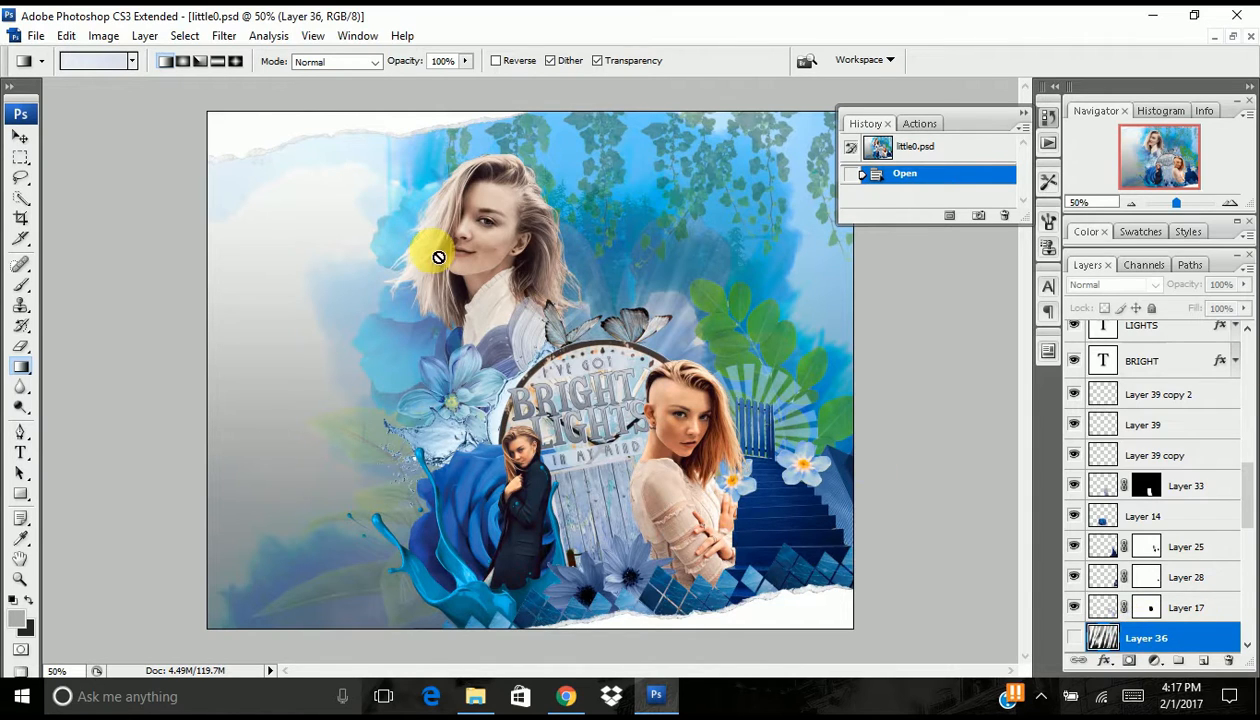
- Show Layer 36 and set its blending mode to Screen with 39% opacity
left_click(21, 137)
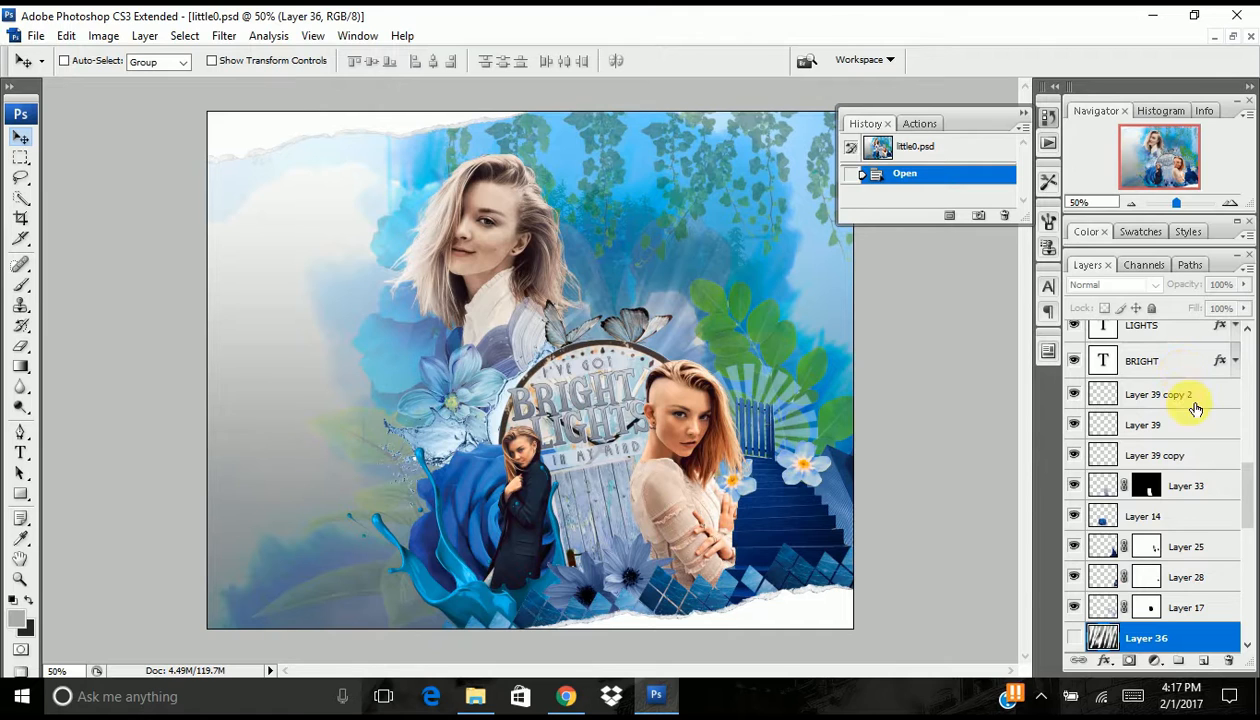
left_click(1076, 640)
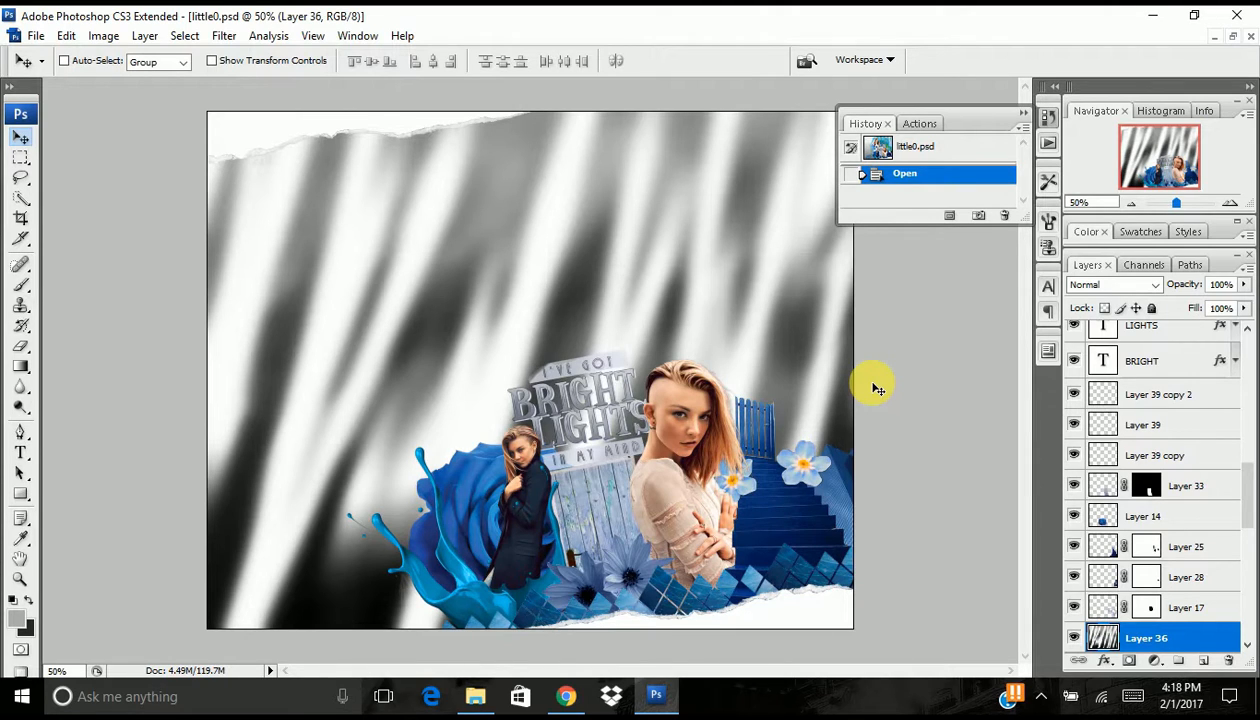
left_click(1099, 287)
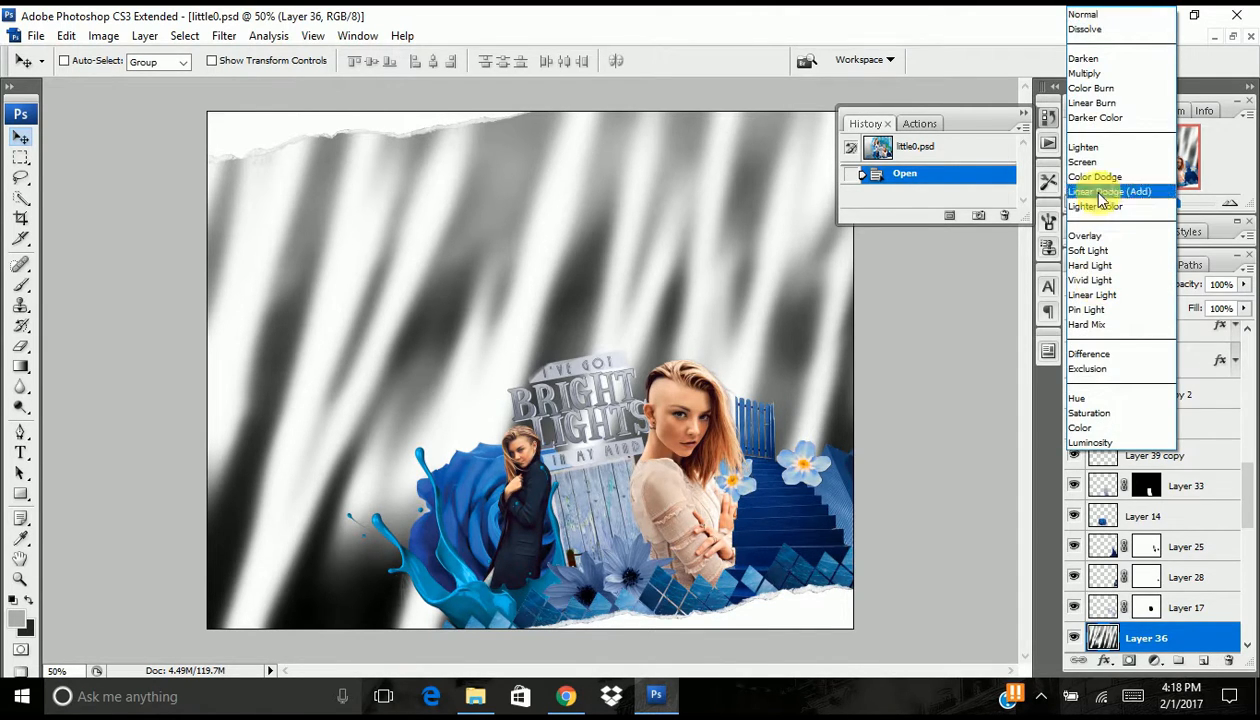
left_click(1088, 162)
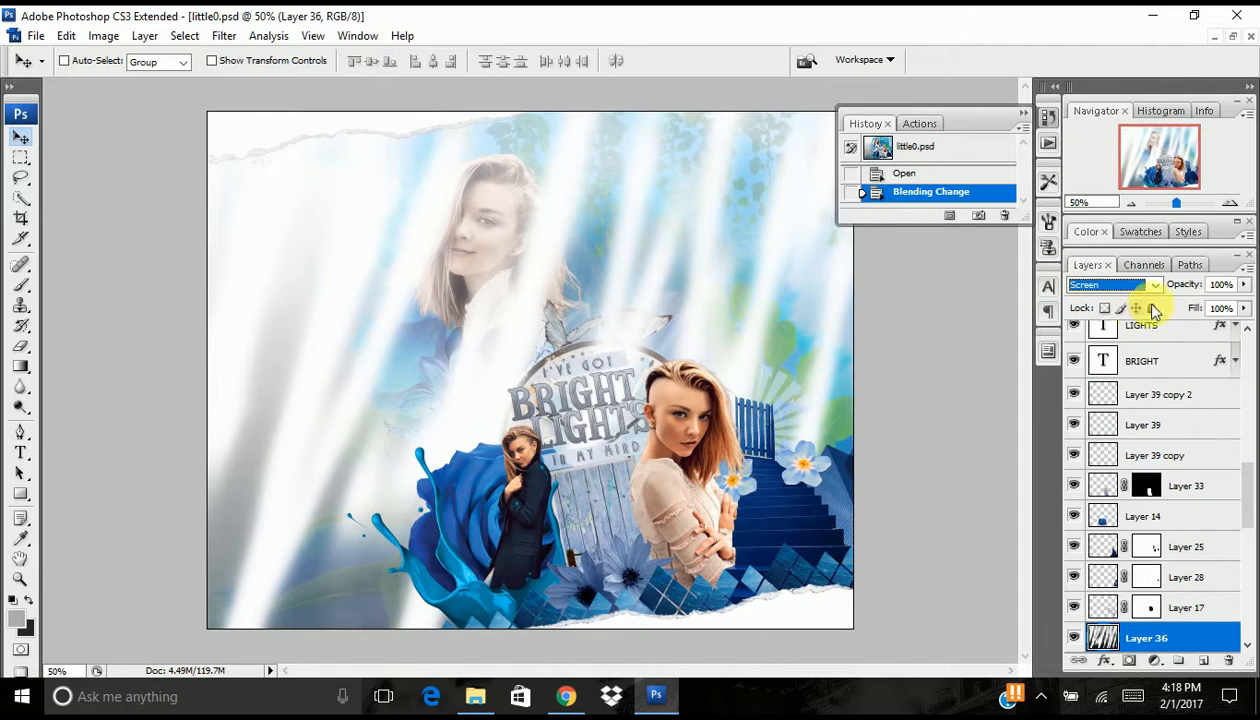
left_click_drag(1195, 282, 1143, 304)
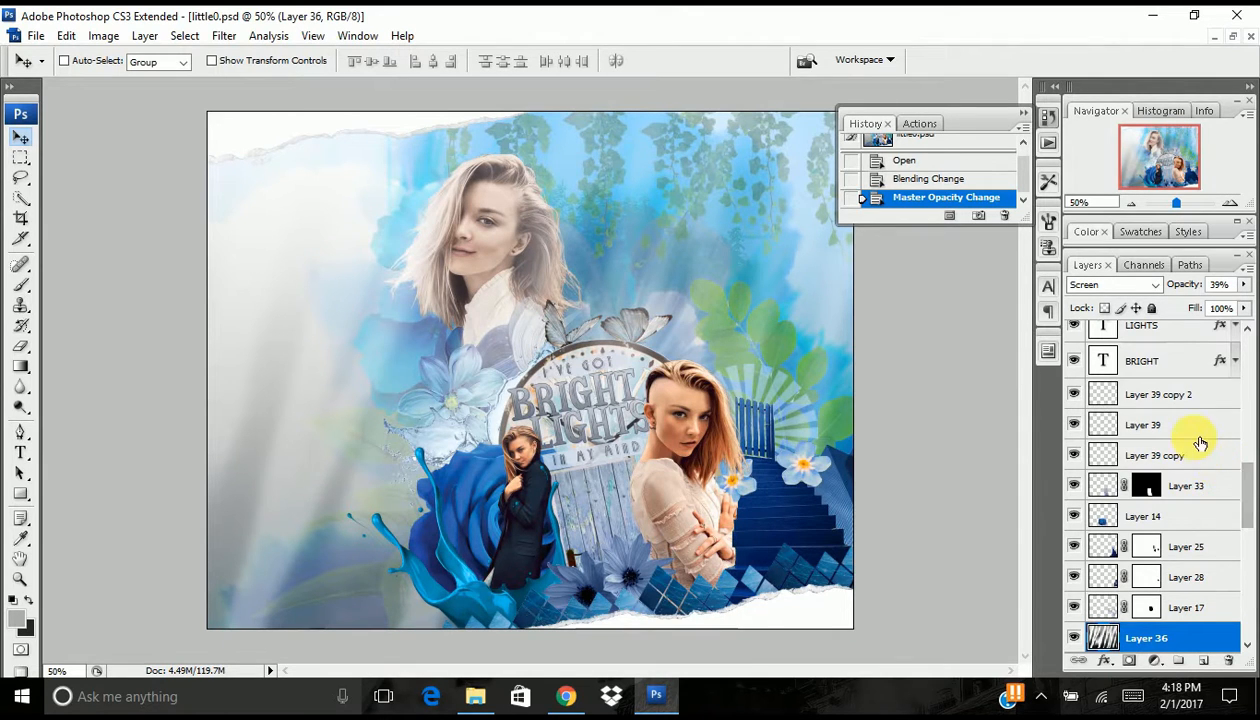
- Show Layer 38, set it to Screen at 25% opacity, and compare the artwork with and without it
scroll(1200, 442, "up", 4)
scroll(1200, 444, "up", 5)
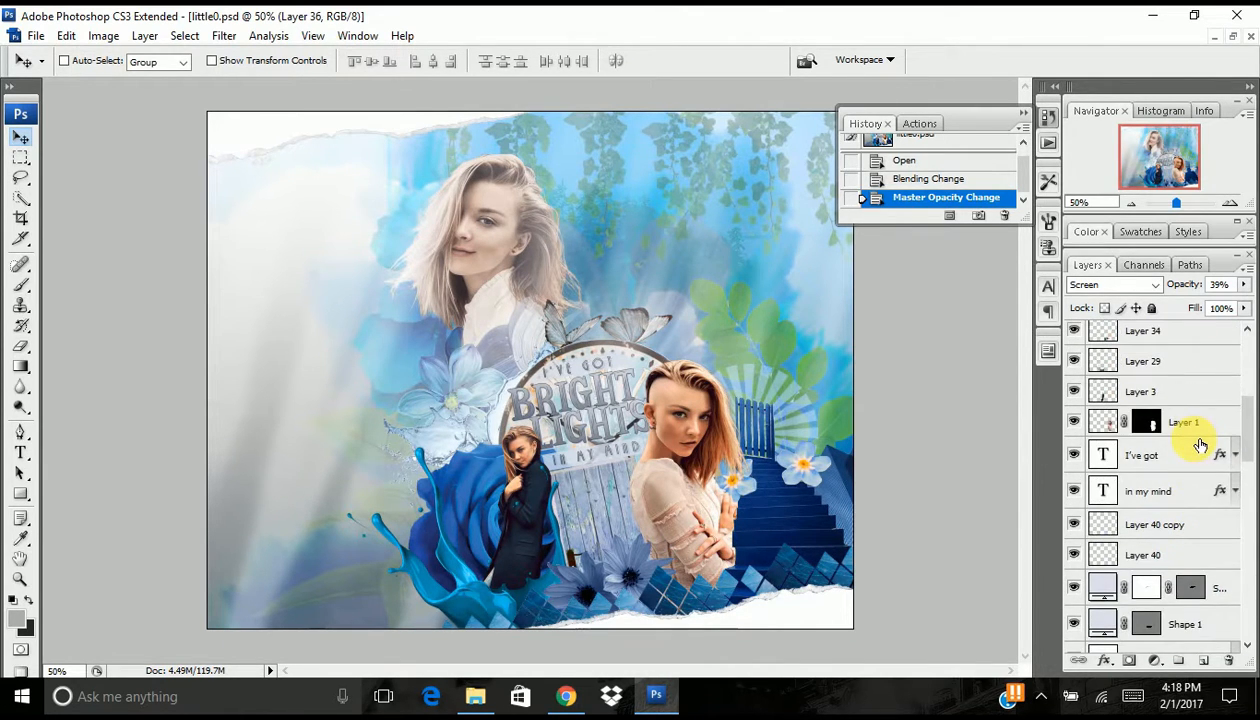
scroll(1199, 446, "up", 2)
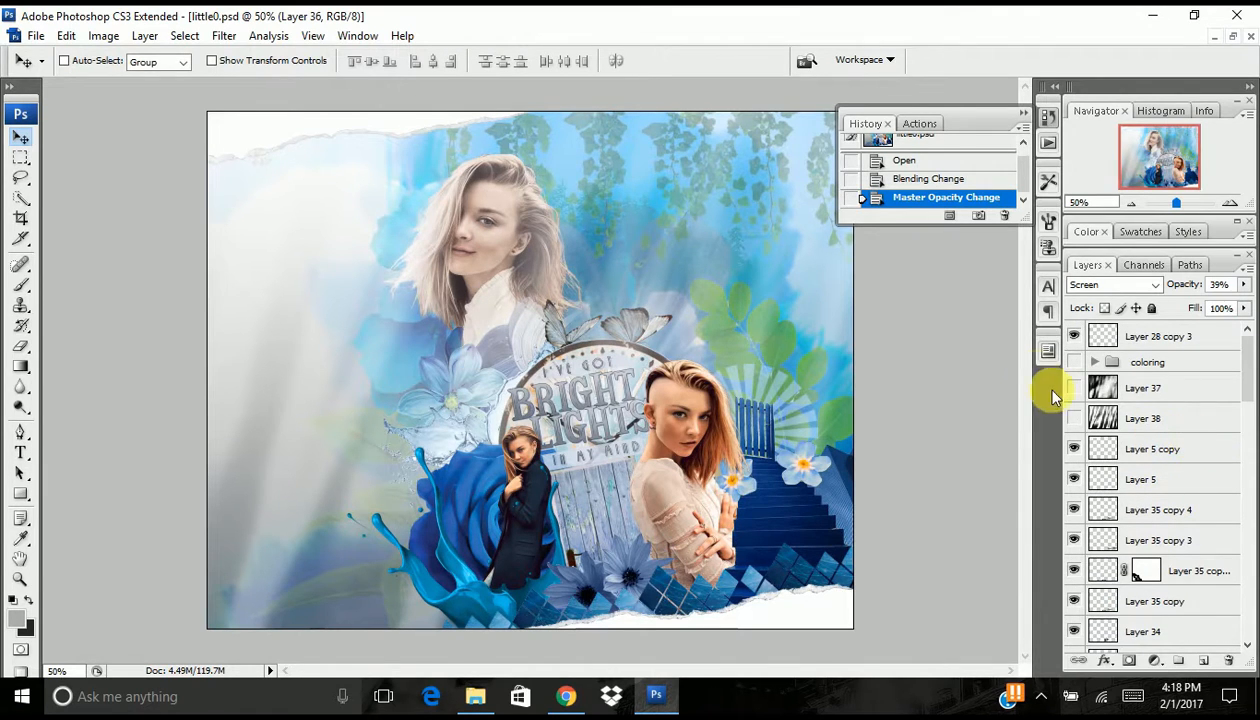
left_click(1073, 419)
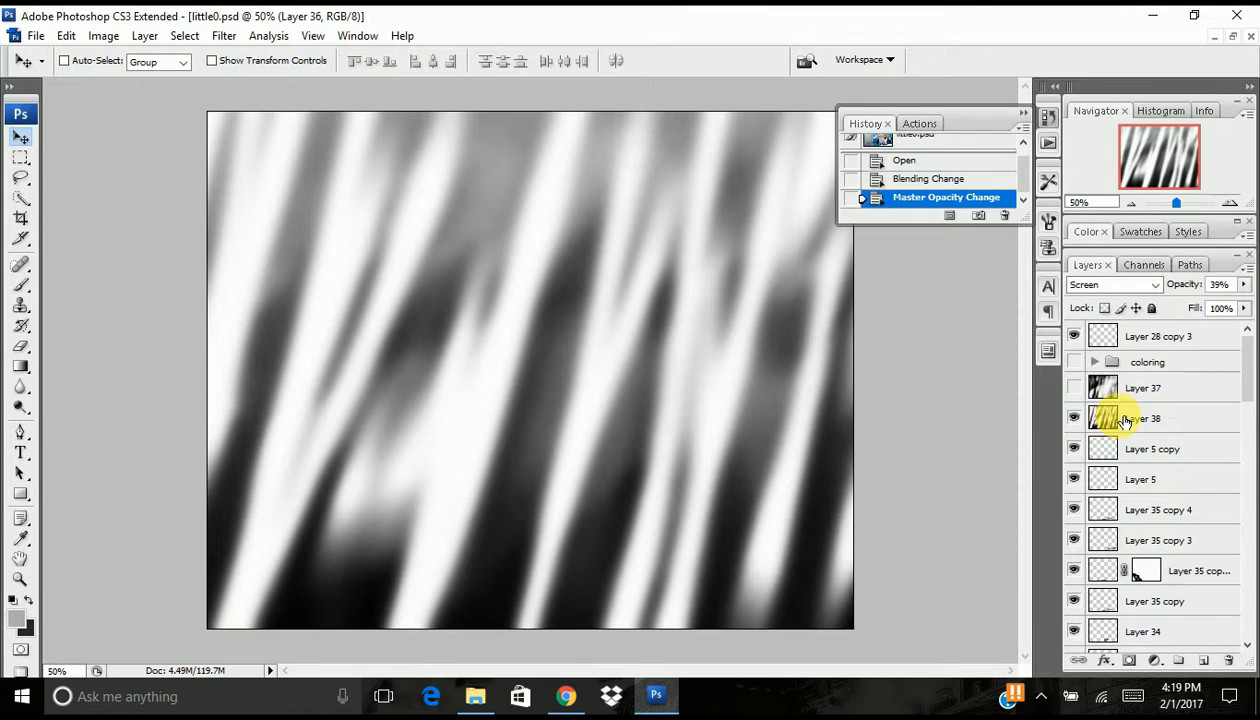
left_click(1124, 421)
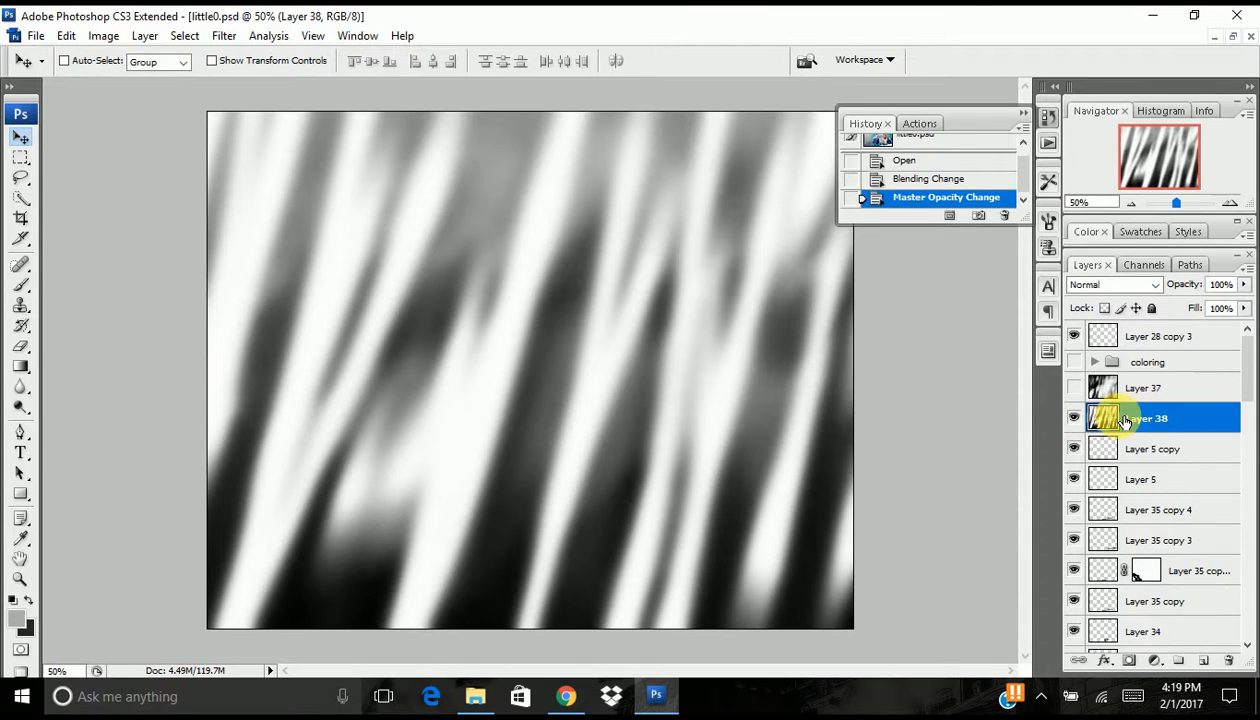
left_click(1084, 290)
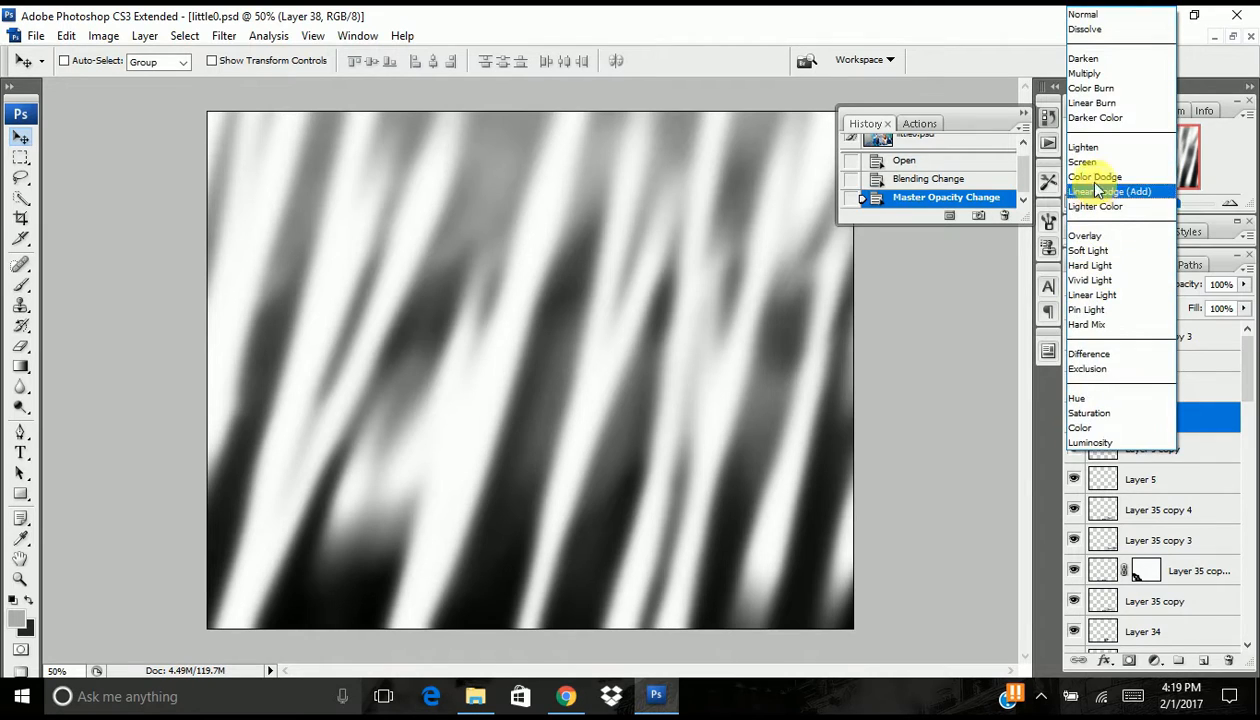
left_click(1082, 200)
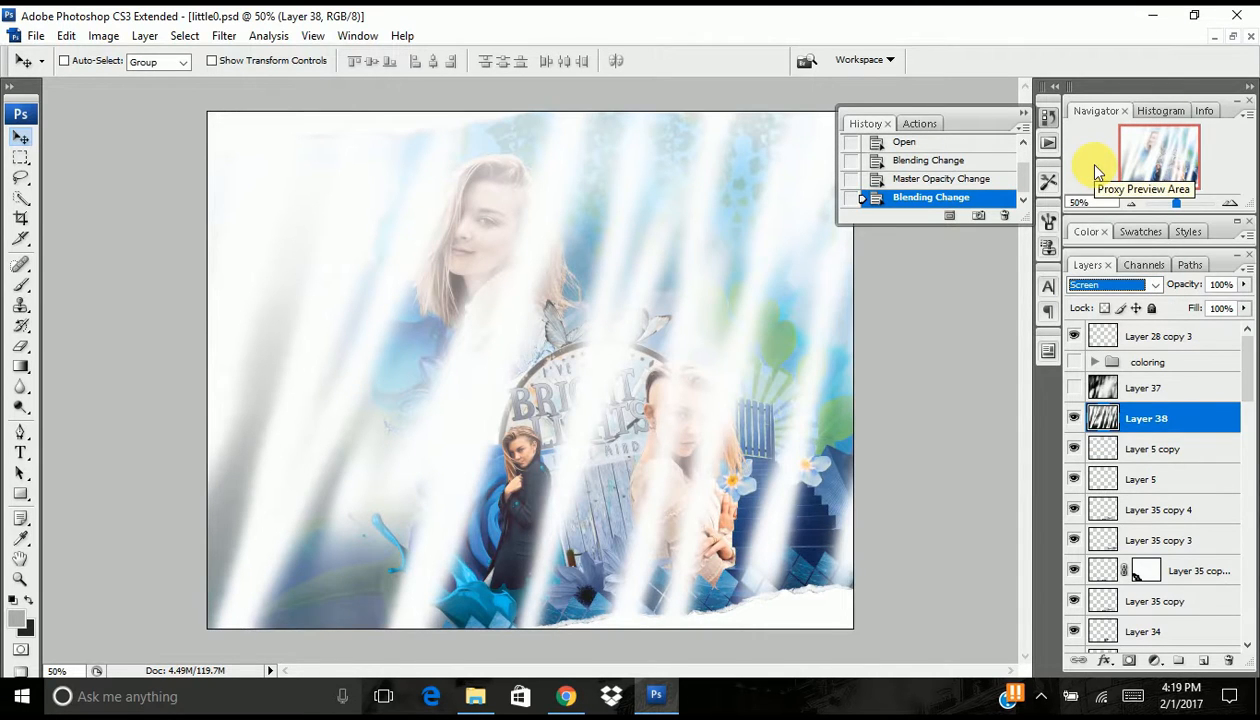
left_click_drag(1186, 284, 1128, 298)
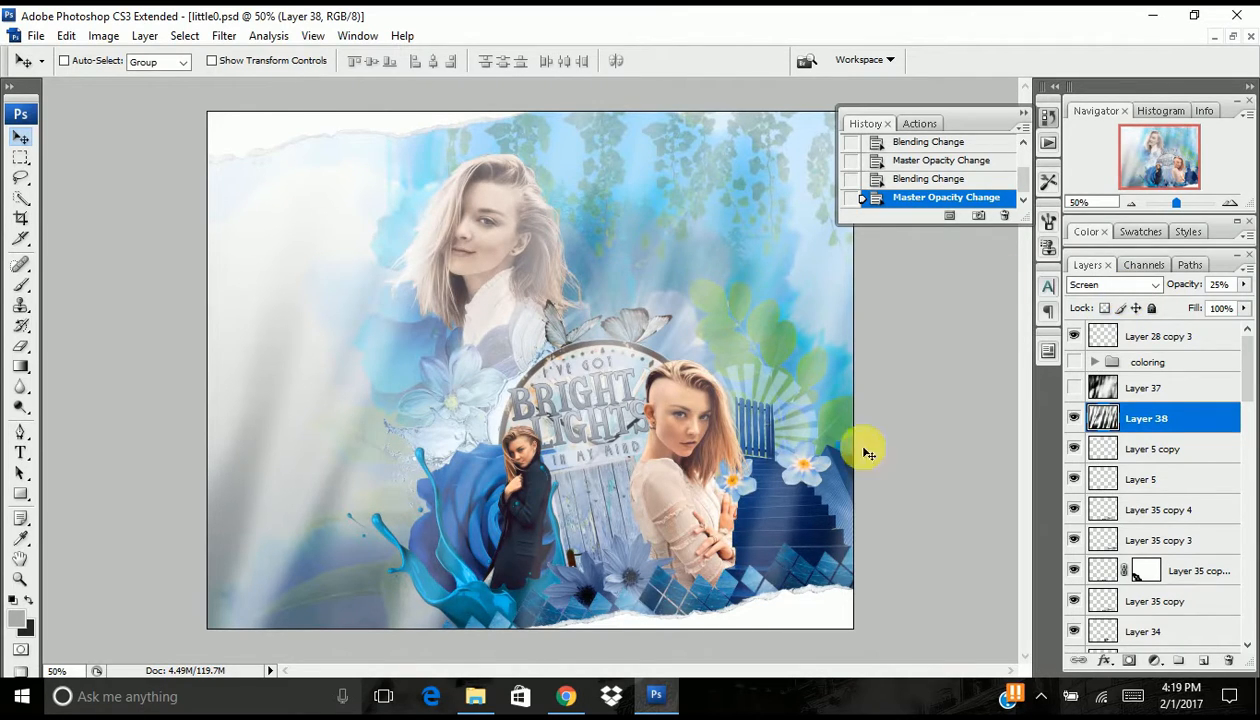
left_click(1074, 418)
left_click(1074, 418)
left_click(1074, 418)
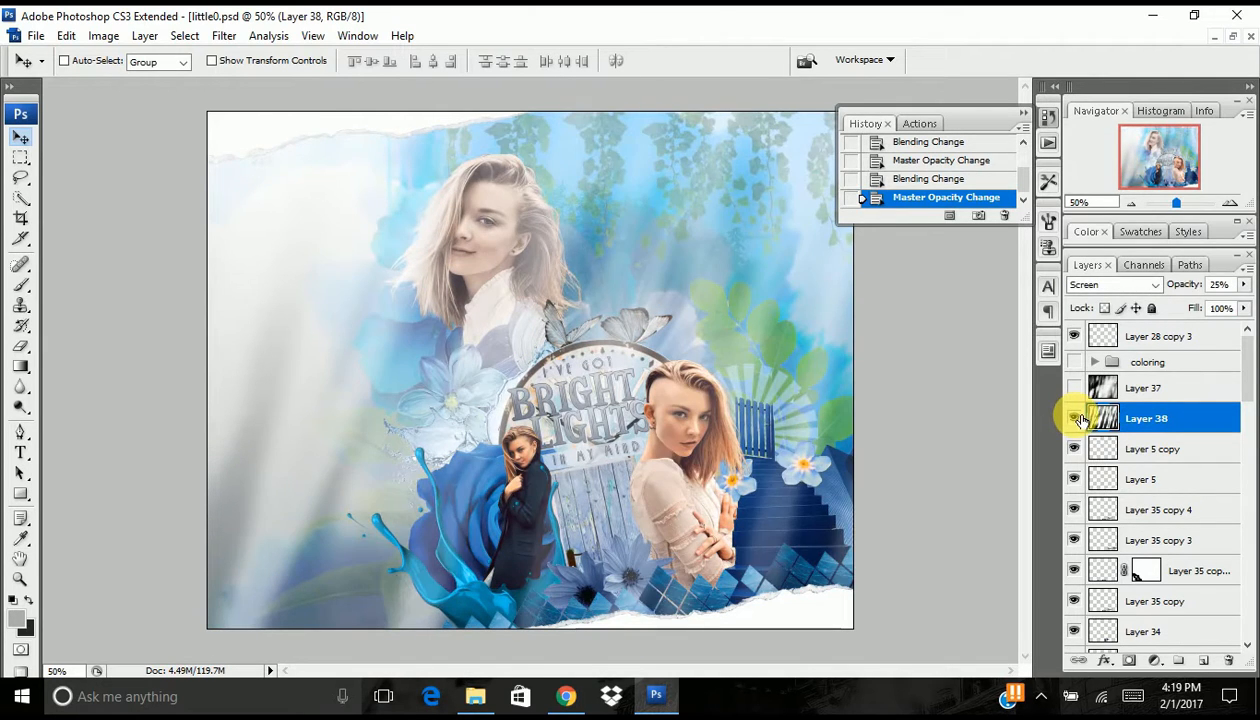
left_click(1074, 418)
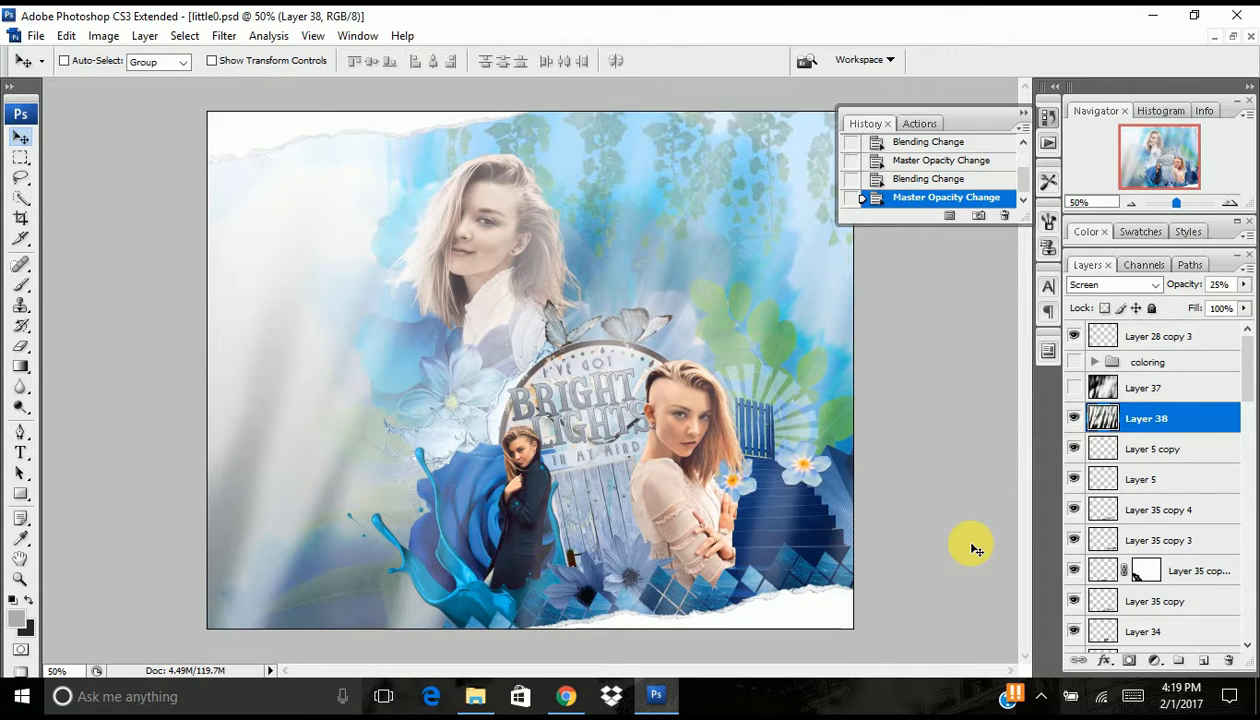
- Show Layer 37 and set its blending mode to Soft Light, keeping the opacity at 100%
left_click(1074, 388)
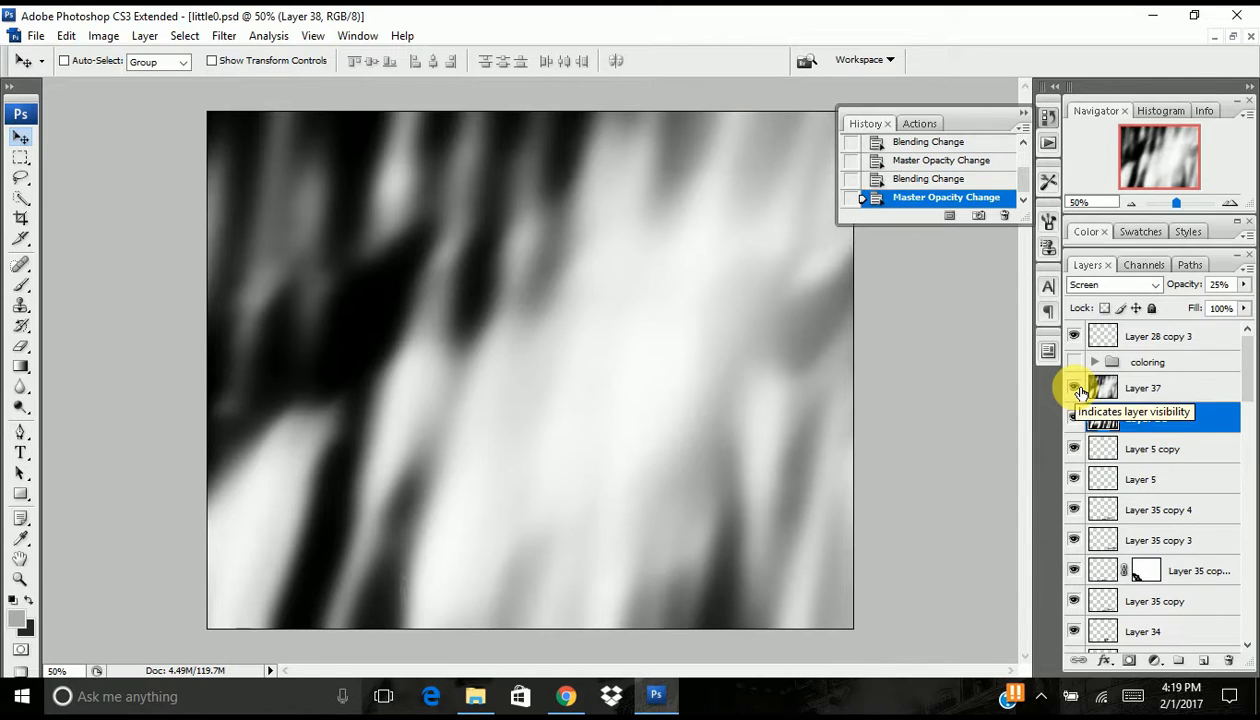
left_click(1152, 389)
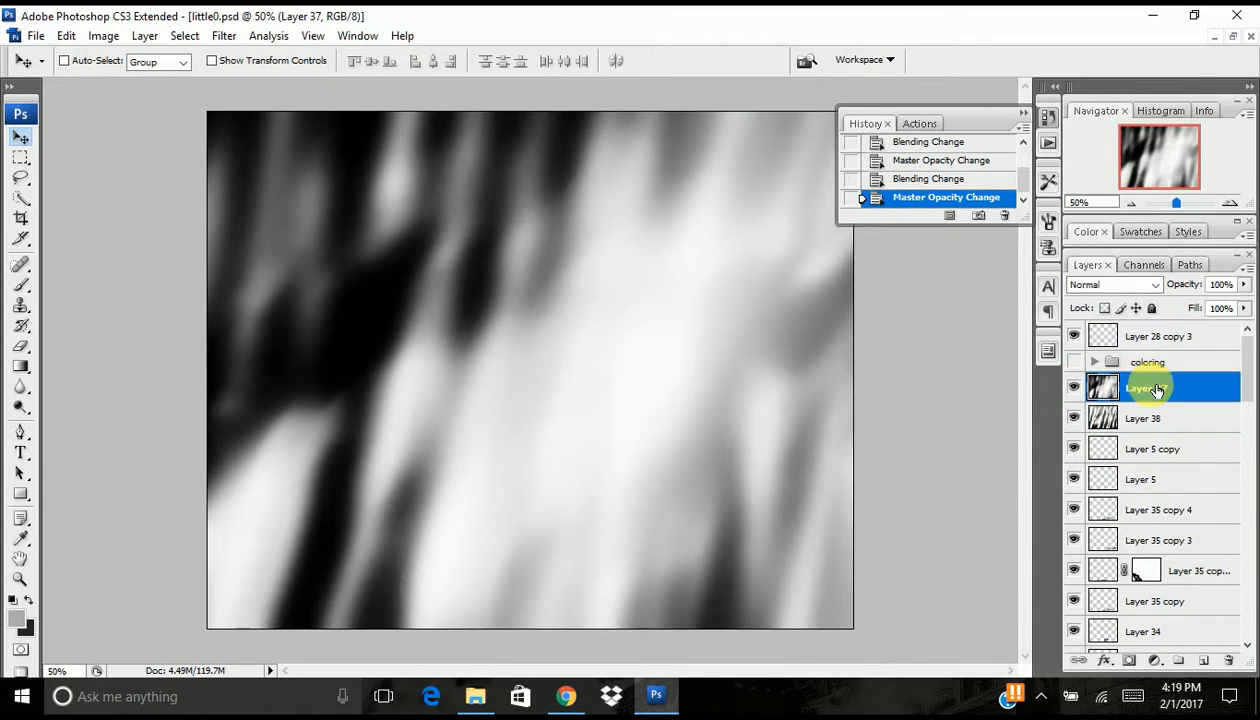
left_click(1082, 287)
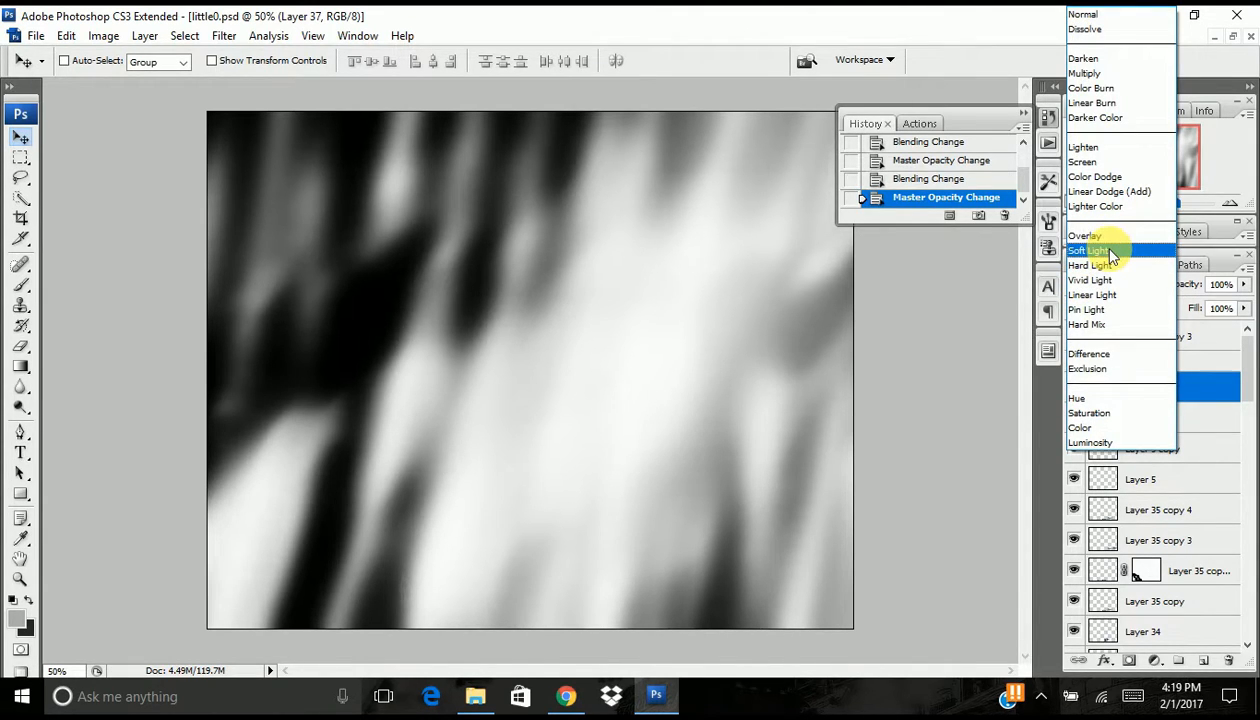
left_click(1092, 247)
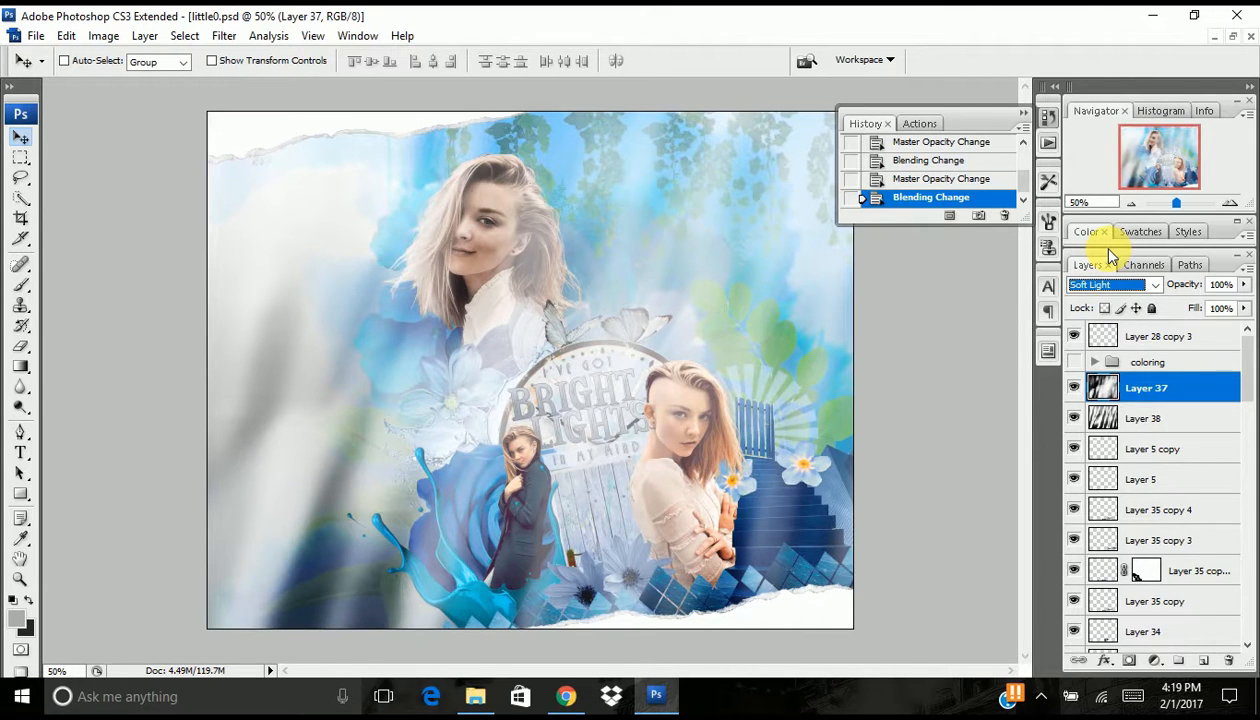
left_click_drag(1203, 288, 1222, 308)
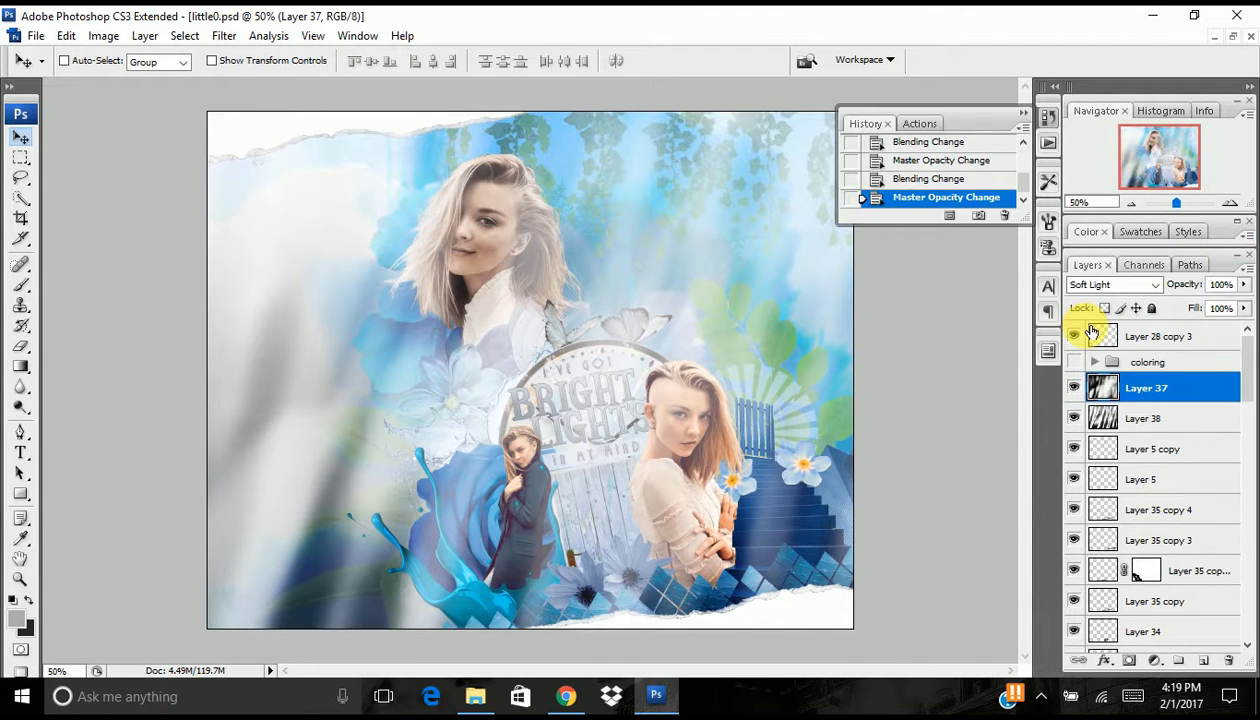
- Show and expand the coloring group, and select its topmost Selective Color layer
left_click(1074, 362)
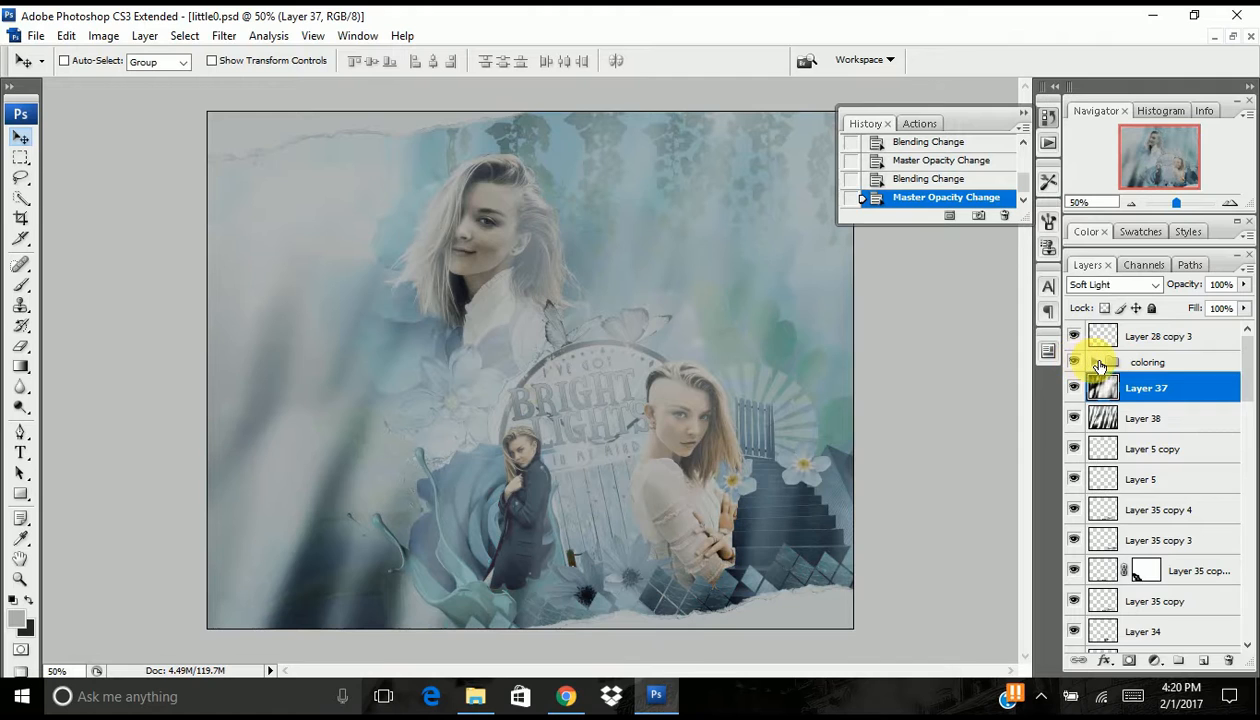
left_click(1099, 363)
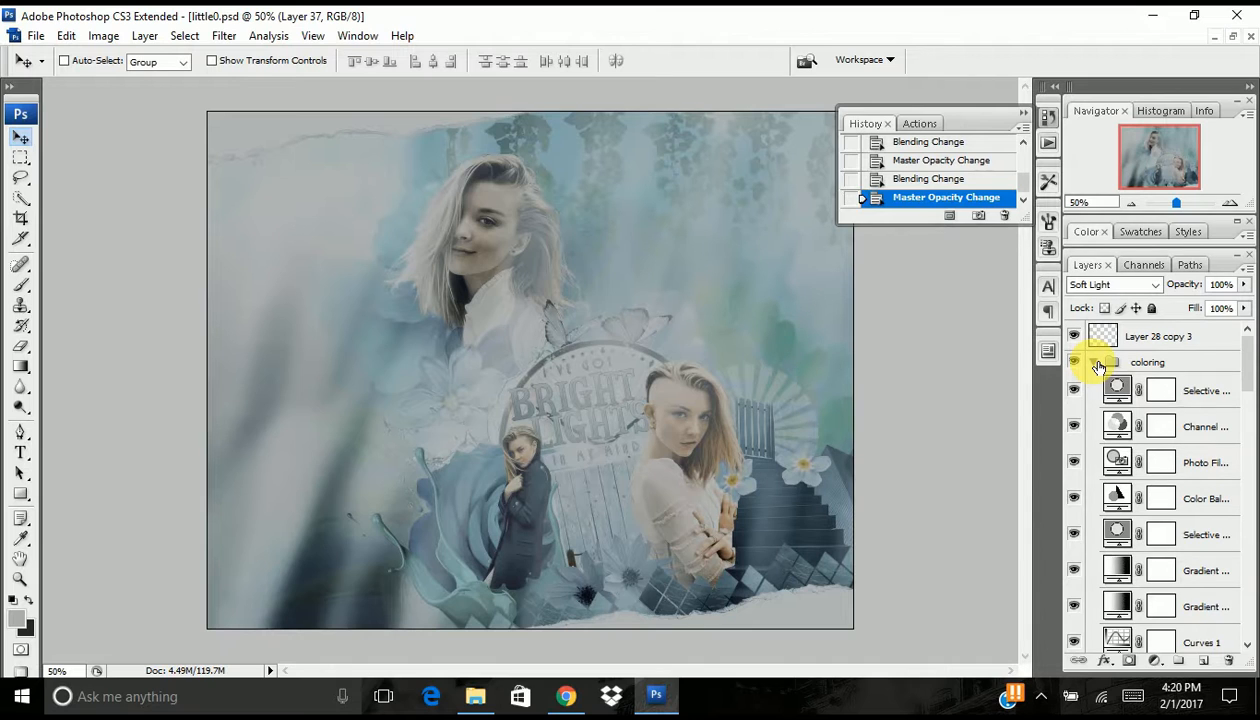
left_click(1208, 386)
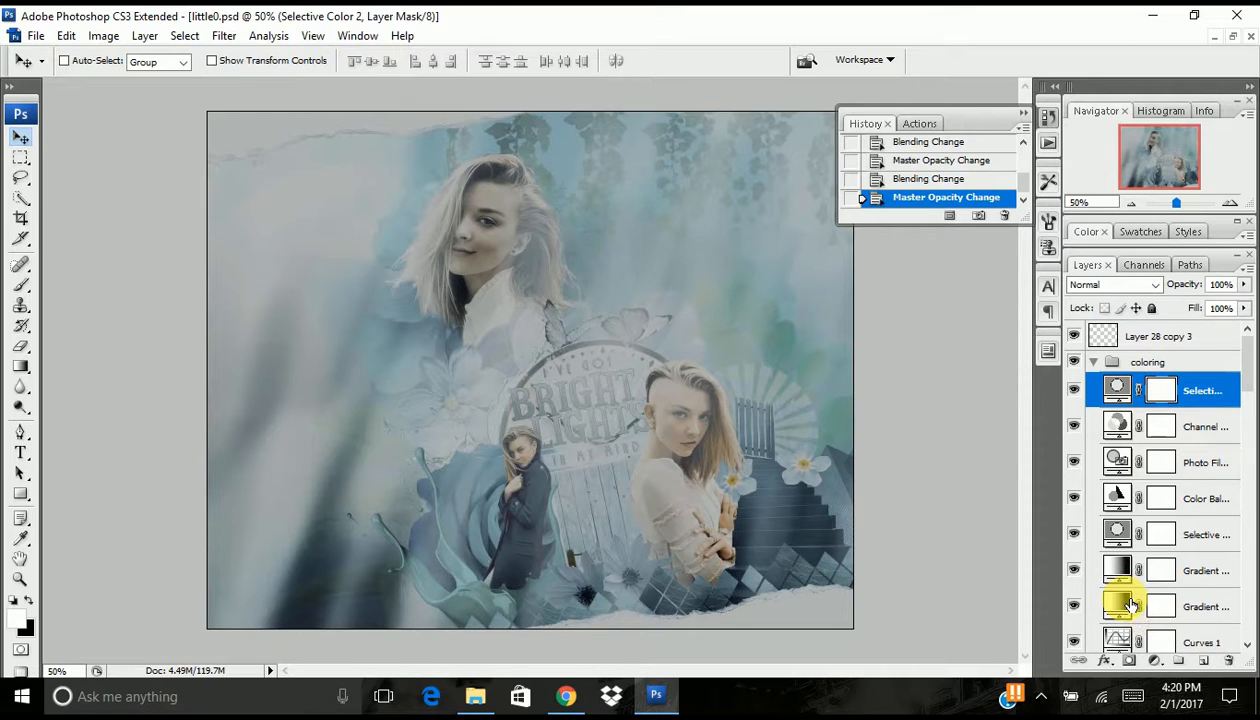
- Add a Gradient Map adjustment layer using the pale lavender-blue gradient preset with Reverse enabled
left_click(1155, 662)
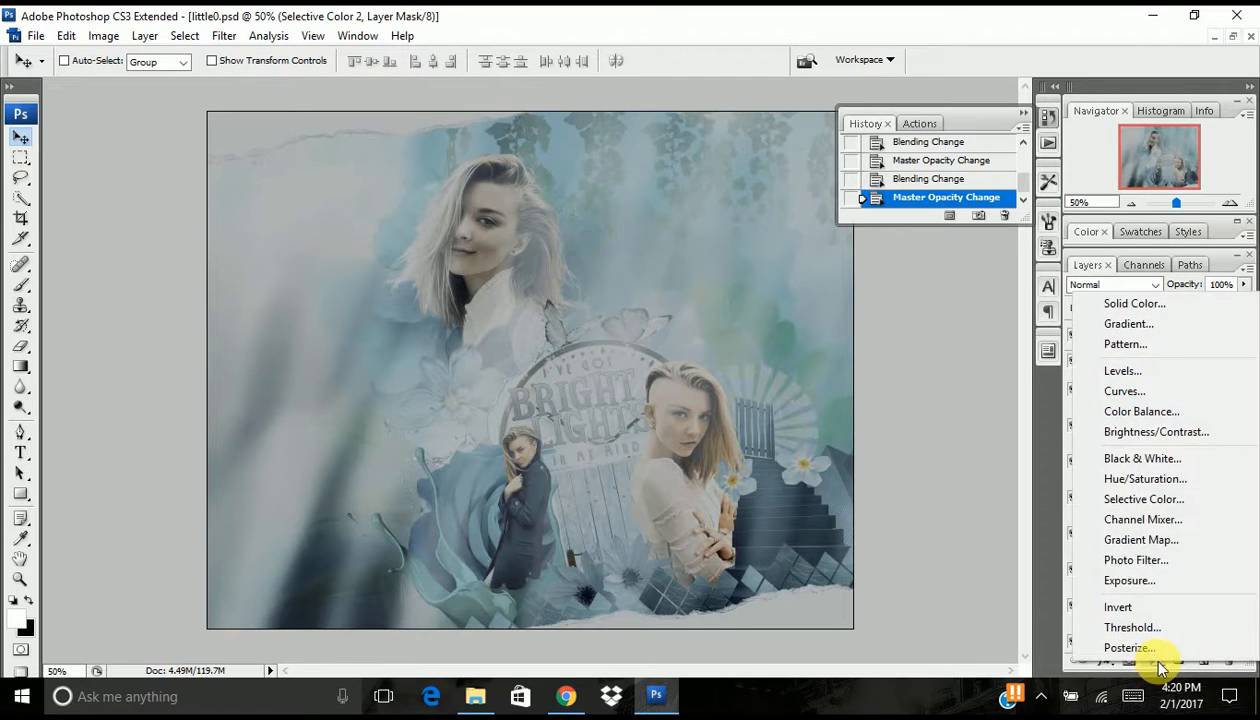
left_click(1136, 540)
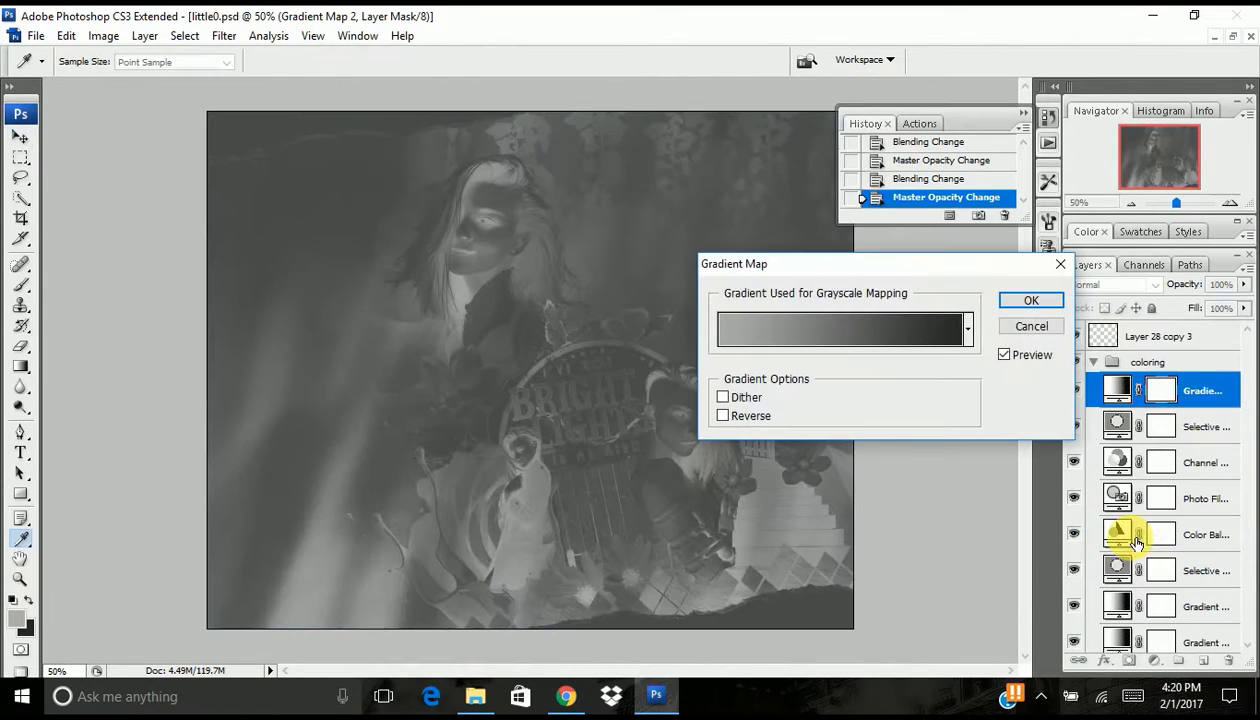
left_click(968, 331)
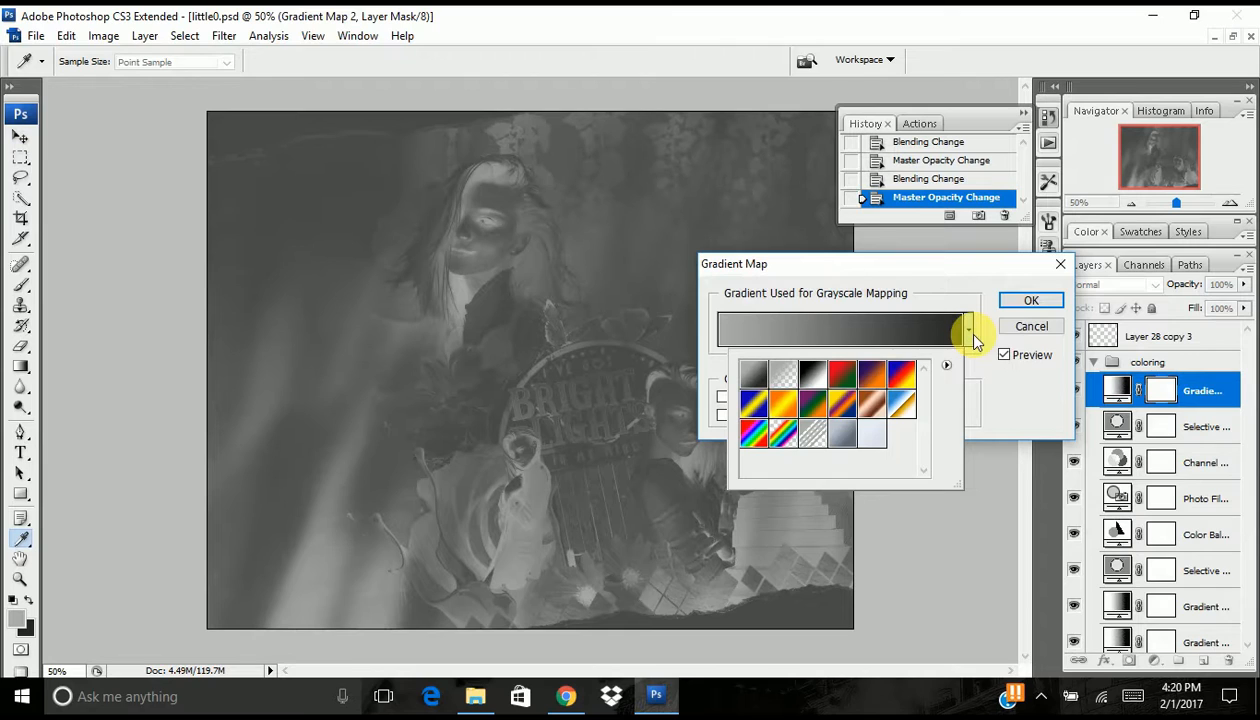
left_click(880, 438)
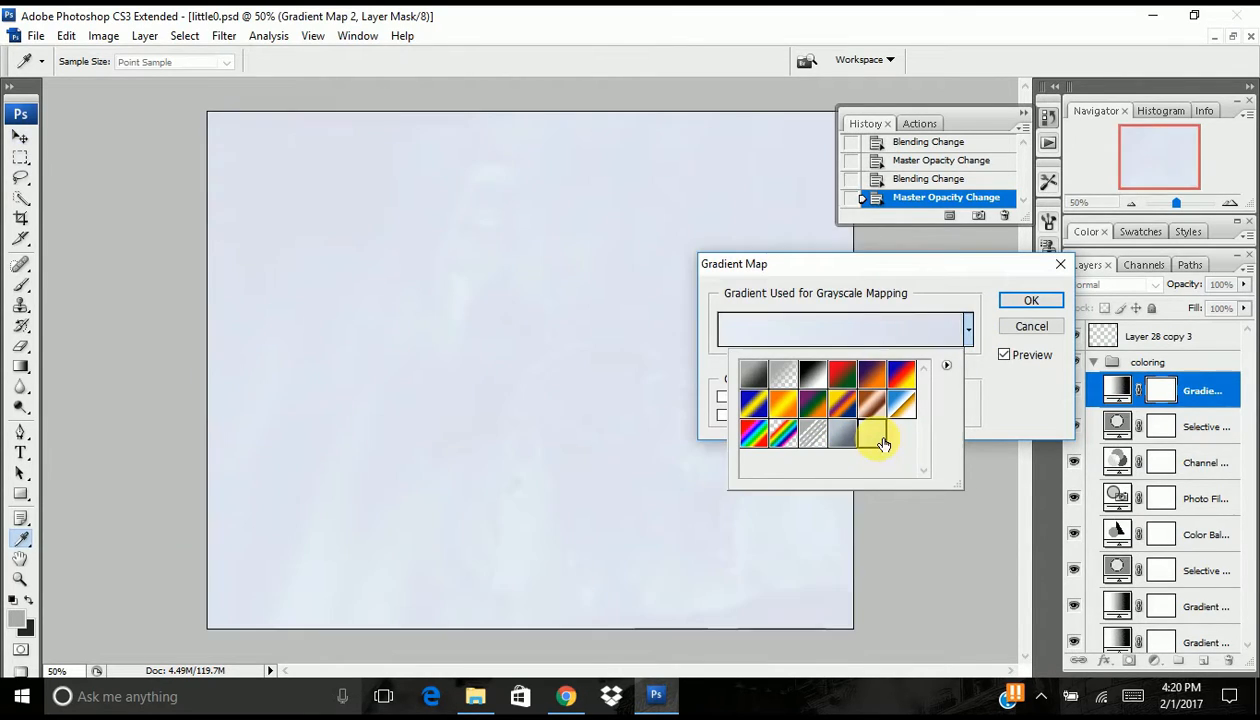
left_click(968, 378)
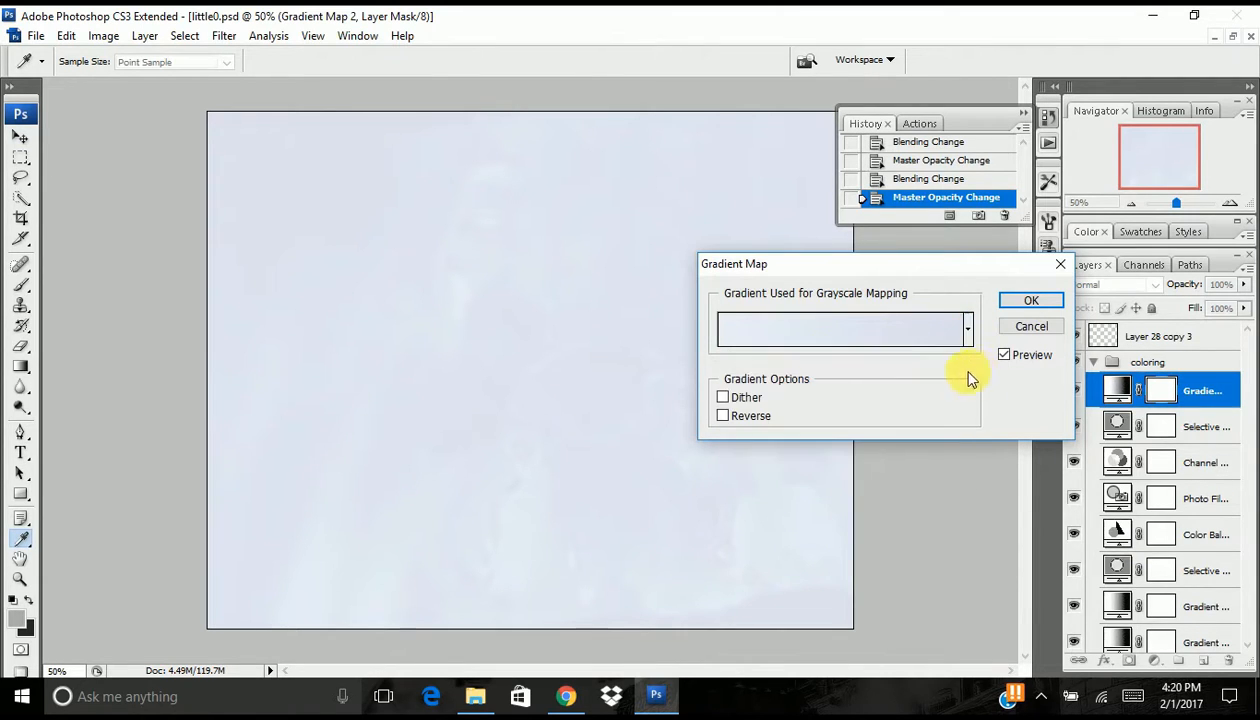
left_click(722, 416)
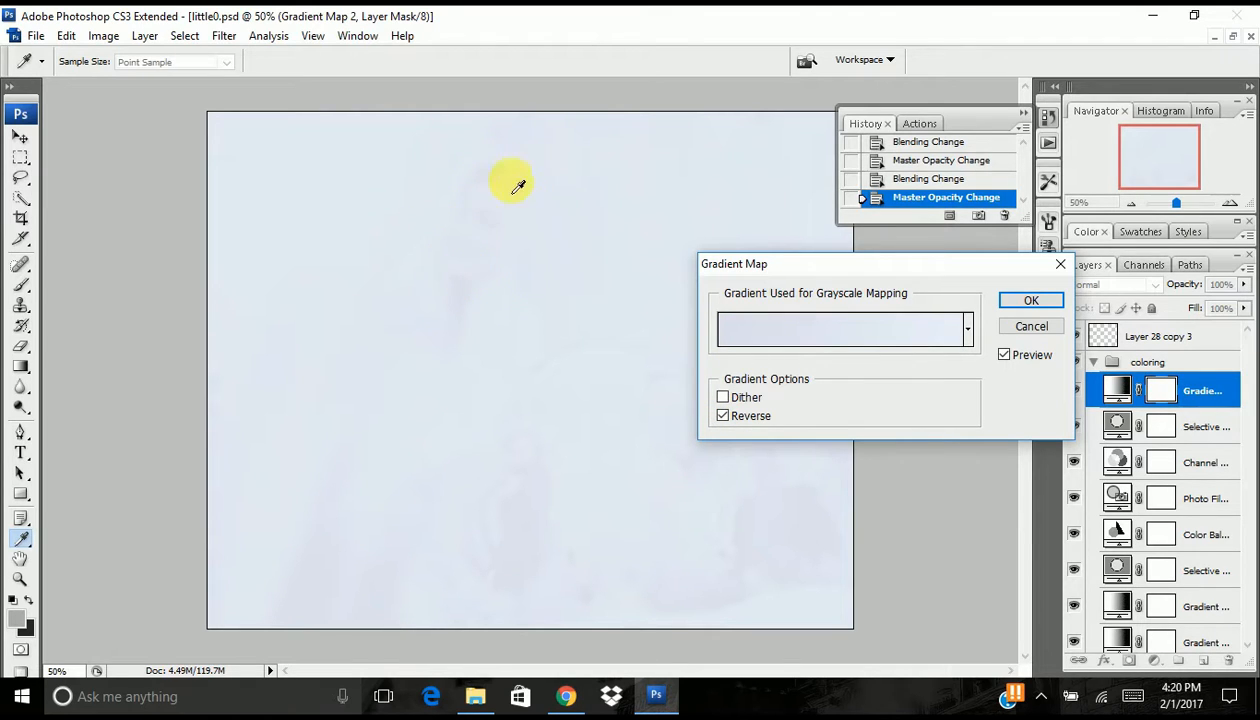
left_click(1029, 300)
- Set the new Gradient Map layer to Screen at 10% opacity and compare the artwork with and without it
left_click(1113, 287)
left_click(1113, 288)
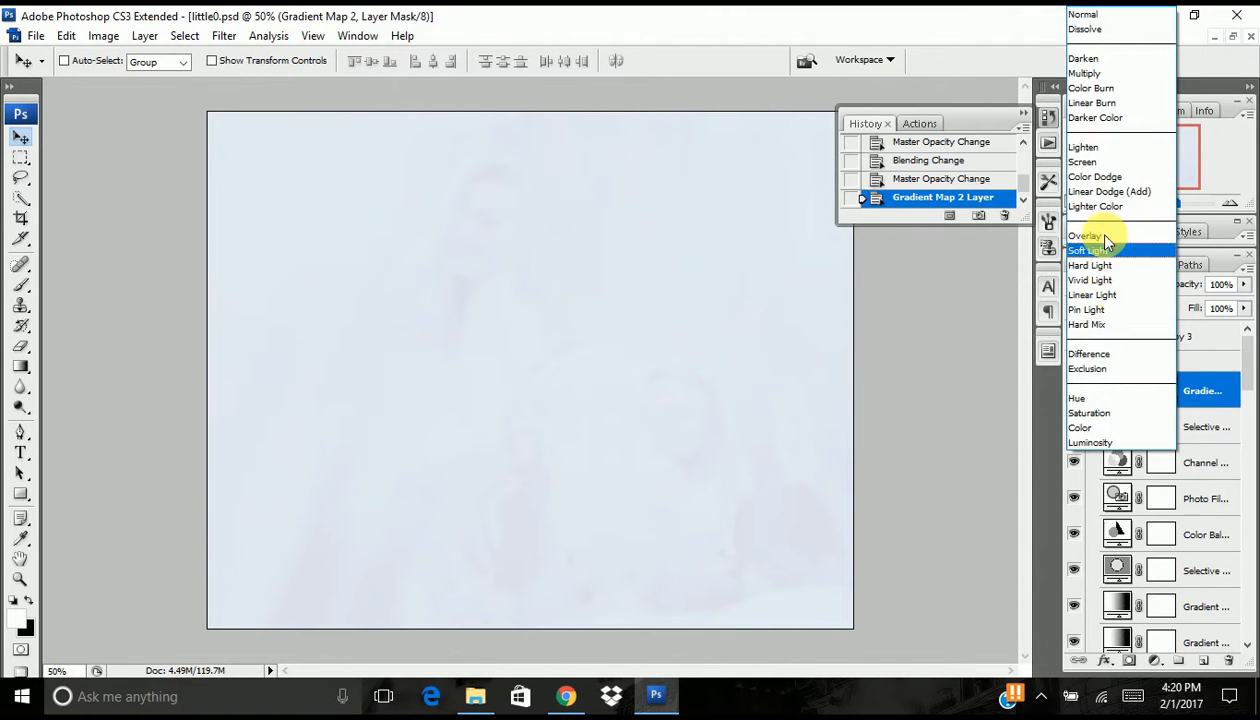
left_click(1093, 162)
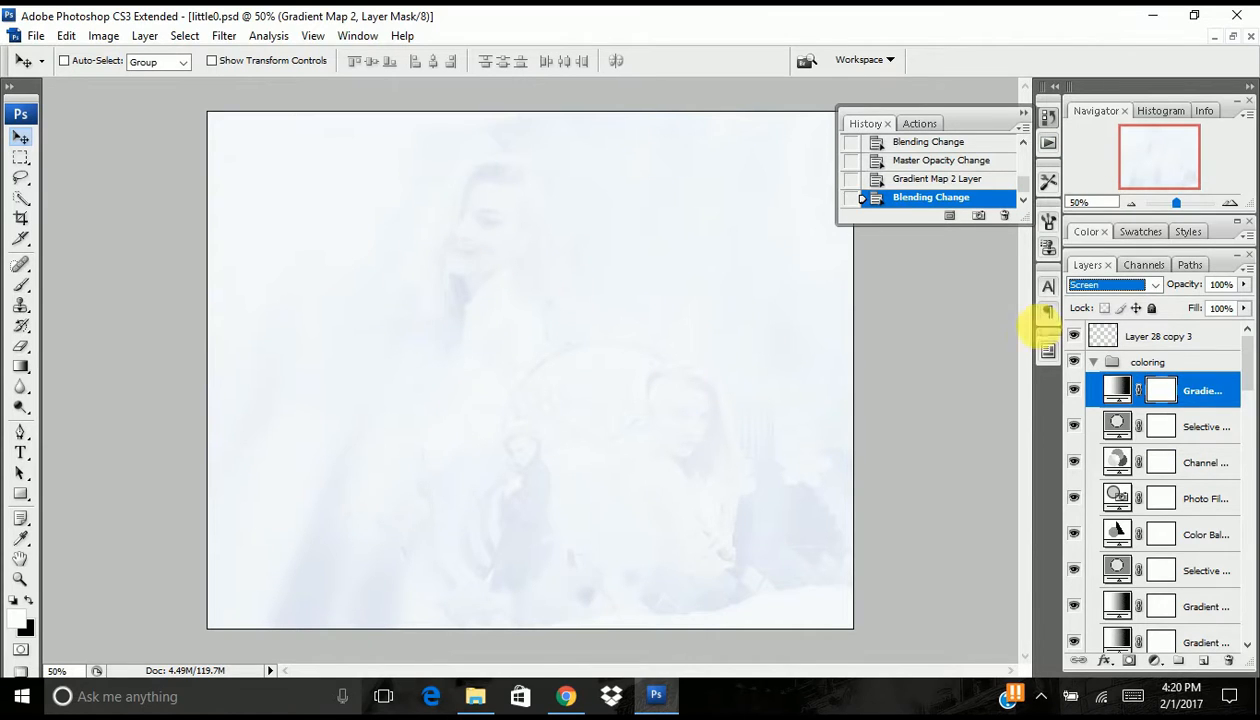
left_click_drag(1205, 286, 1127, 300)
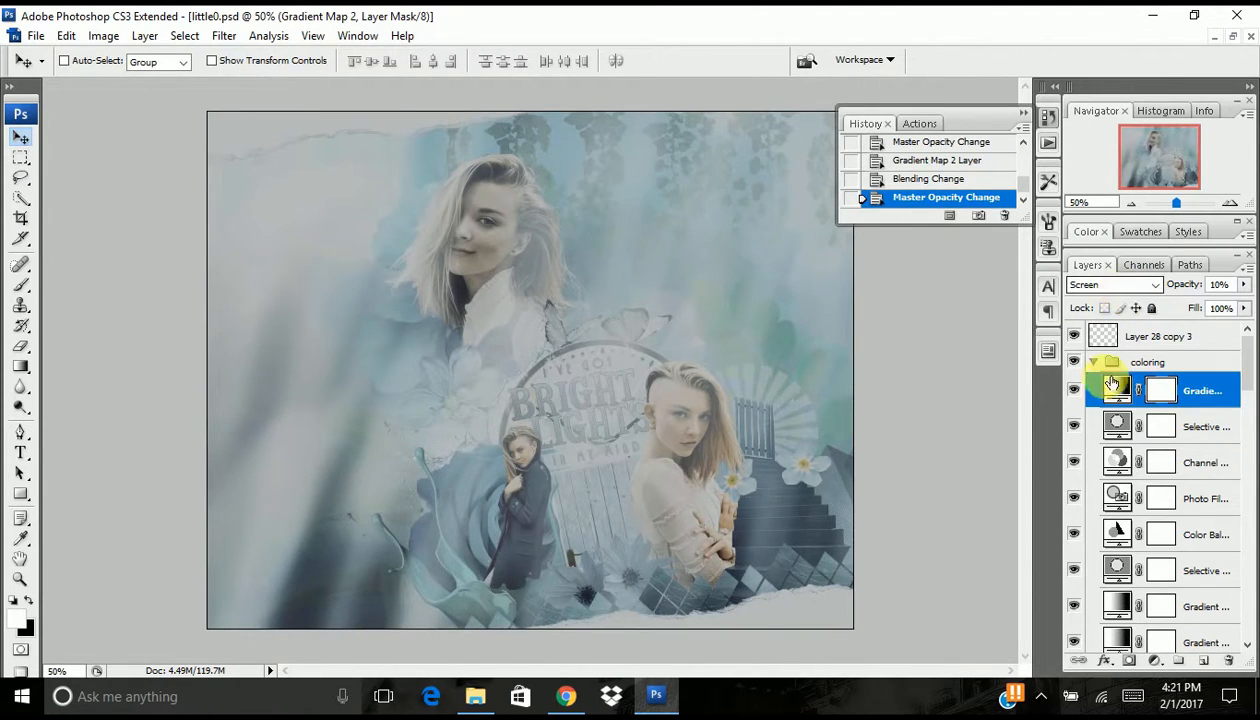
left_click(1074, 390)
left_click(1074, 390)
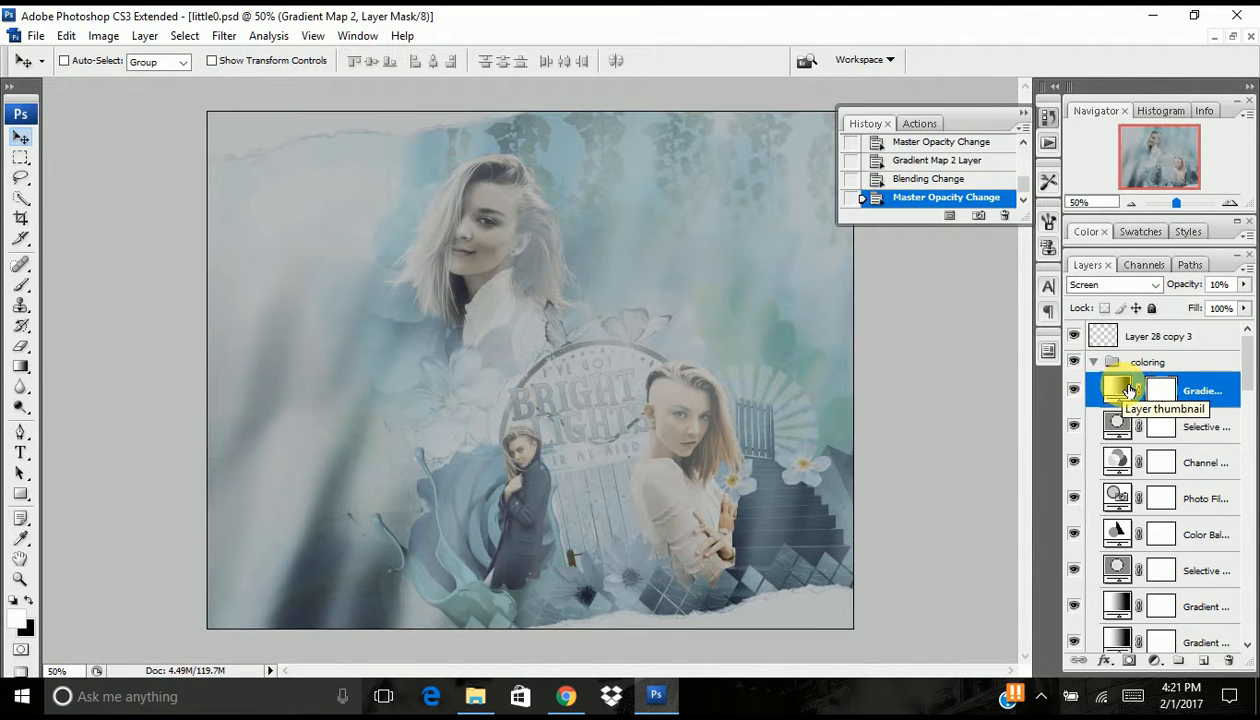
left_click(1074, 390)
left_click(1075, 391)
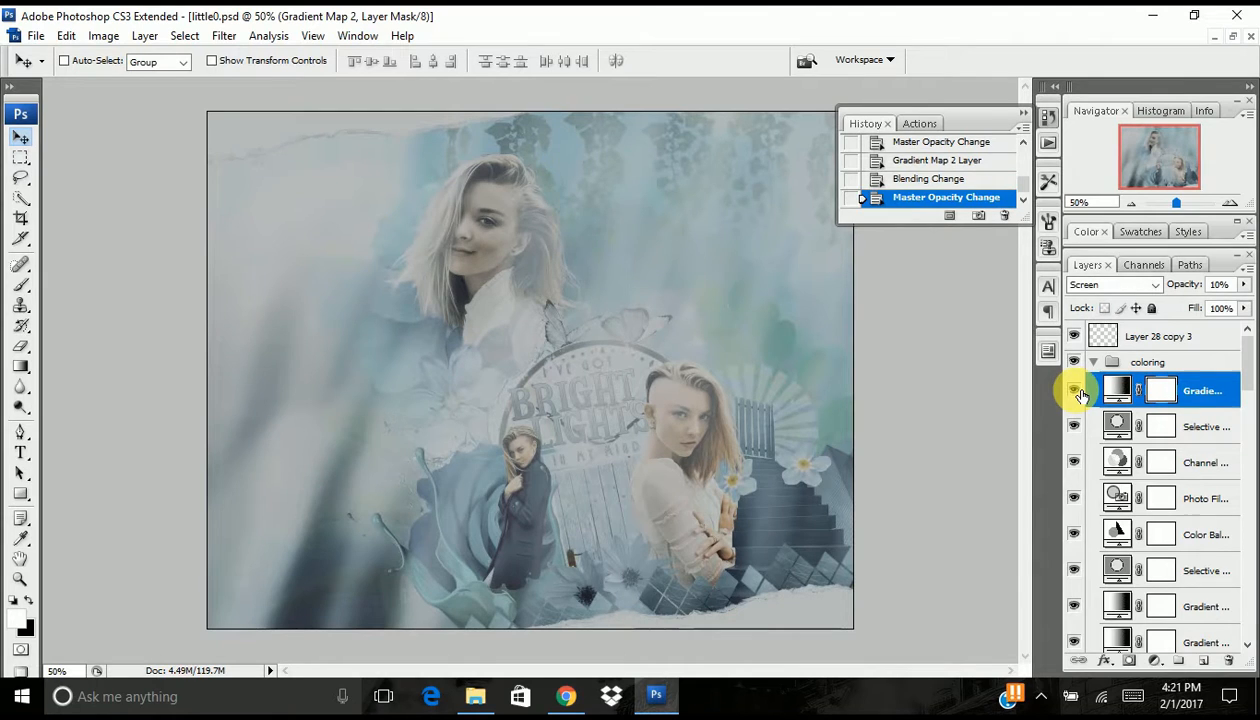
- Add another Gradient Map adjustment layer at the top of the coloring group, using the slate blue-gray gradient preset with Reverse enabled
left_click(1154, 661)
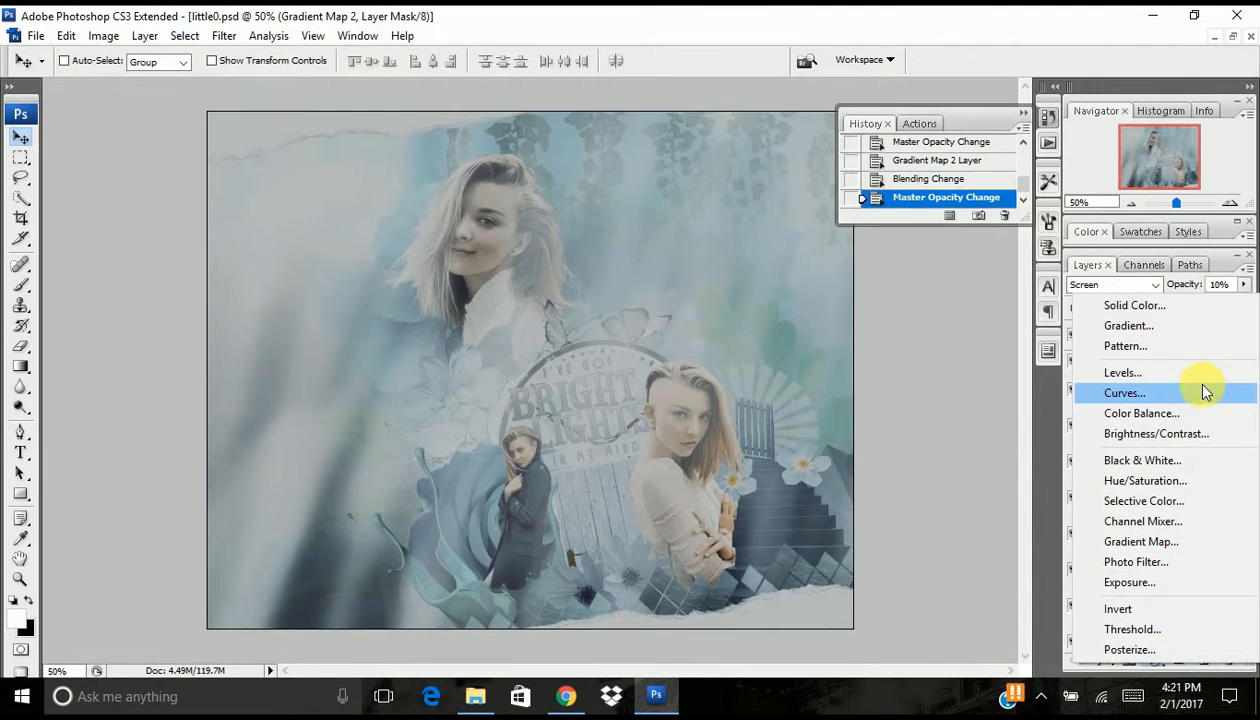
left_click(1196, 541)
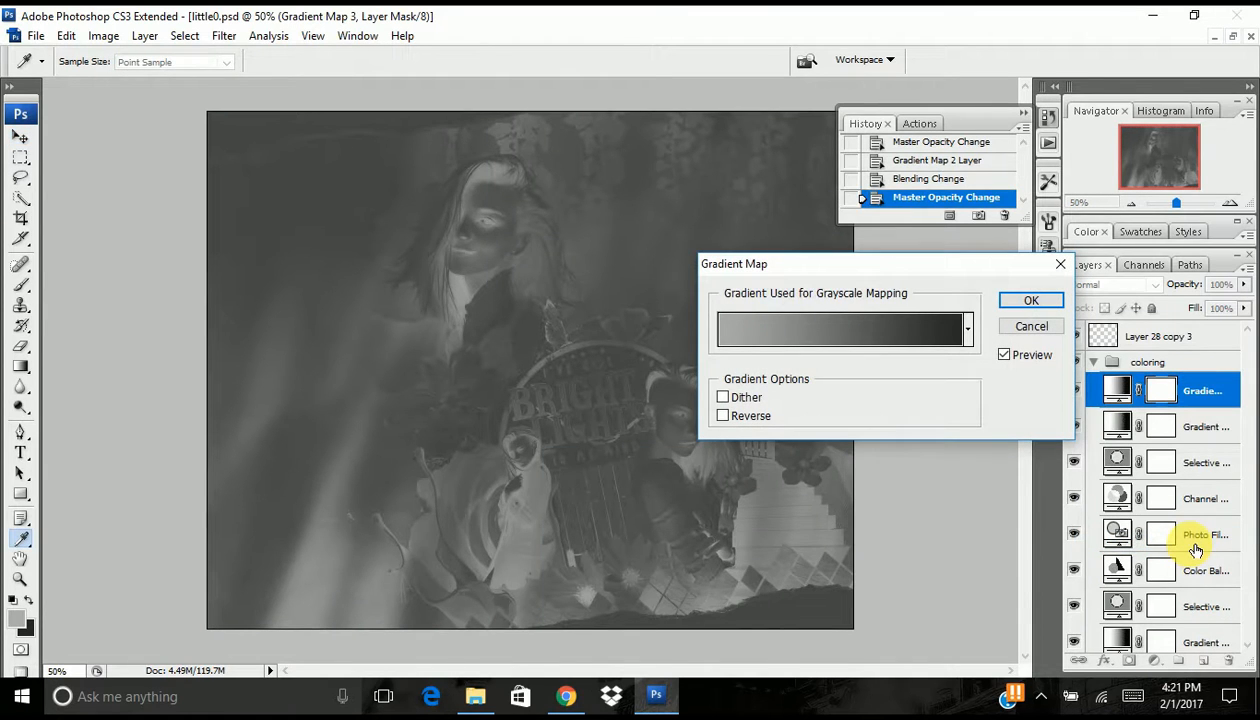
left_click(968, 333)
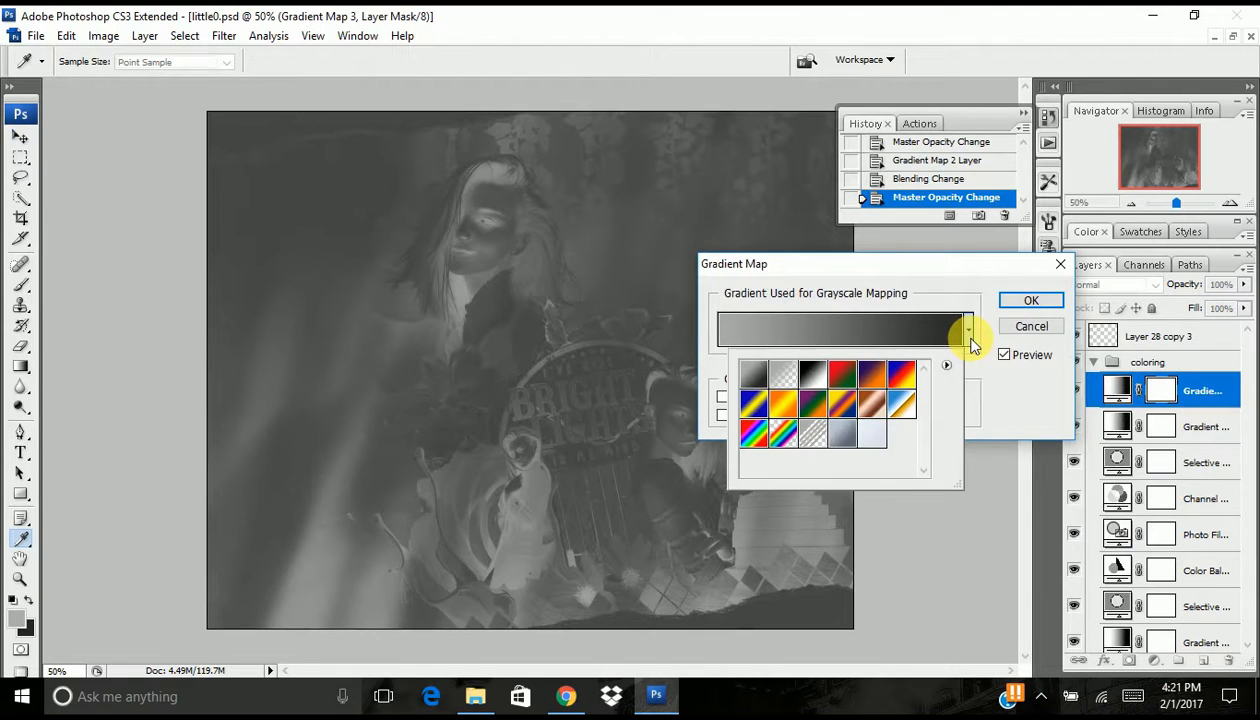
left_click(845, 430)
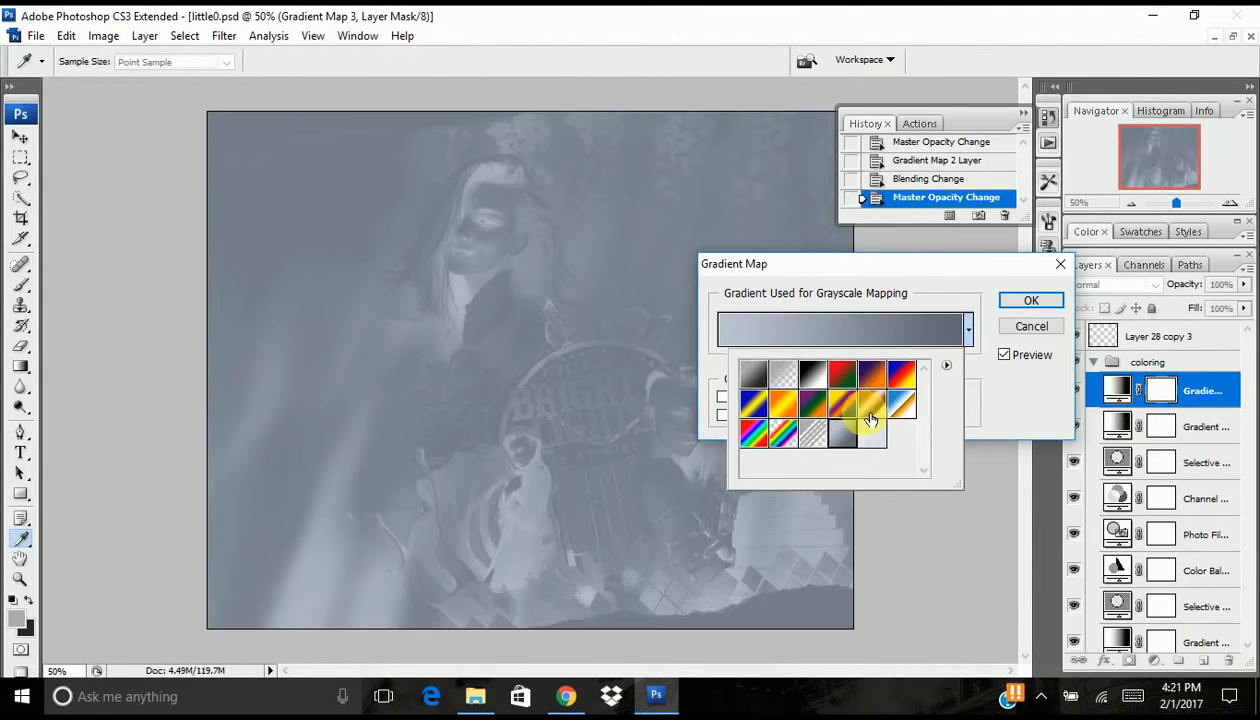
left_click(946, 365)
left_click(937, 283)
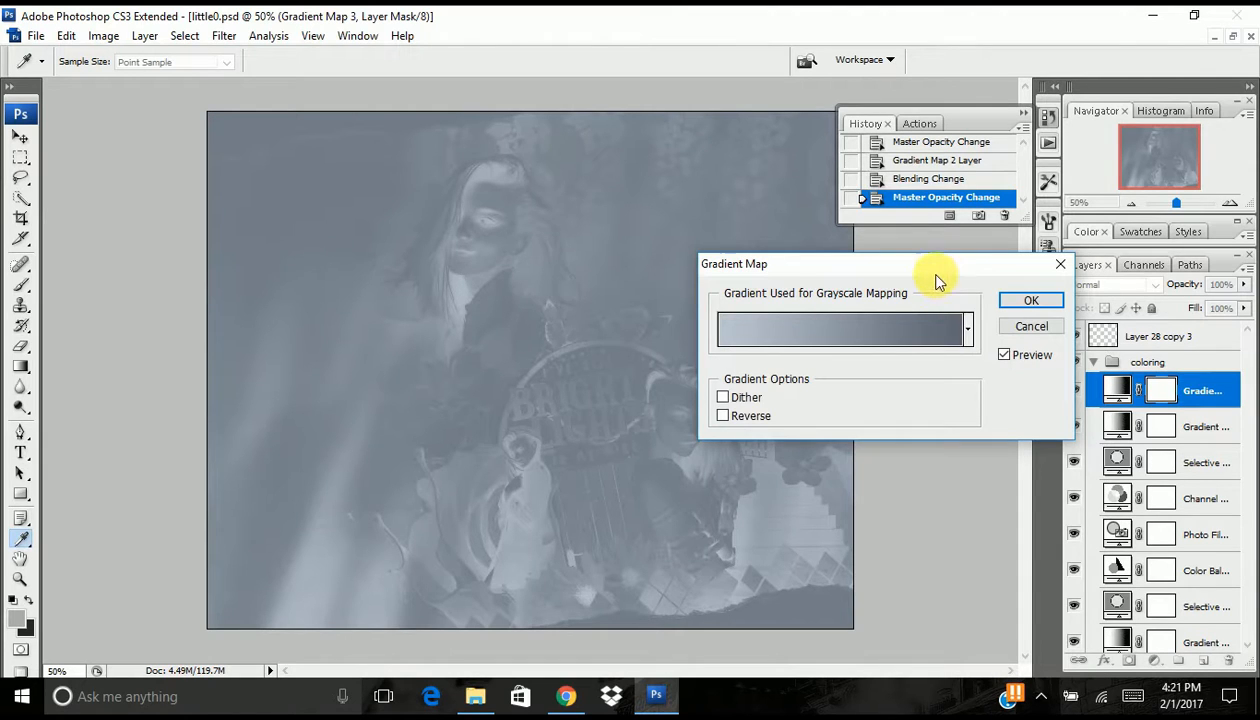
left_click(723, 415)
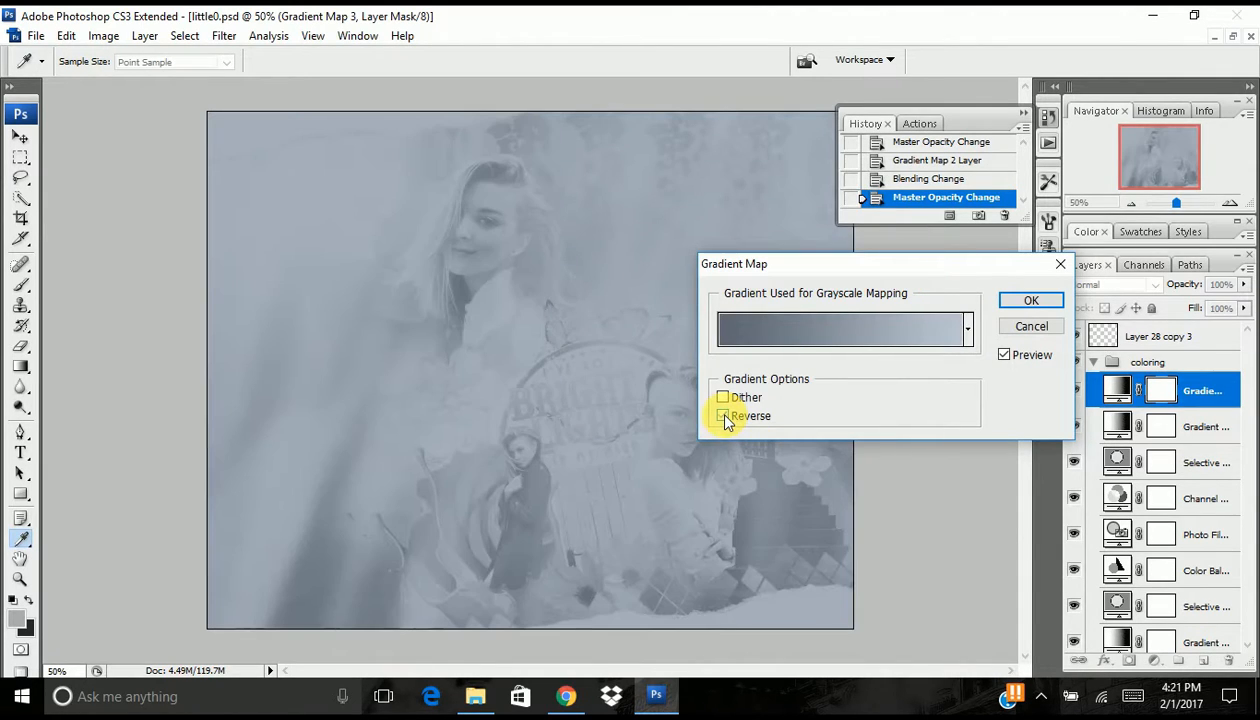
left_click(724, 416)
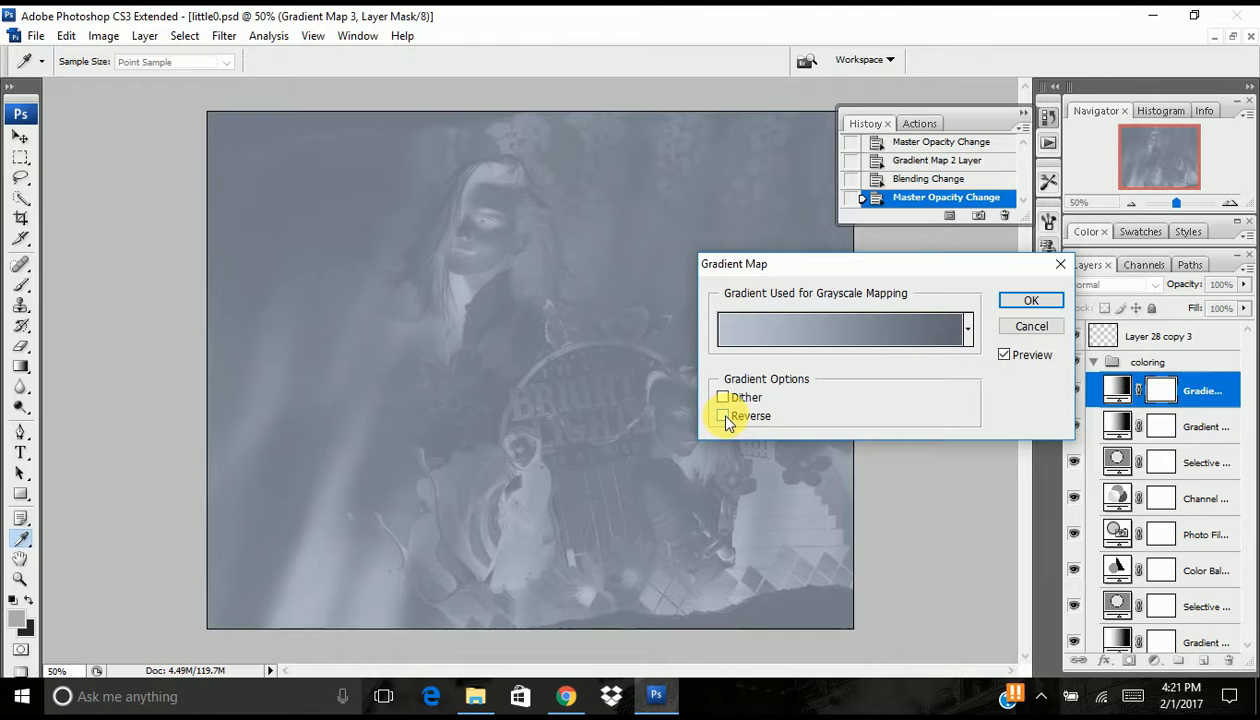
left_click(724, 416)
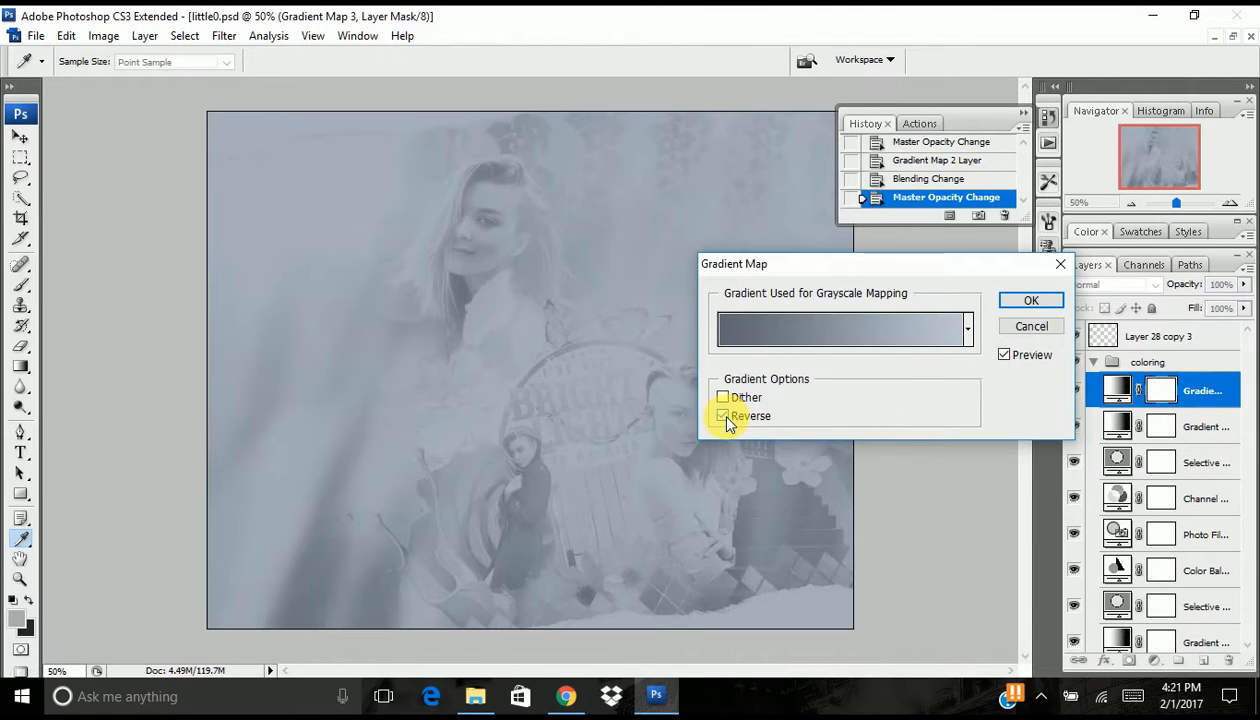
left_click(1031, 301)
key("v")
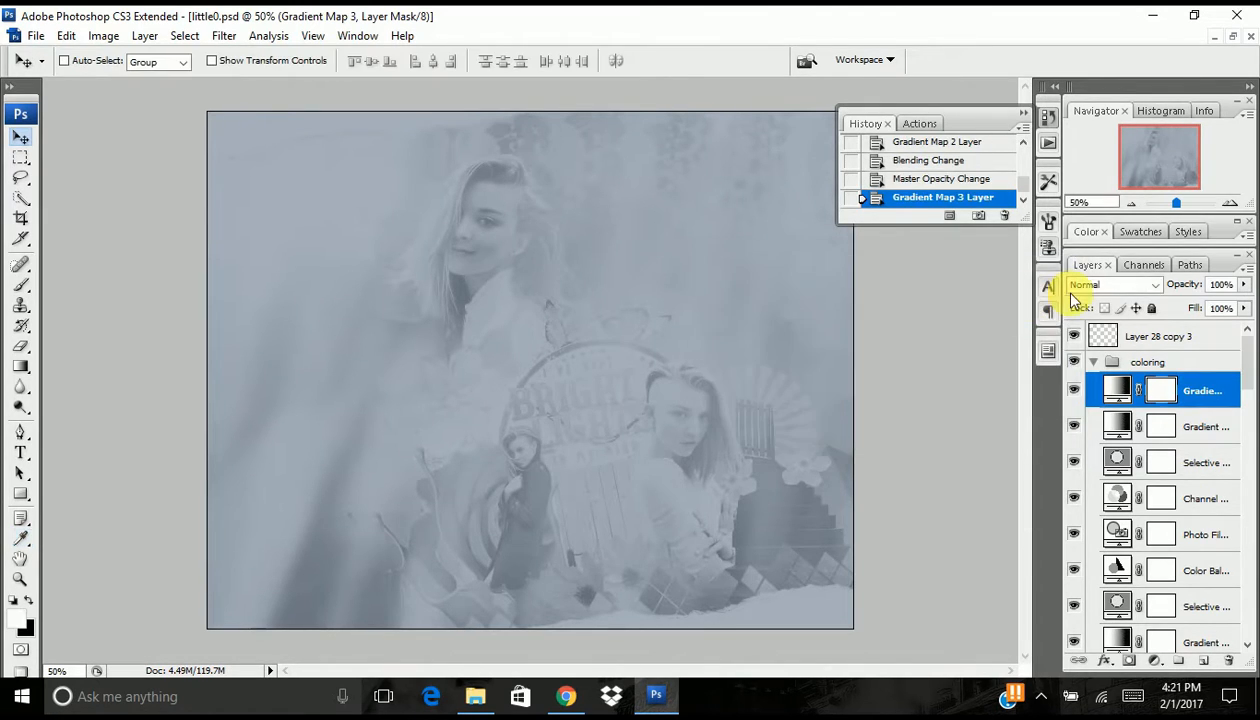
- Set the new Gradient Map layer to Soft Light and compare the artwork with and without each of the two topmost Gradient Maps
left_click(1080, 284)
left_click(1087, 250)
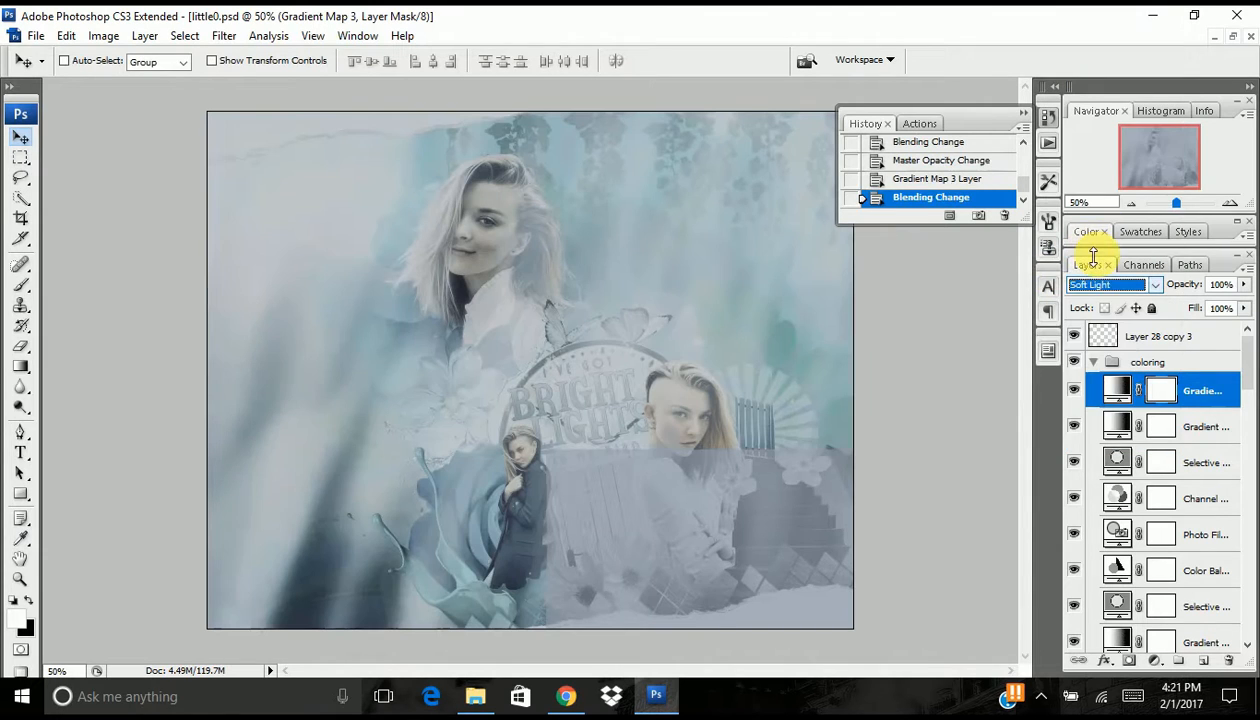
left_click(1074, 392)
left_click(1074, 392)
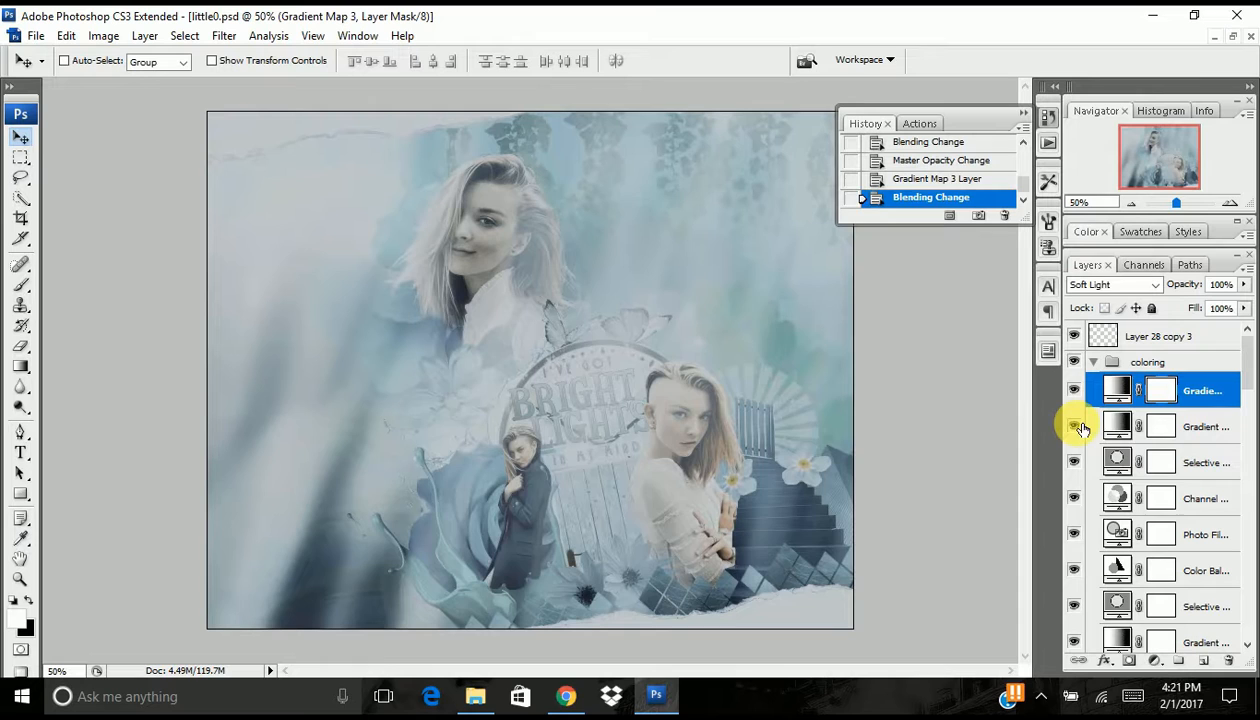
left_click(1074, 426)
left_click(1074, 426)
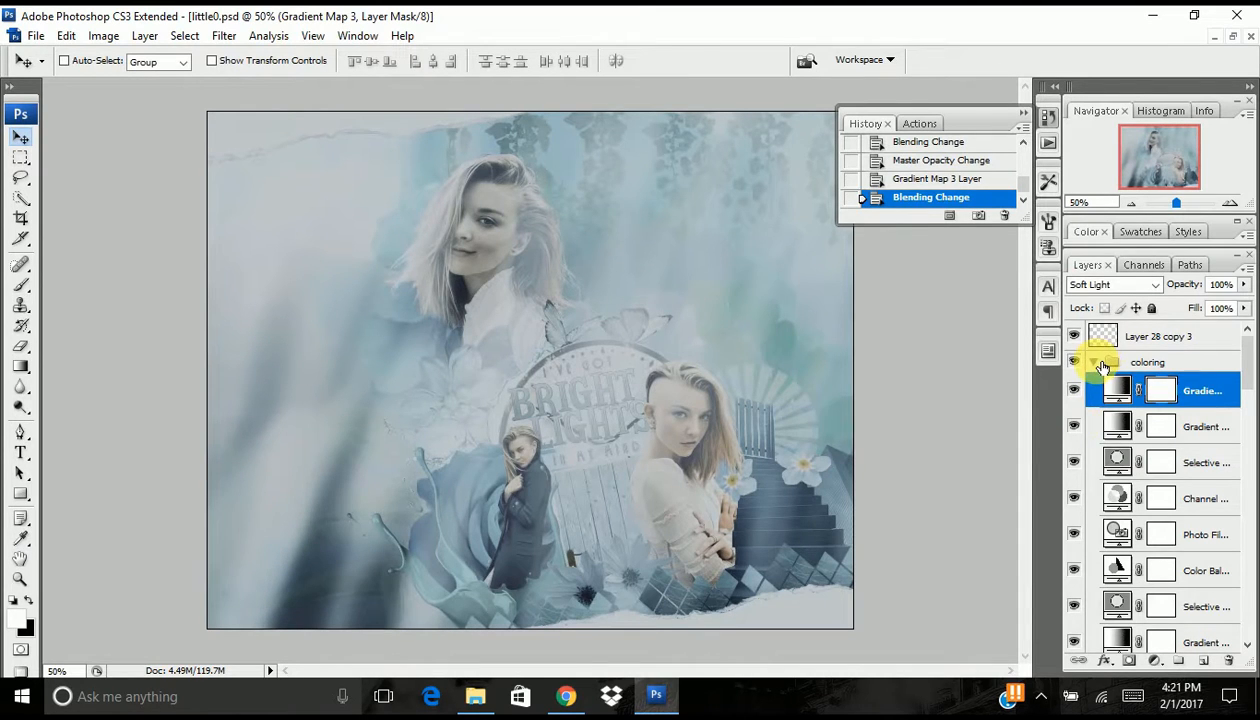
- Collapse the coloring group, add an empty layer above it, and check the foreground and background color values
left_click(1093, 362)
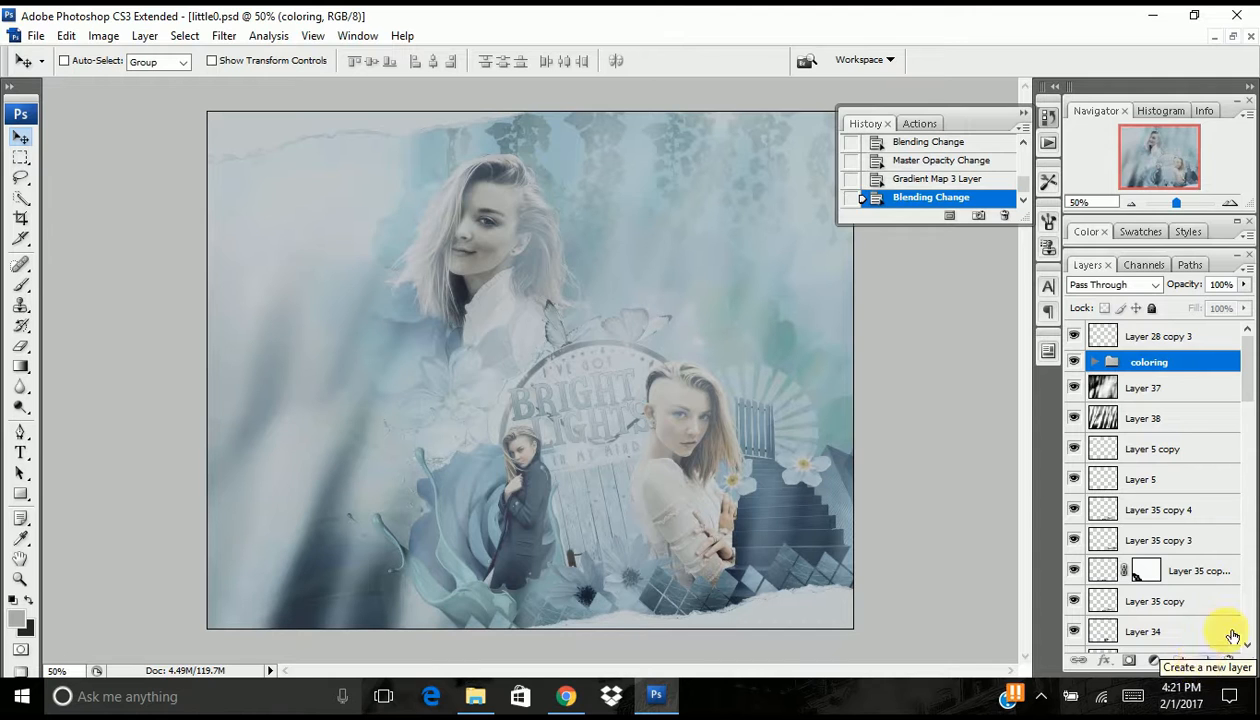
left_click(1211, 664)
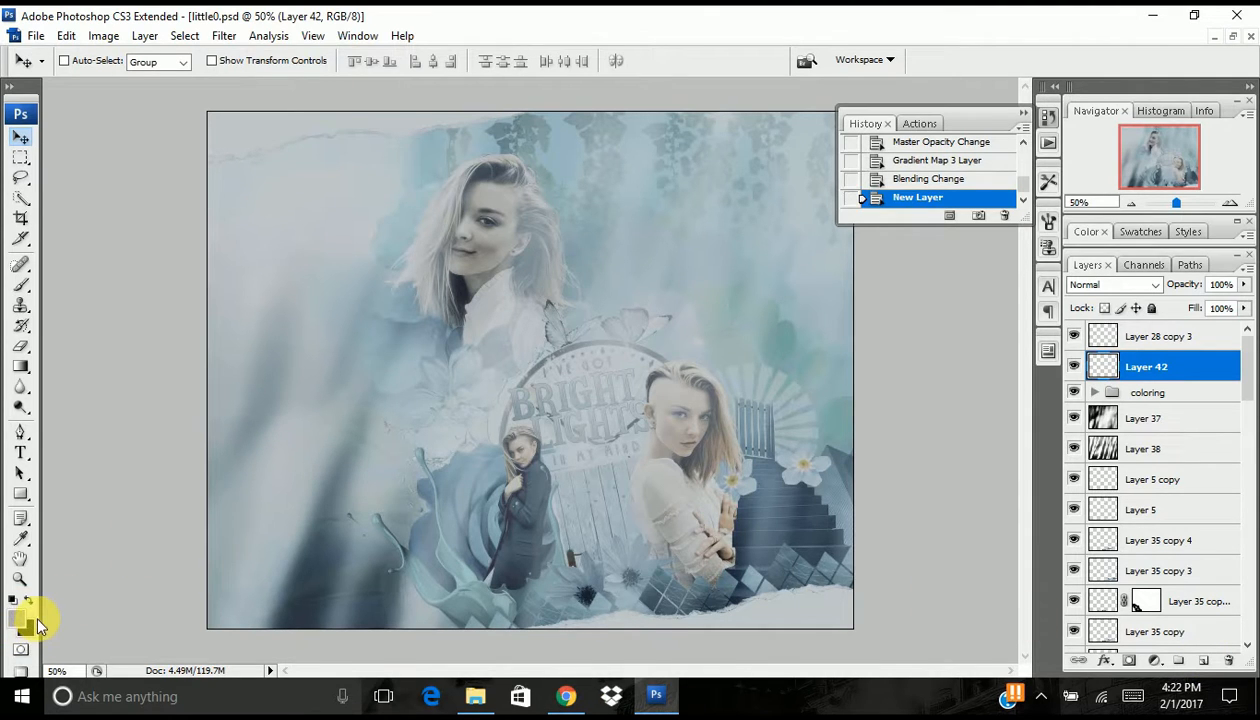
left_click(18, 624)
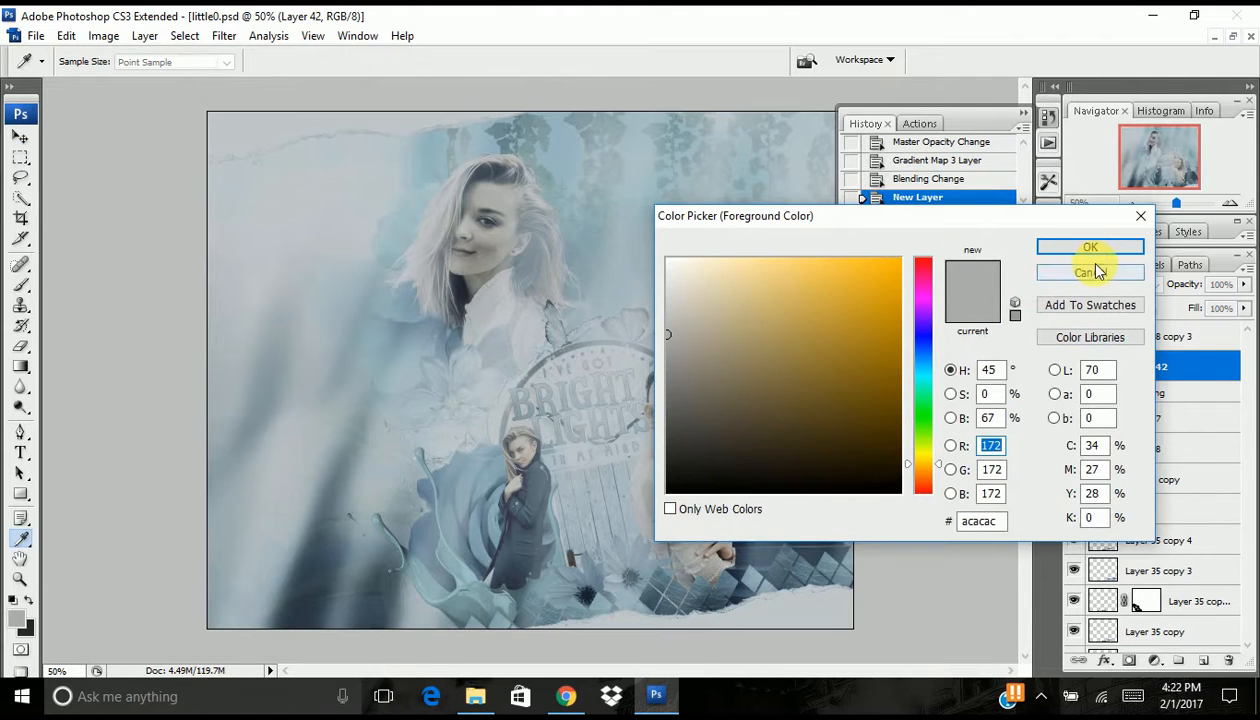
left_click(1096, 272)
key("v")
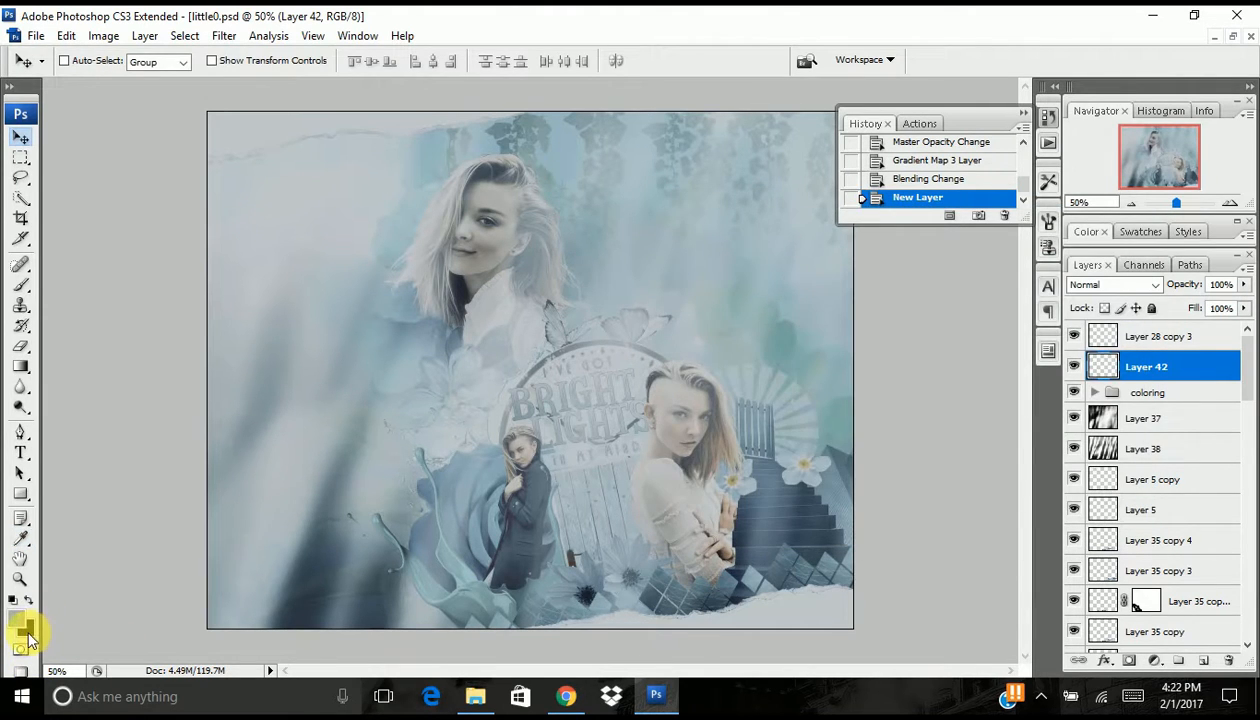
left_click(28, 634)
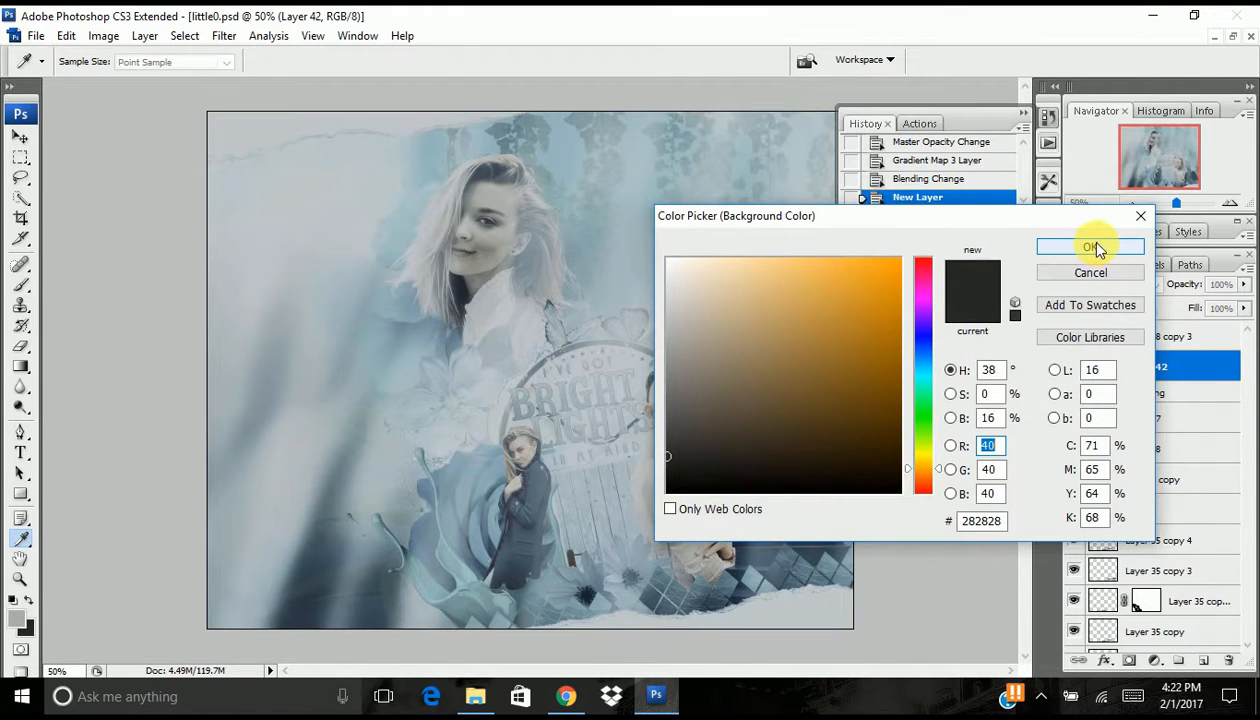
left_click(1096, 248)
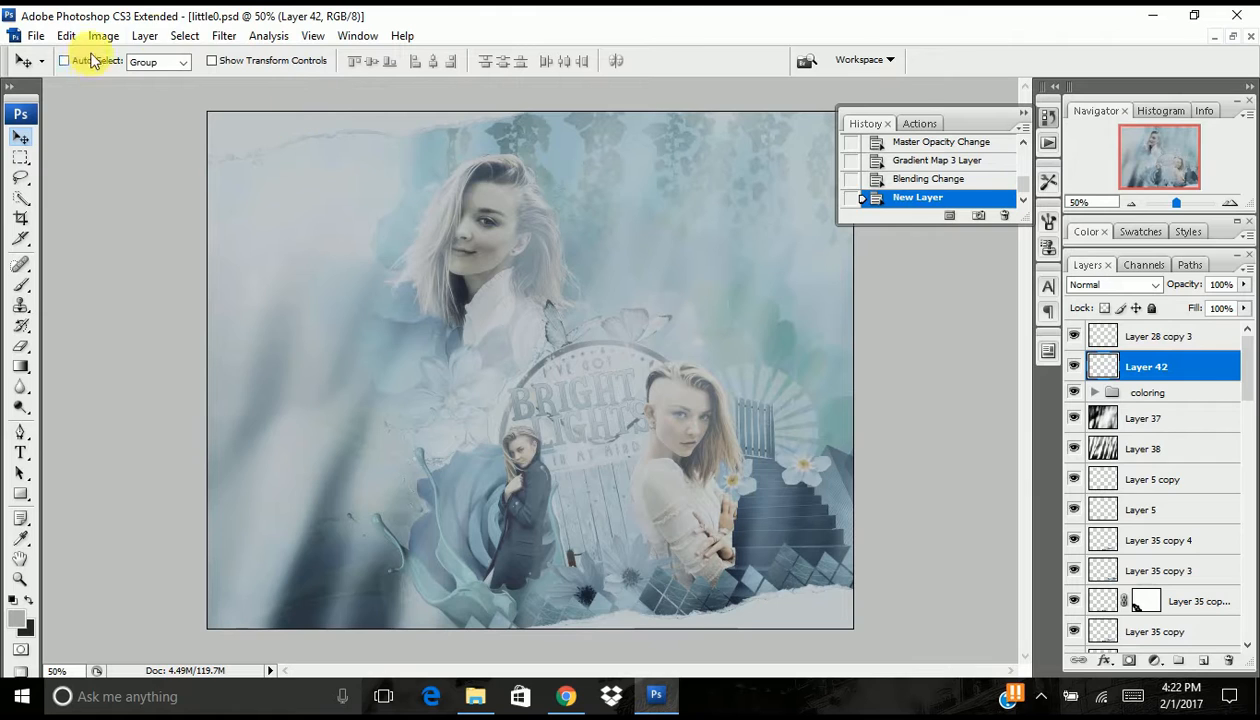
- Render the Clouds filter on the empty layer and reapply it three times to vary the cloud pattern
left_click(224, 40)
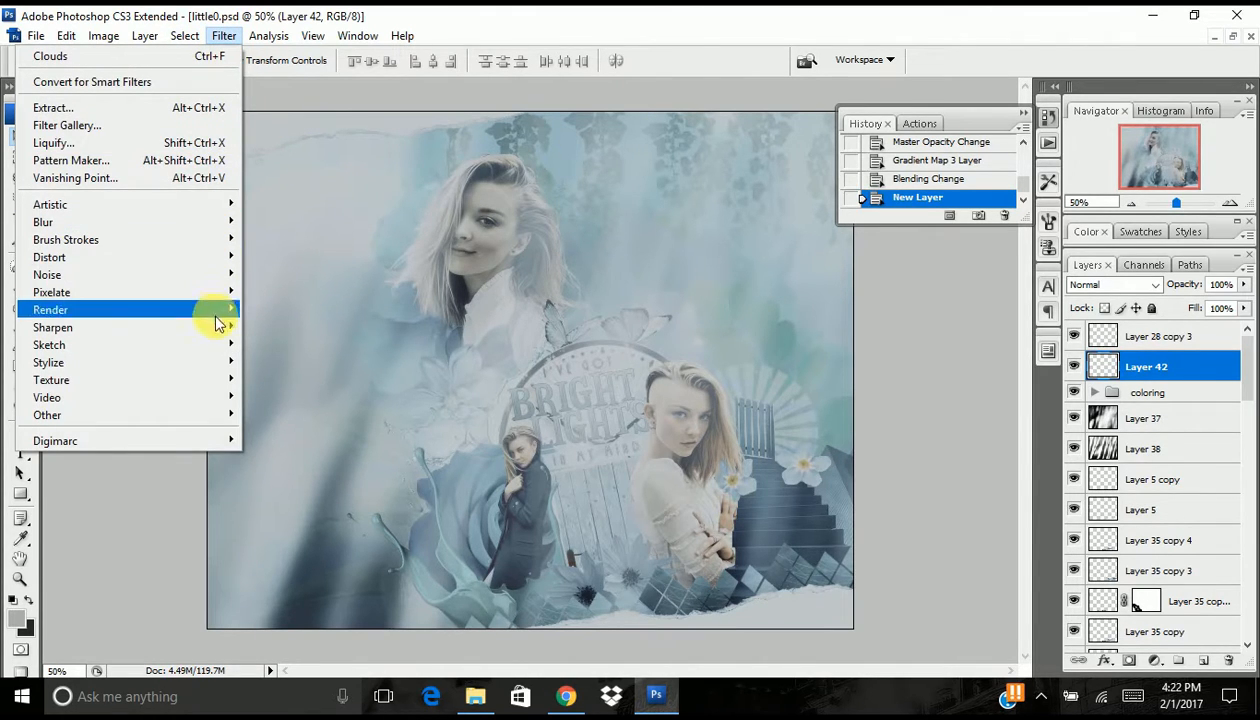
mouse_move(224, 310)
left_click(270, 309)
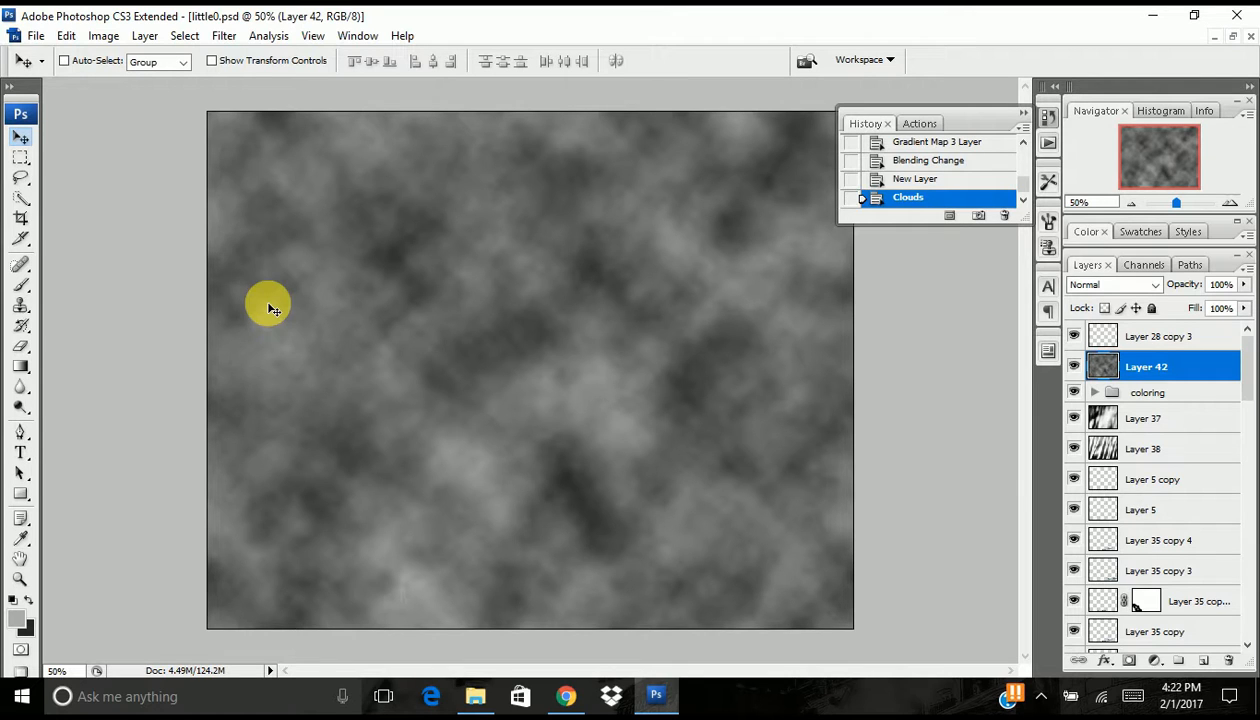
left_click(222, 40)
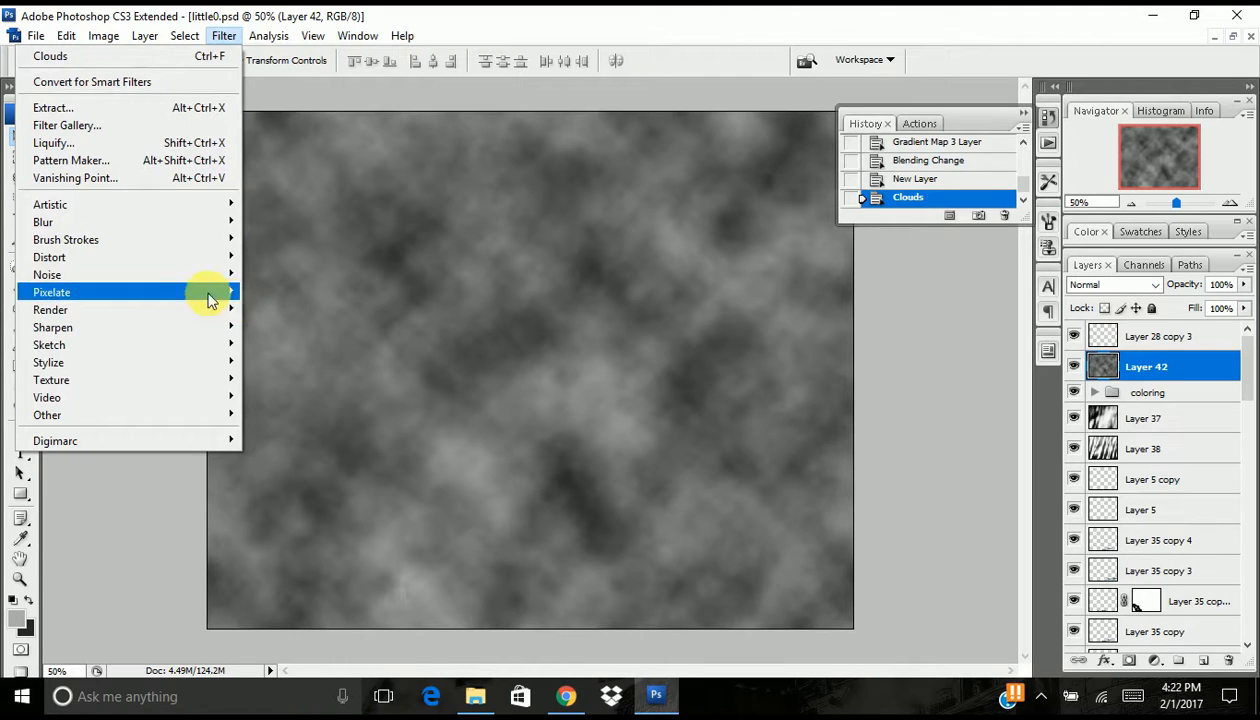
left_click(292, 311)
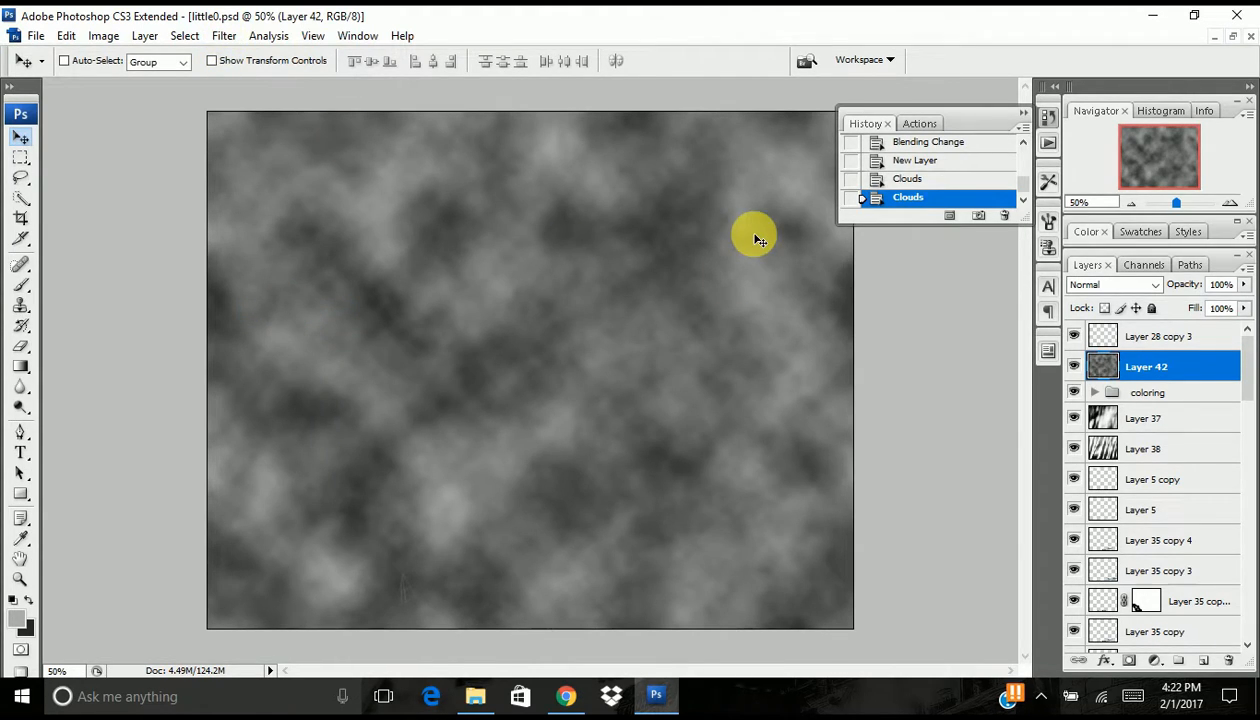
key("ctrl+f")
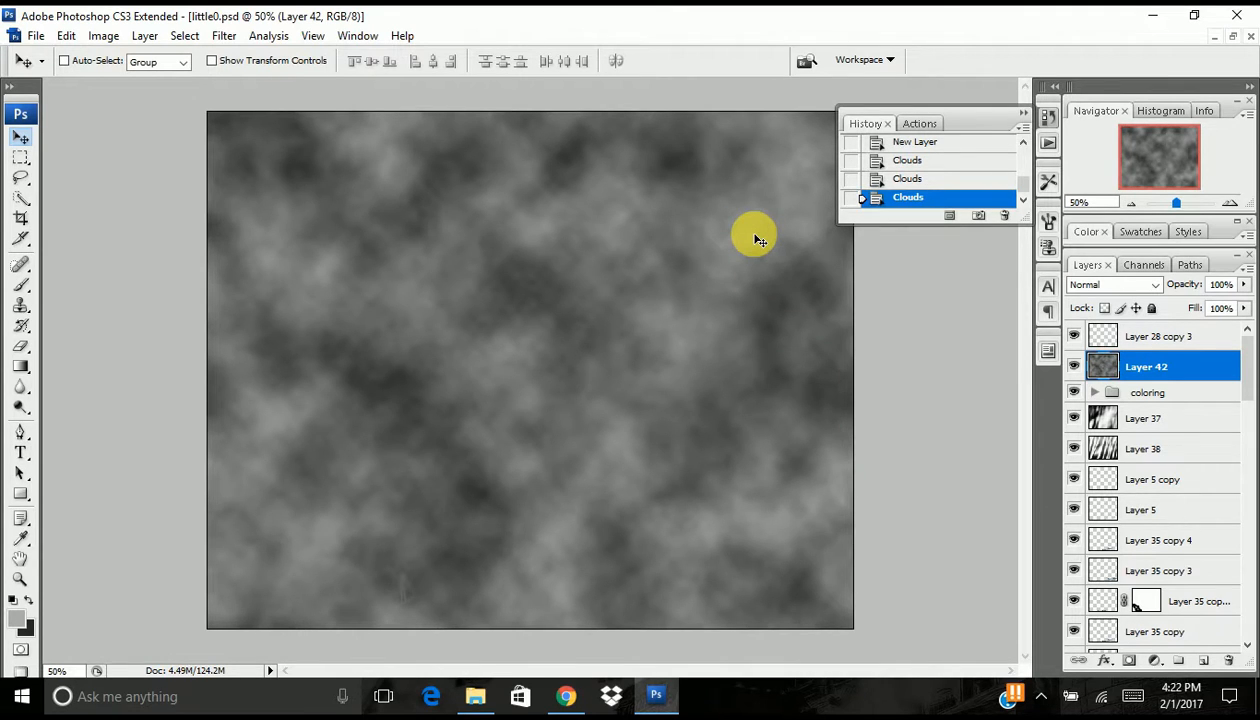
key("ctrl+f")
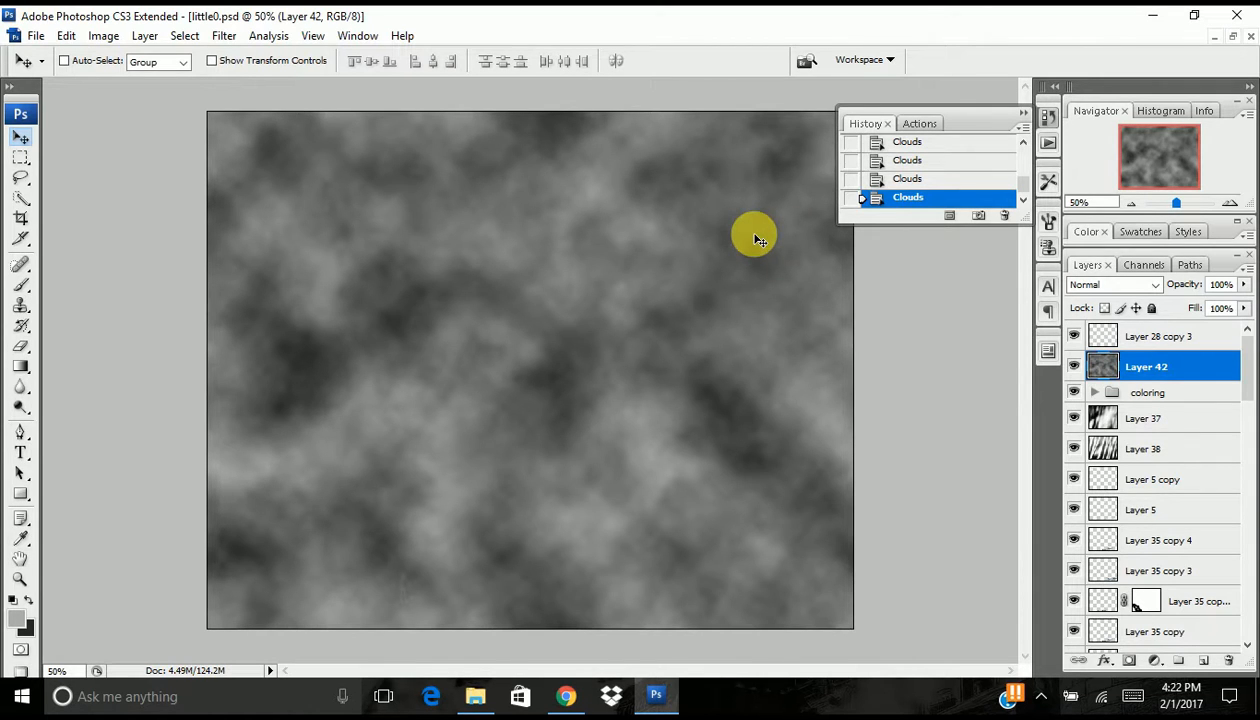
- Set the clouds layer to Soft Light at 70% opacity and compare the artwork with and without it
left_click(1118, 284)
left_click(1095, 250)
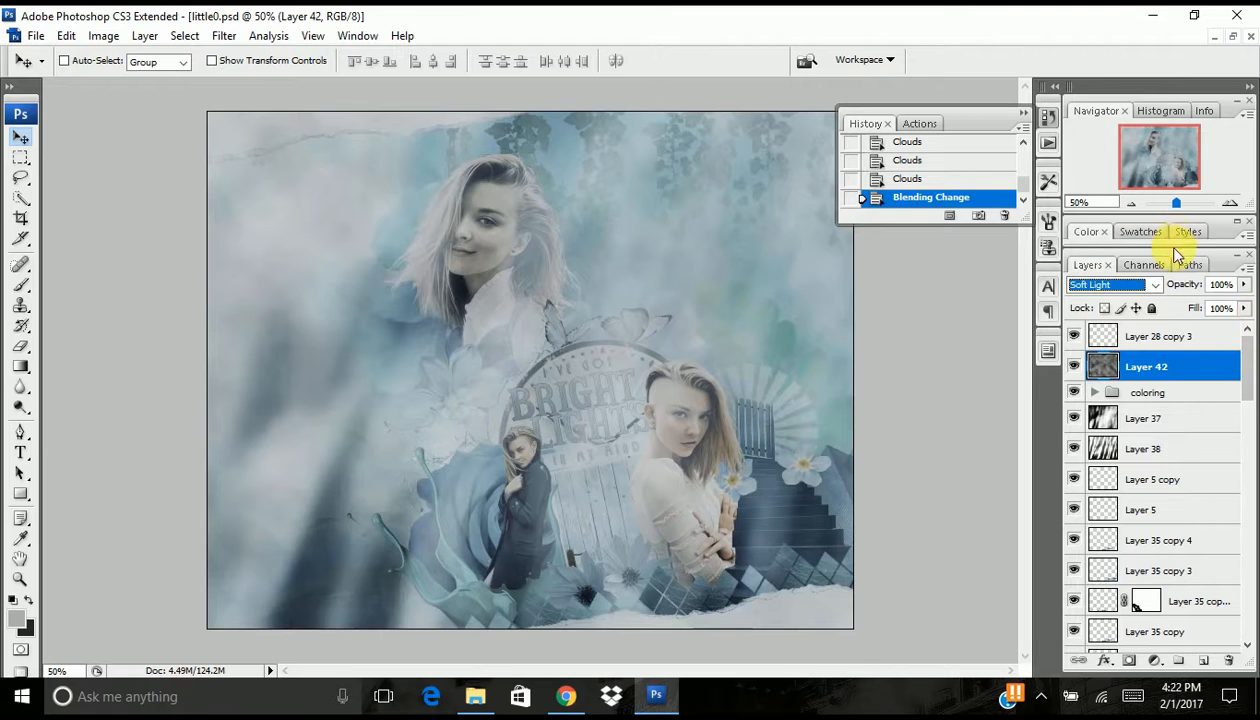
left_click_drag(1184, 285, 1183, 298)
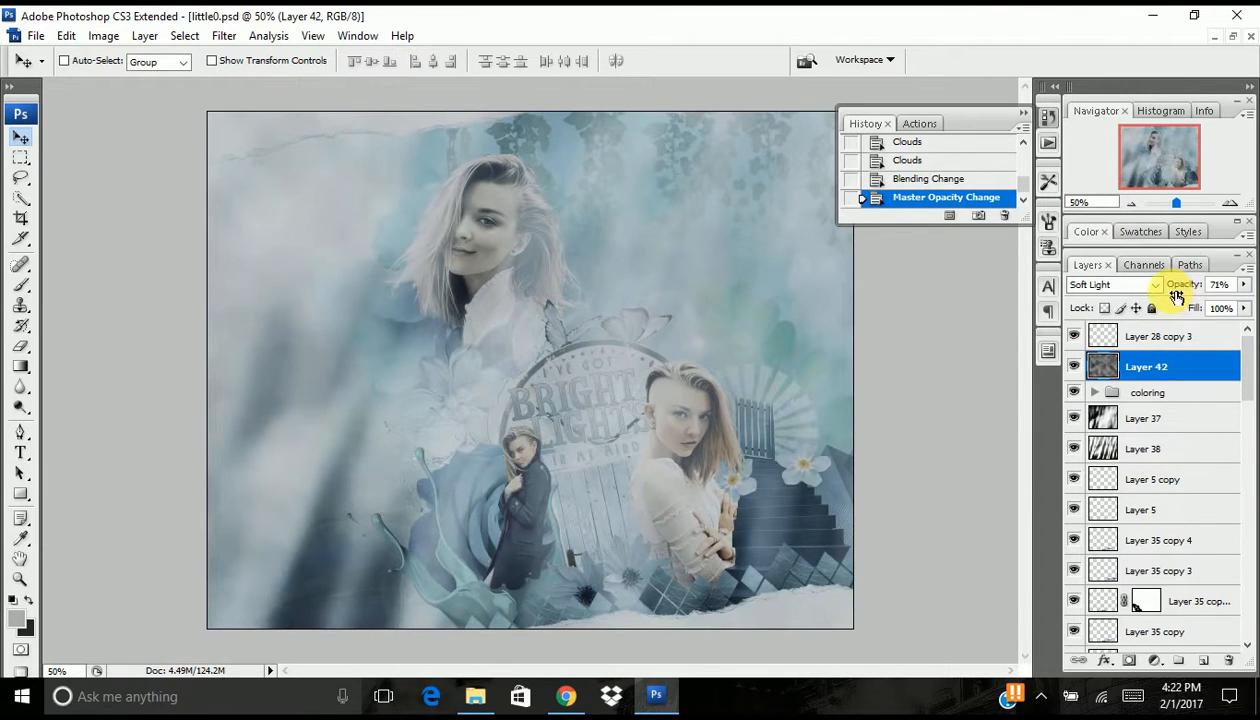
left_click(1075, 367)
left_click(1075, 367)
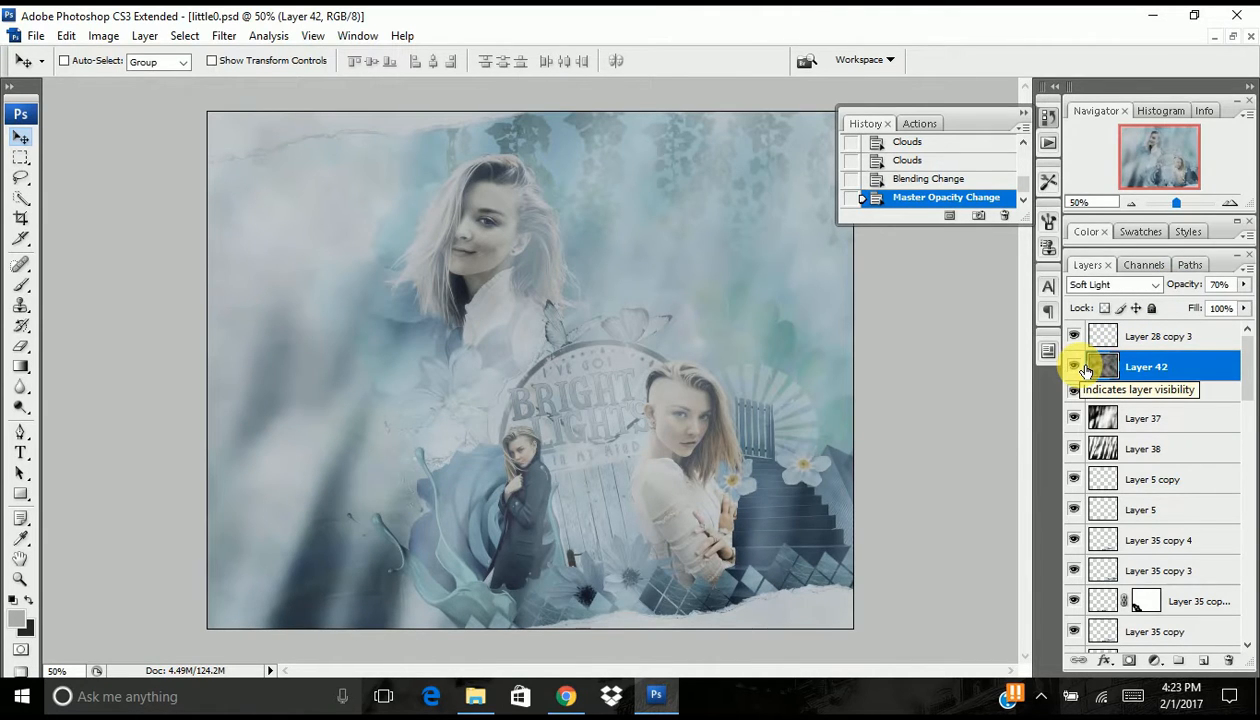
left_click(1077, 368)
left_click(1077, 368)
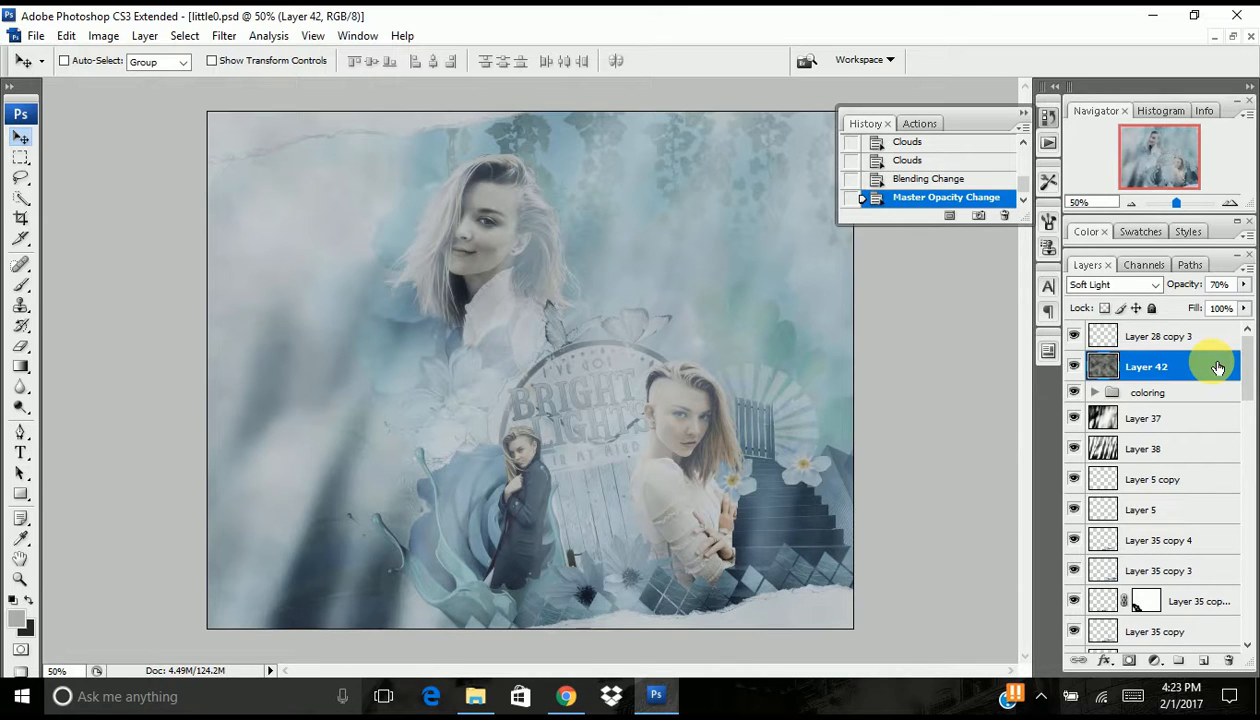
- Duplicate the clouds layer and flip the copy horizontally
left_click_drag(1192, 363, 1212, 662)
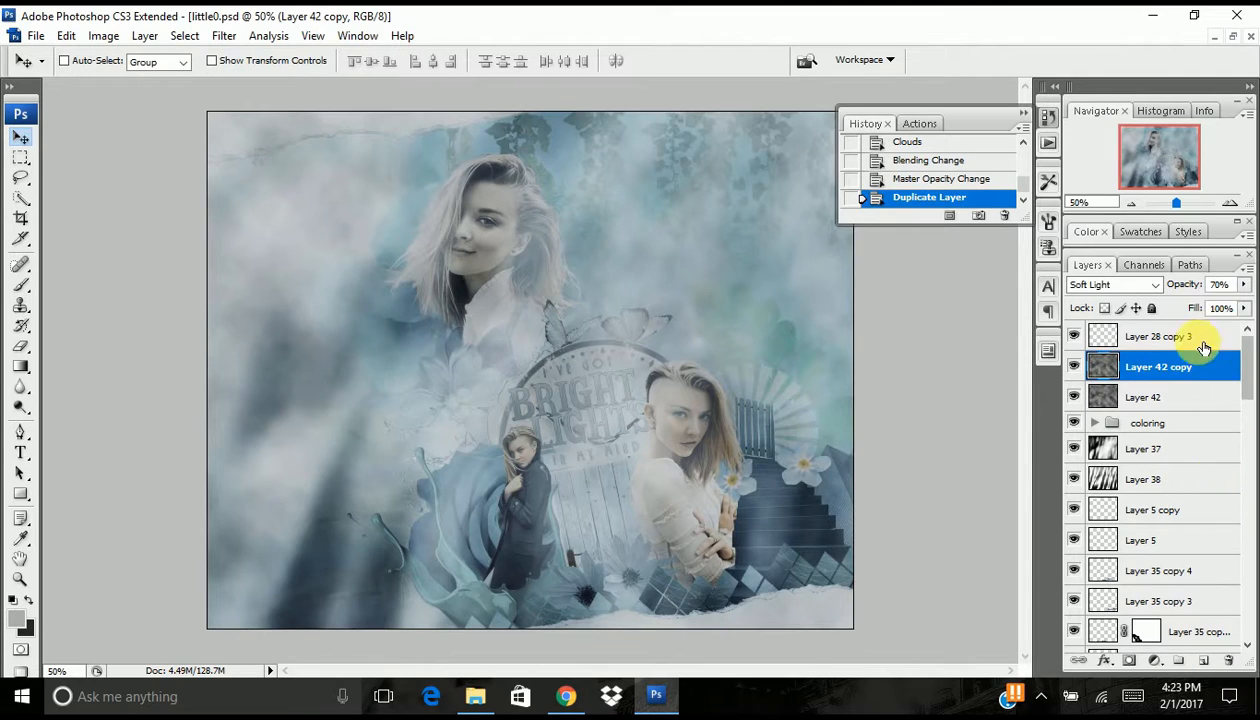
key("ctrl+t")
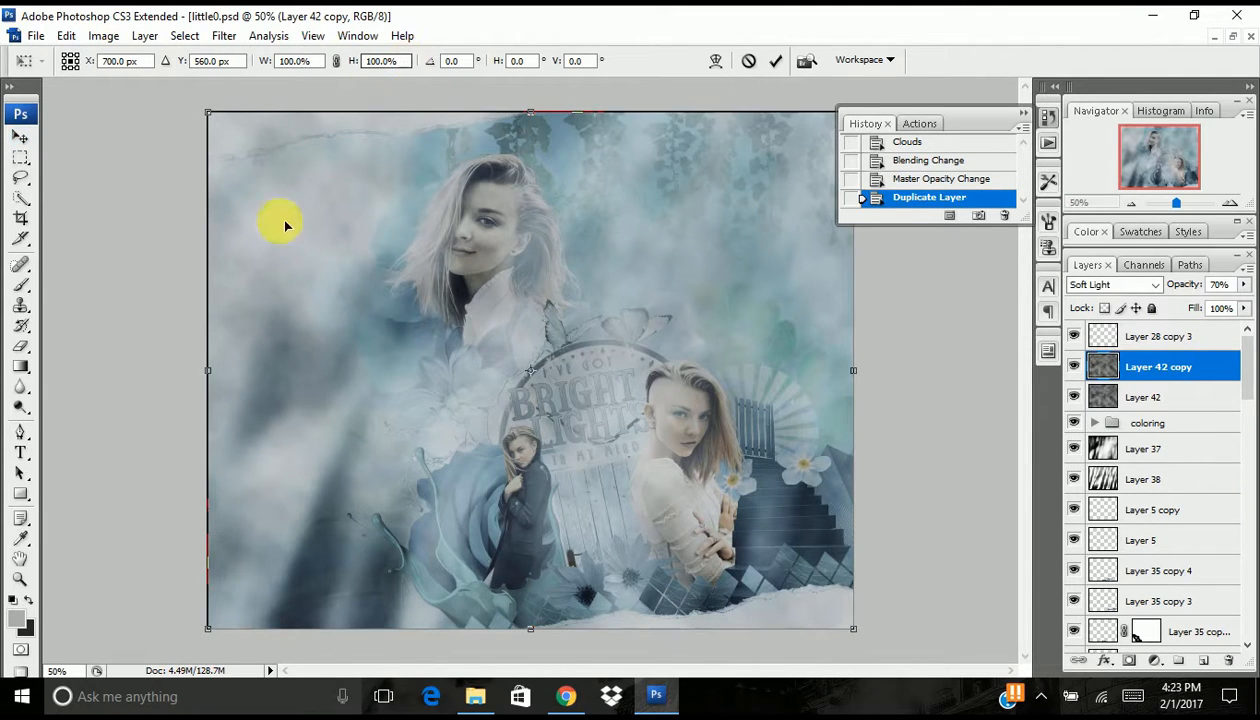
right_click(495, 290)
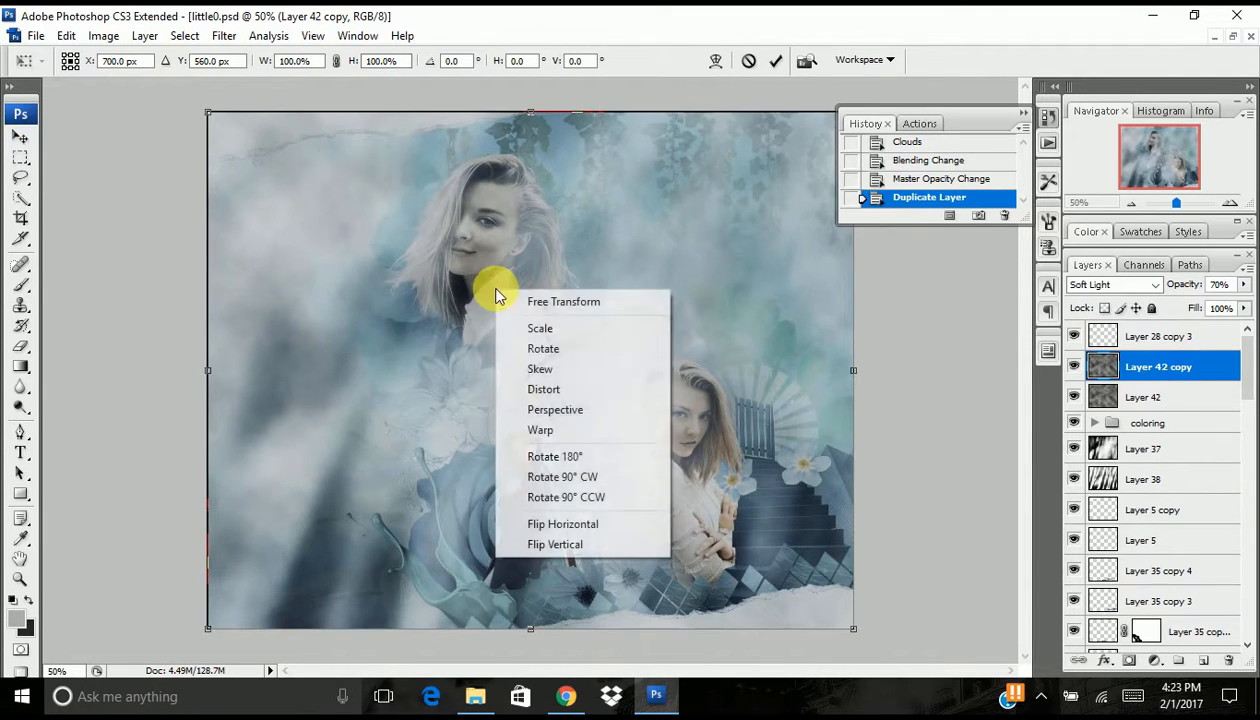
left_click(575, 532)
key("Return")
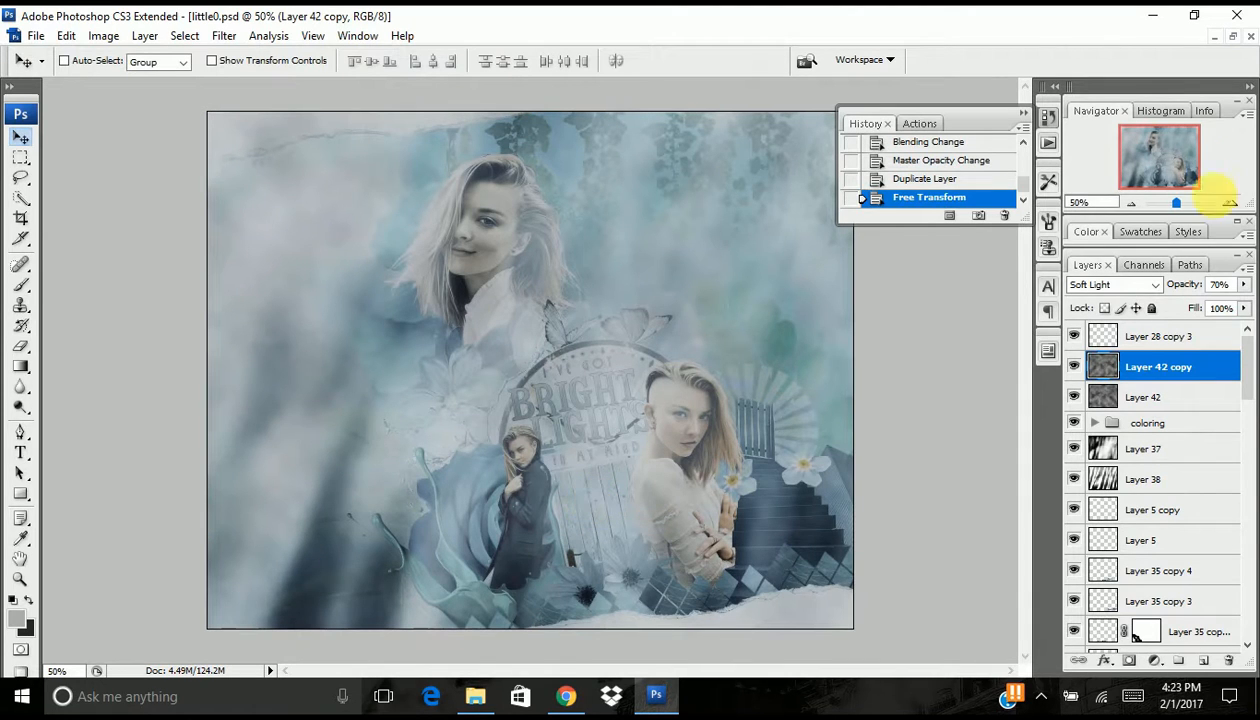
- Set the flipped clouds copy to Screen at 30% opacity
left_click(1124, 284)
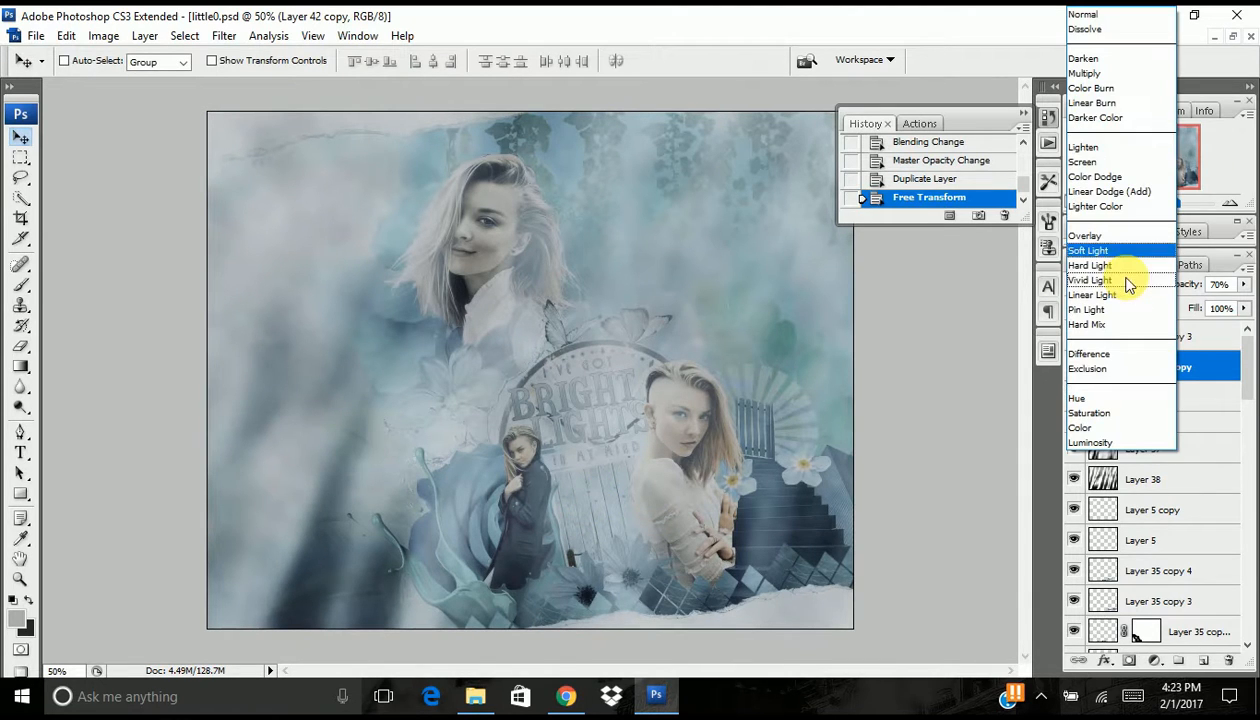
left_click(1116, 163)
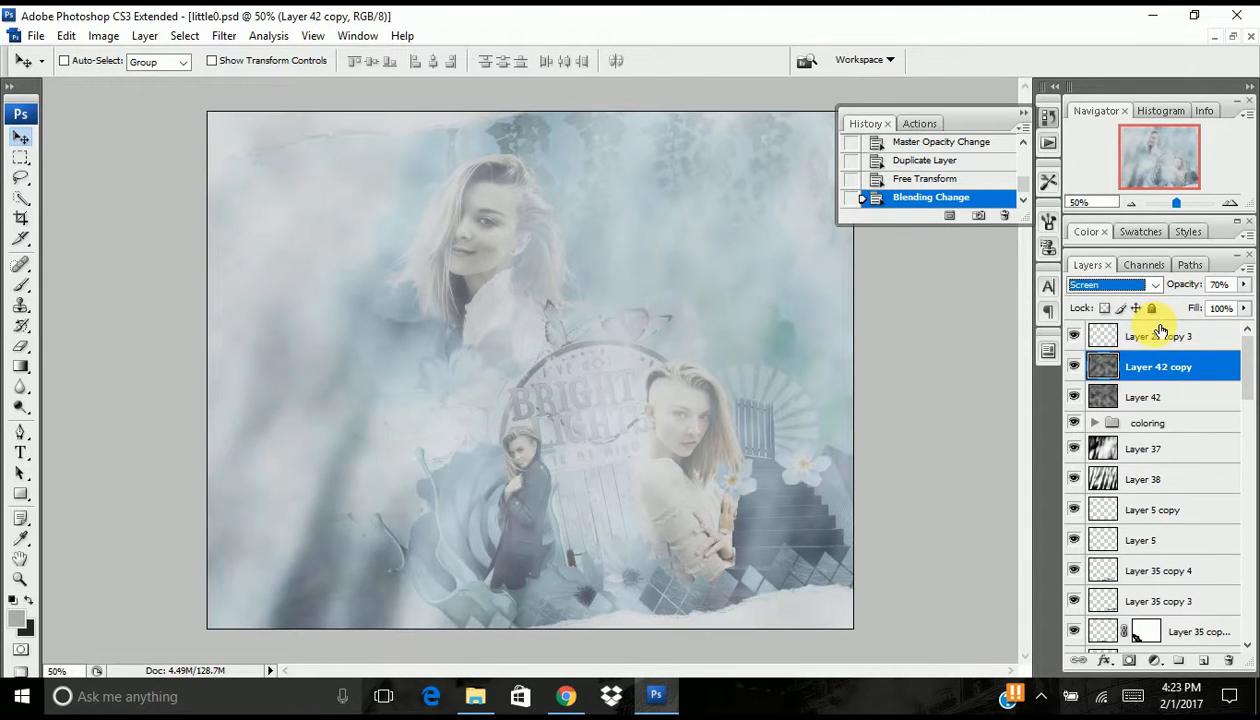
left_click_drag(1207, 290, 1171, 303)
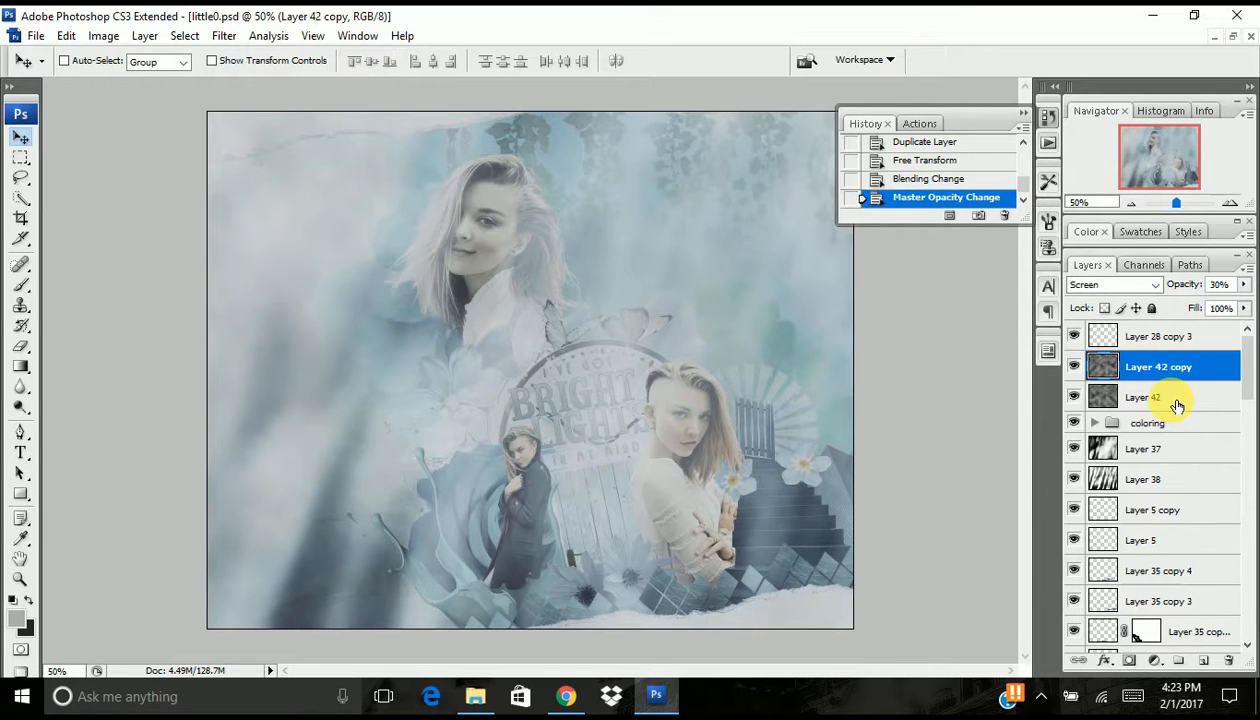
- Duplicate the original Soft Light clouds layer, Layer 42, and move the copy to the top of the layer stack
left_click_drag(1176, 396, 1205, 660)
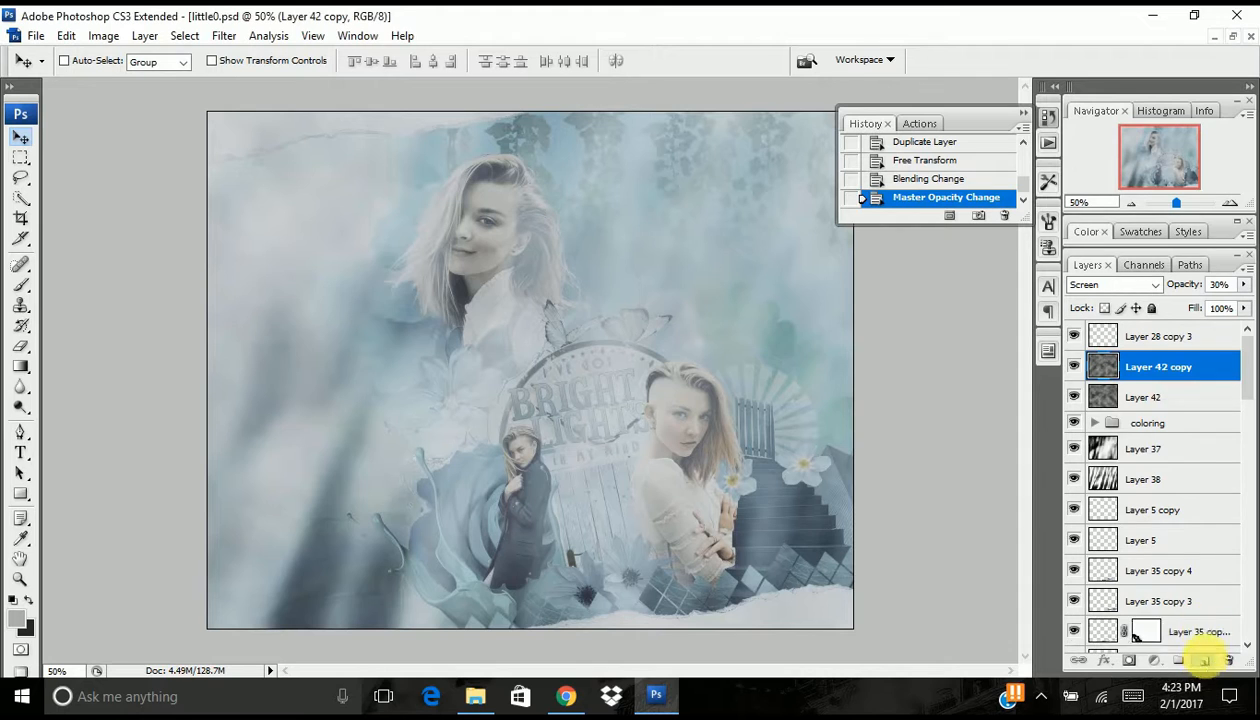
left_click_drag(1150, 397, 1145, 334)
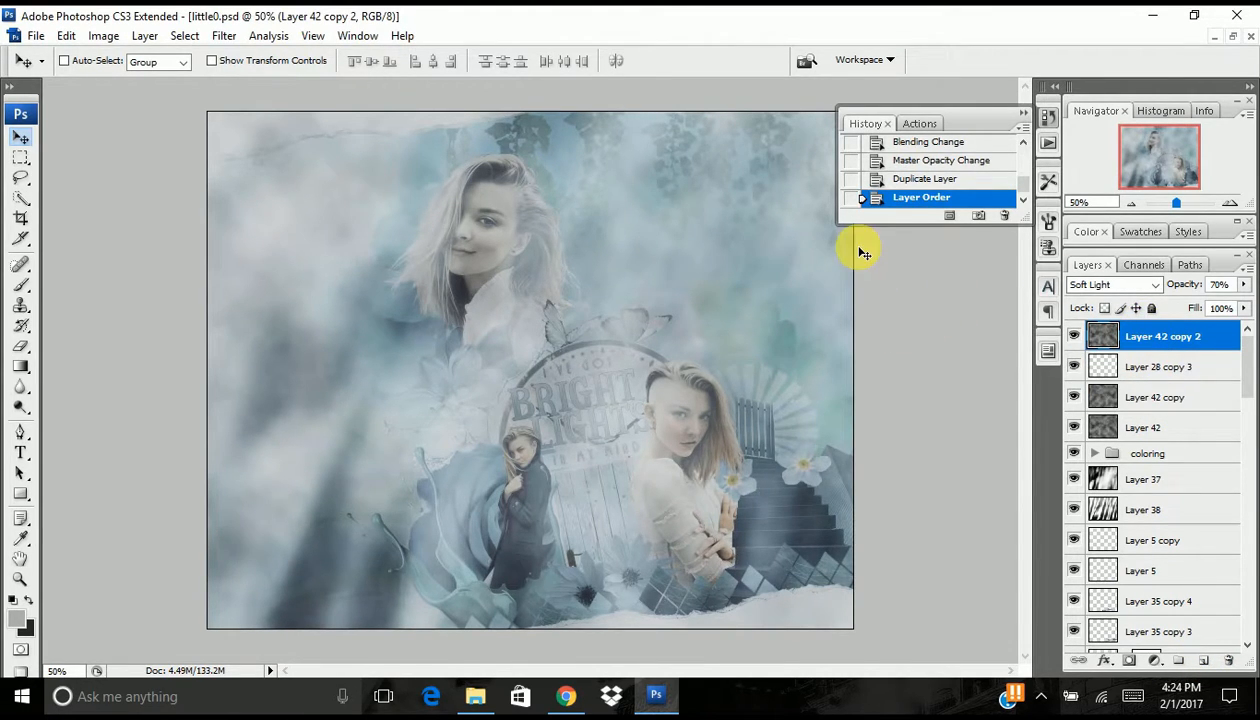
- Flip the topmost clouds copy both horizontally and vertically with Free Transform
key("ctrl+t")
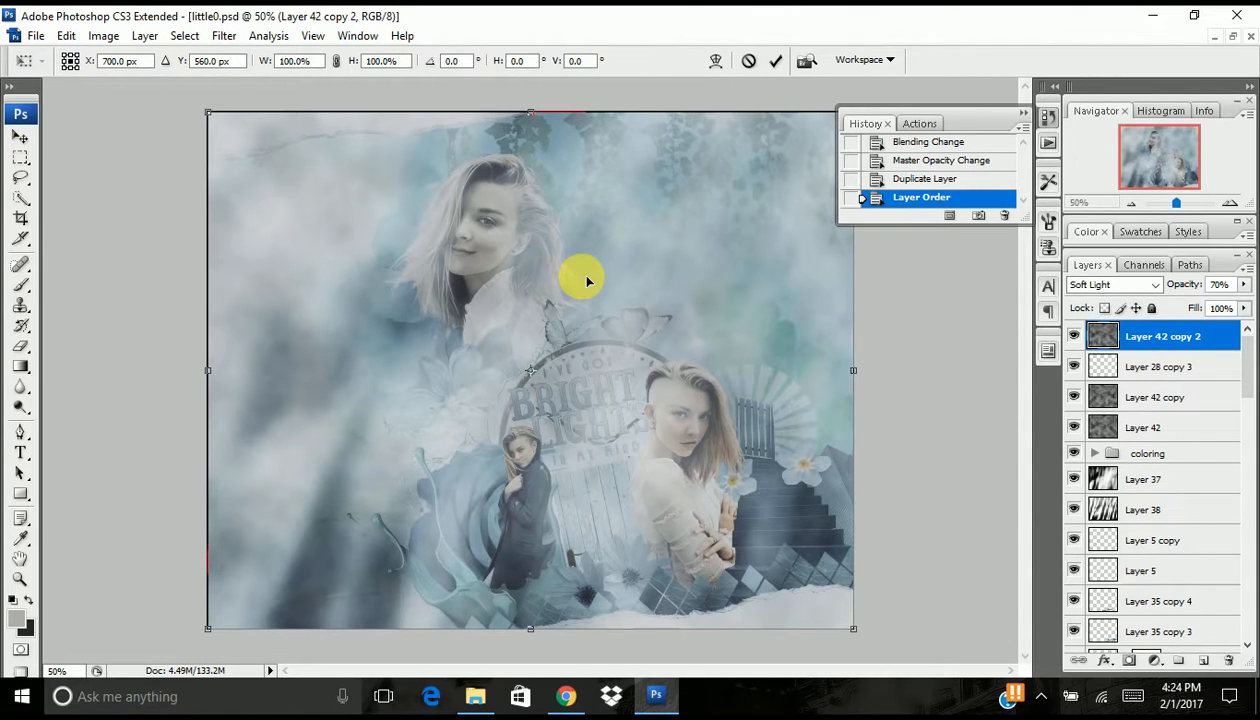
key("Return")
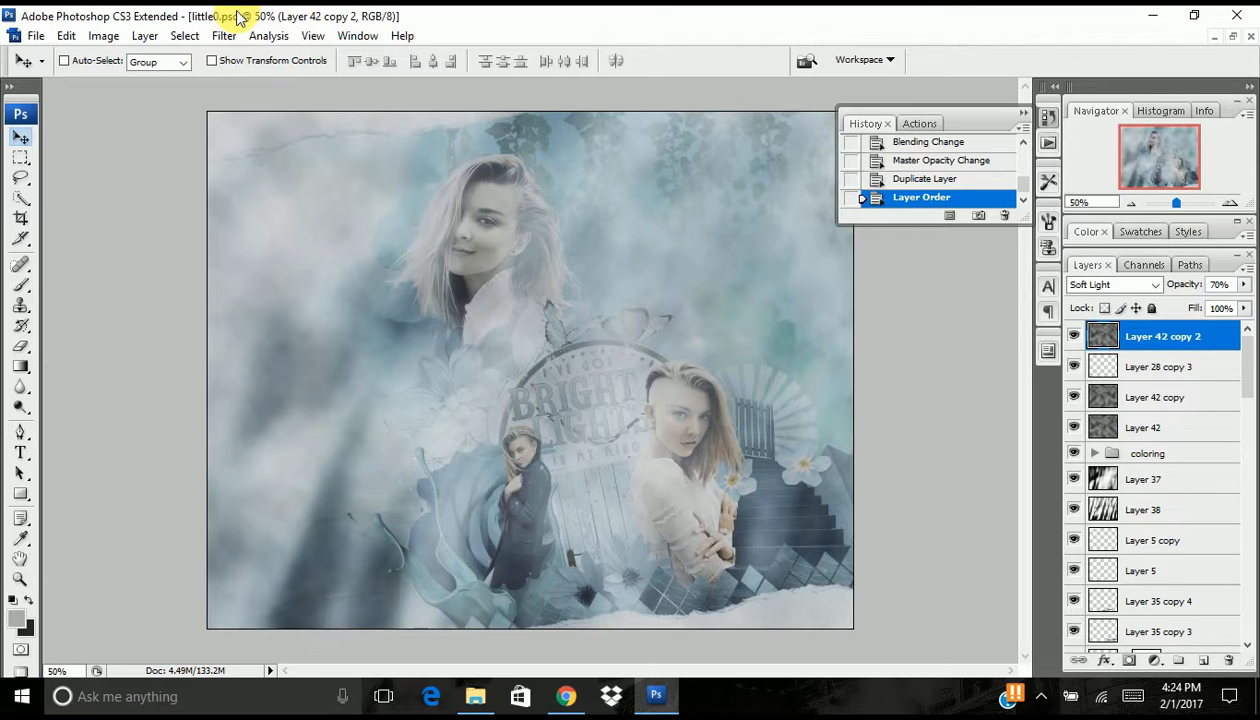
left_click(66, 37)
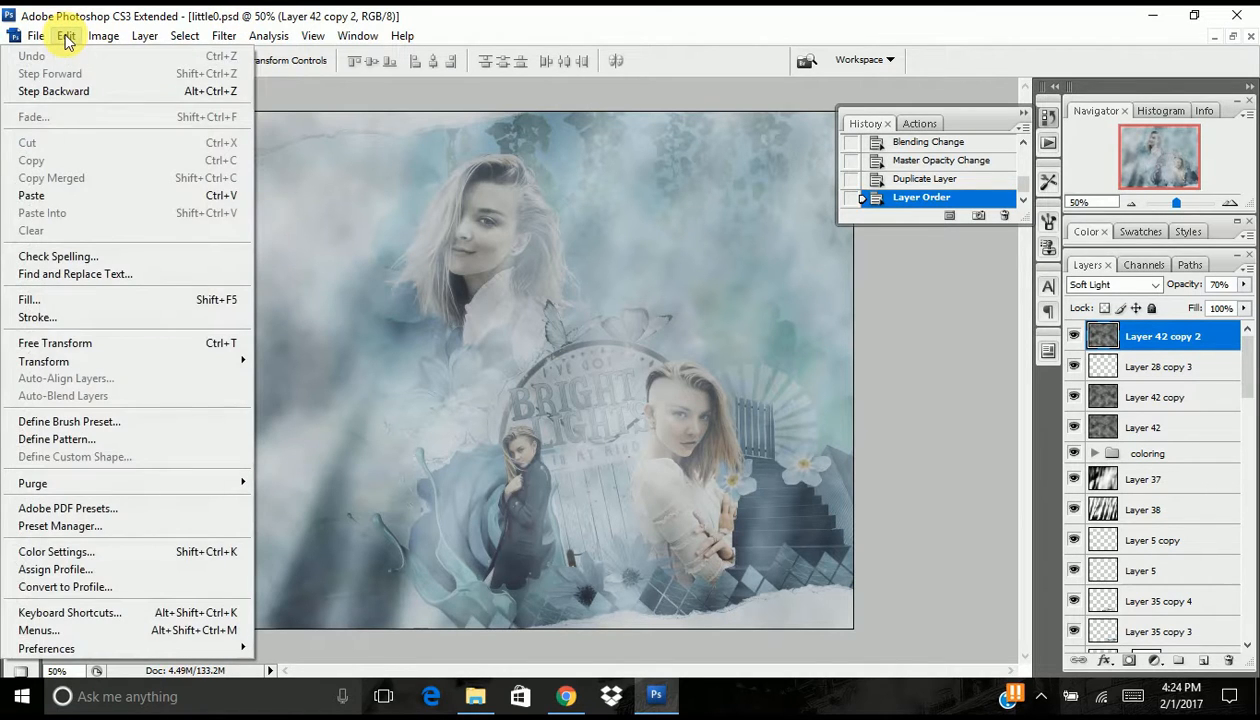
left_click(155, 343)
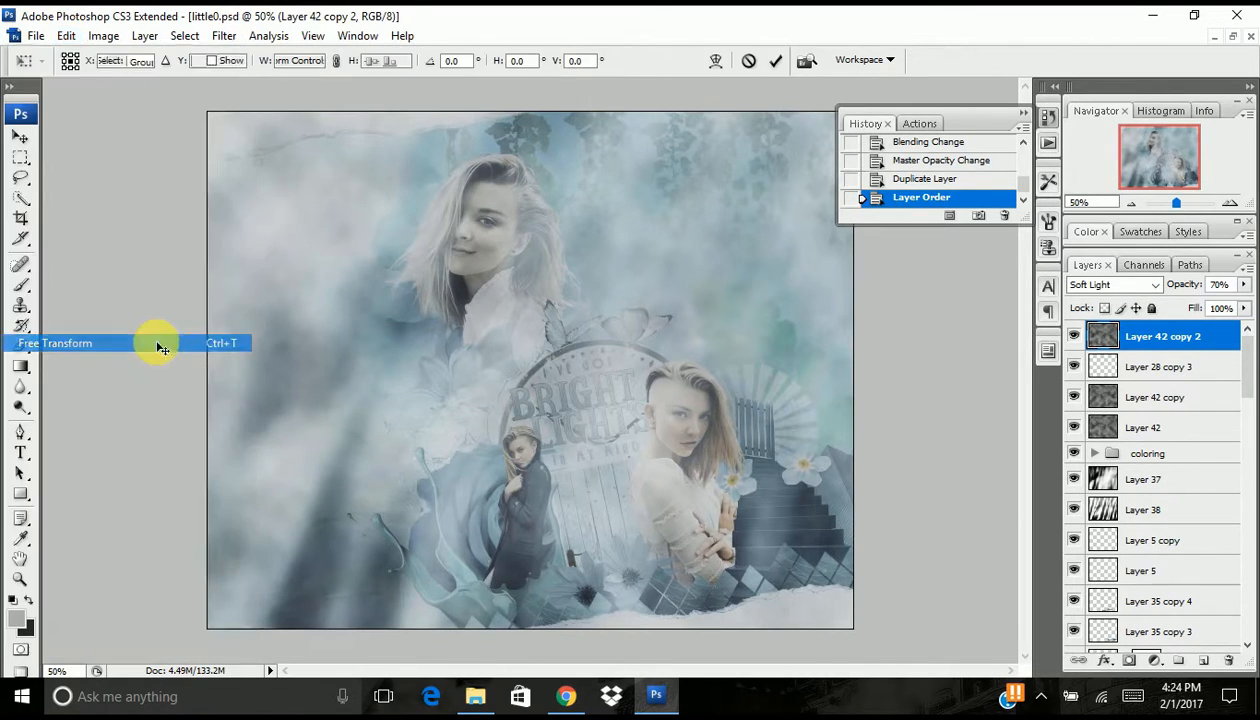
right_click(537, 270)
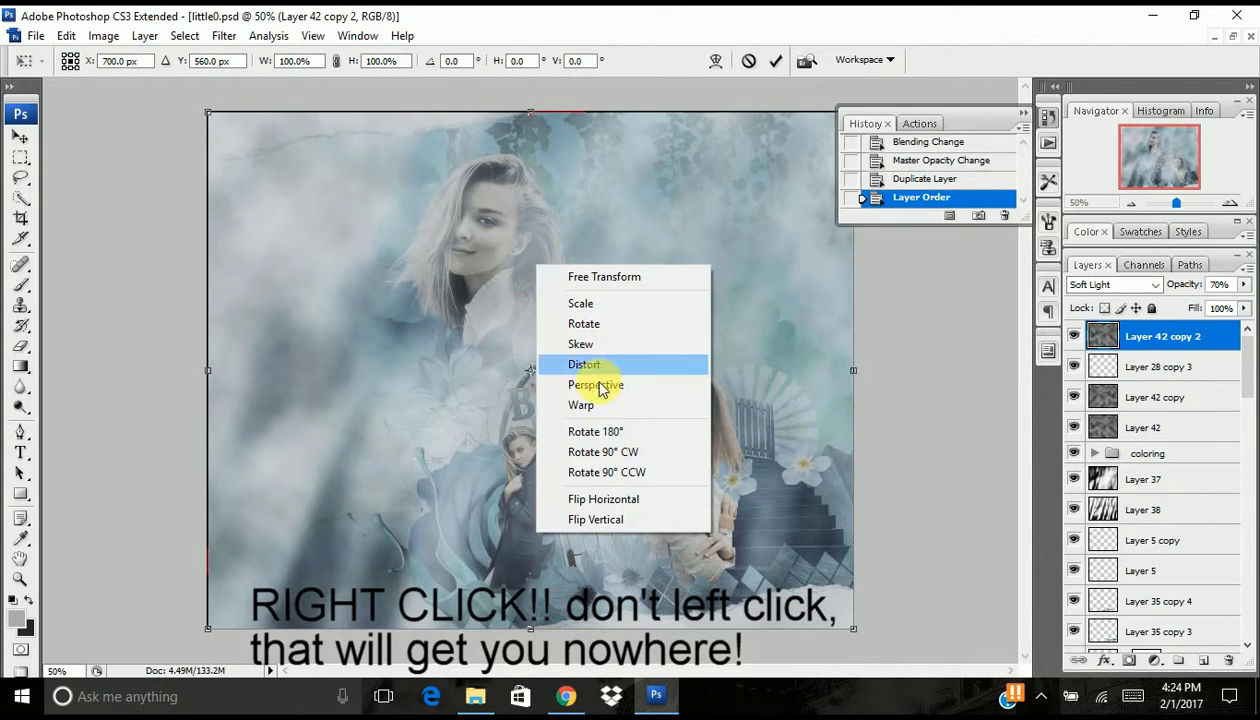
left_click(601, 499)
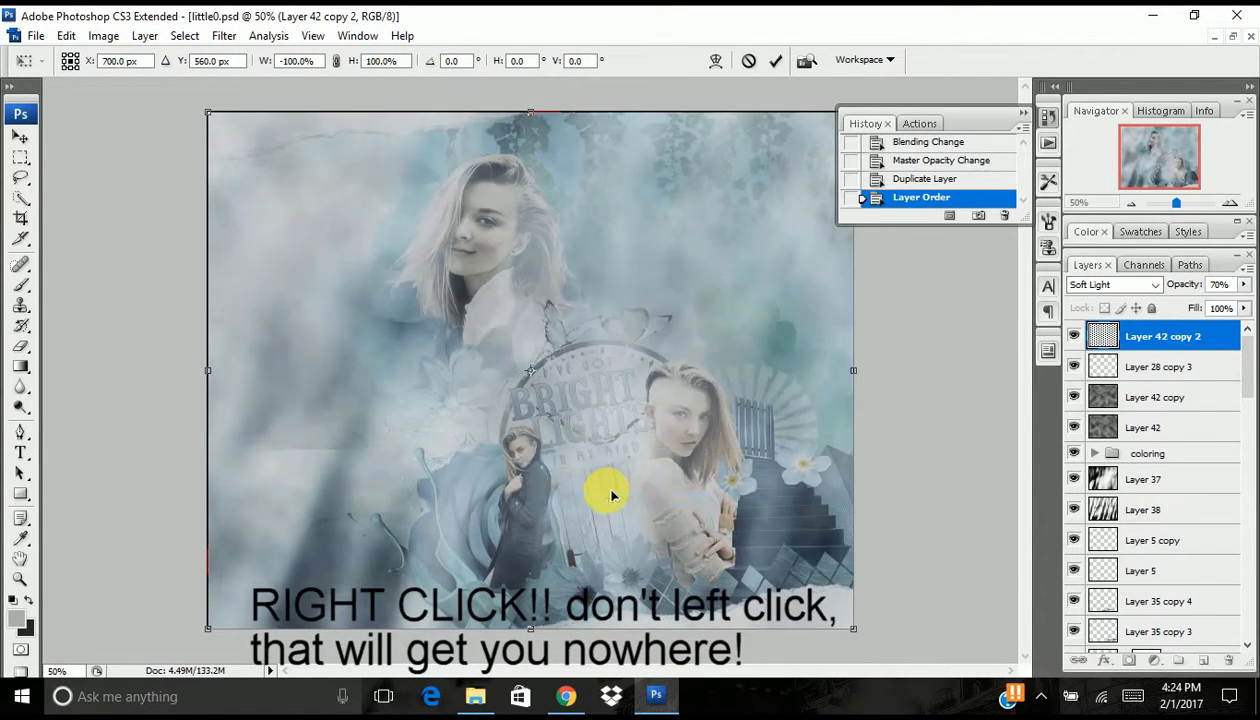
right_click(523, 259)
left_click(540, 489)
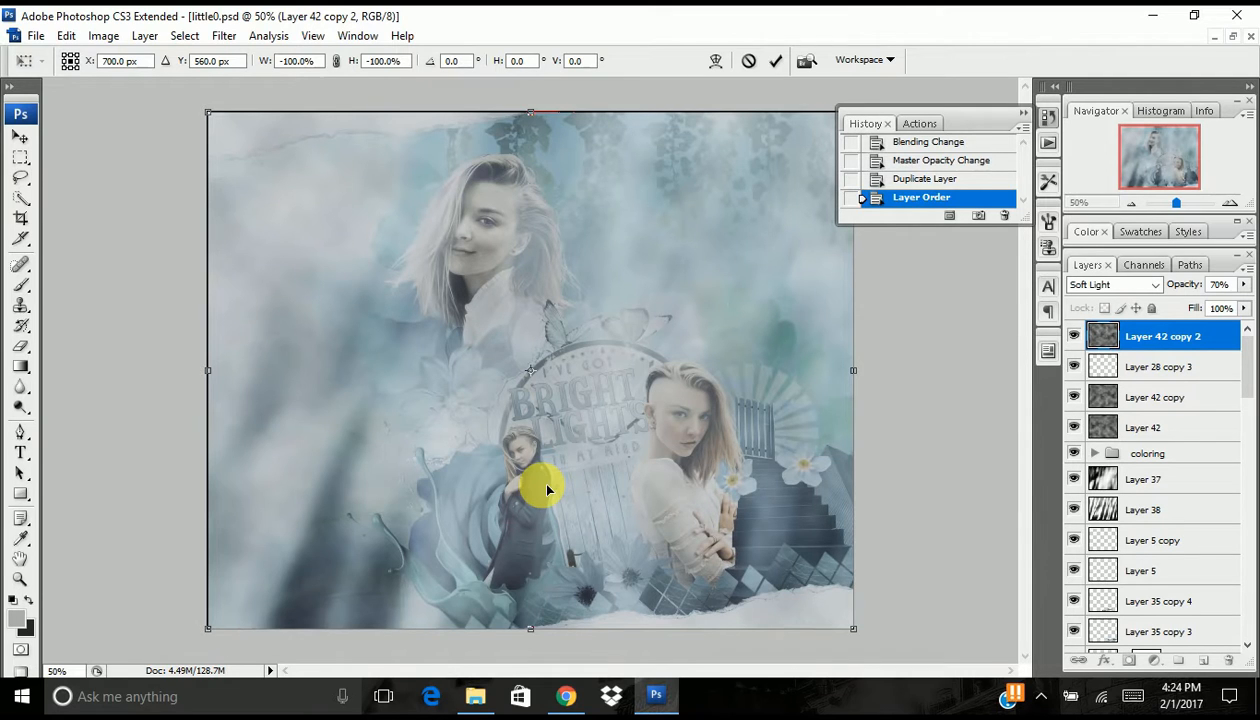
key("Return")
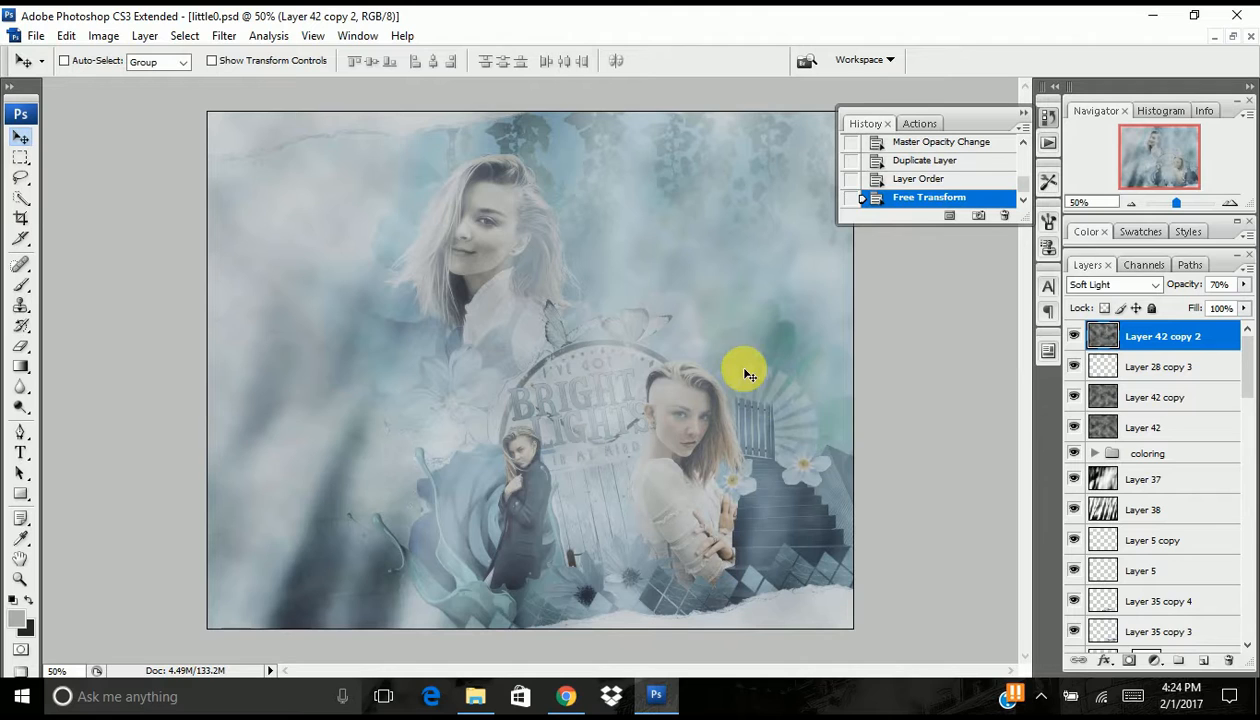
- Set the topmost clouds copy's opacity to 61% and inspect the artwork at 100% zoom
left_click_drag(1186, 285, 1184, 290)
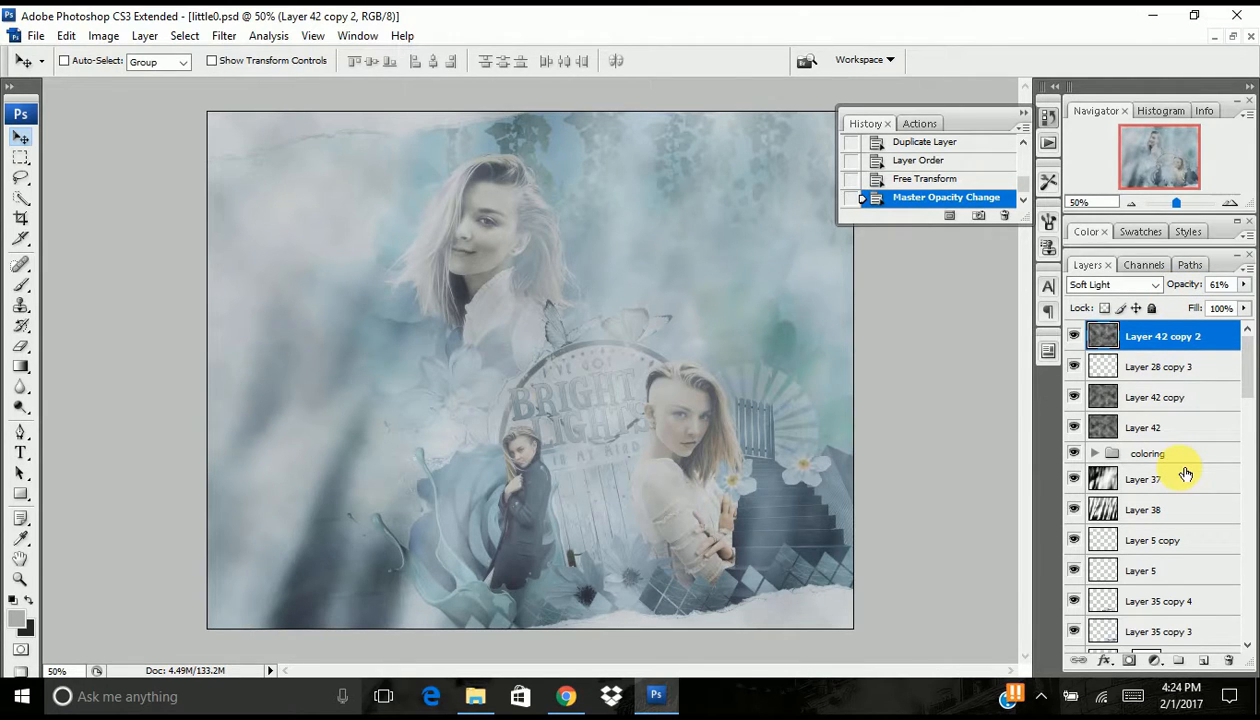
left_click(1229, 203)
left_click(1231, 203)
left_click_drag(1180, 170, 1189, 181)
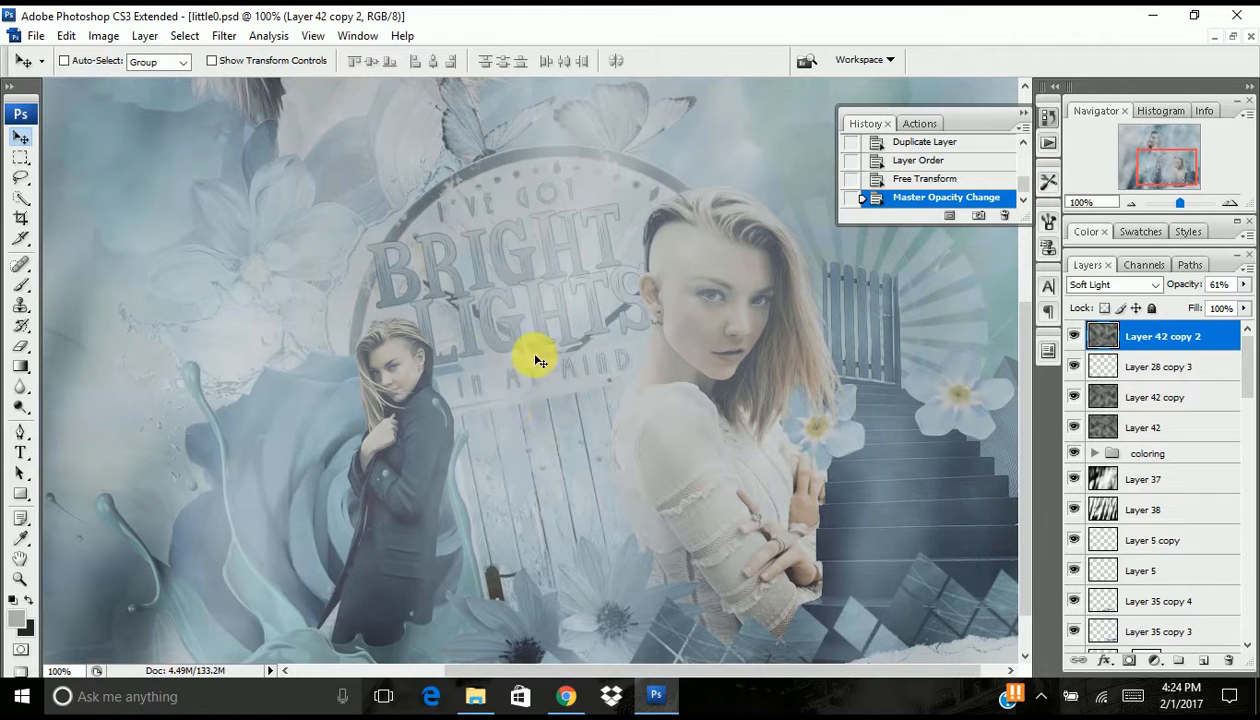
left_click(1135, 207)
left_click(1133, 204)
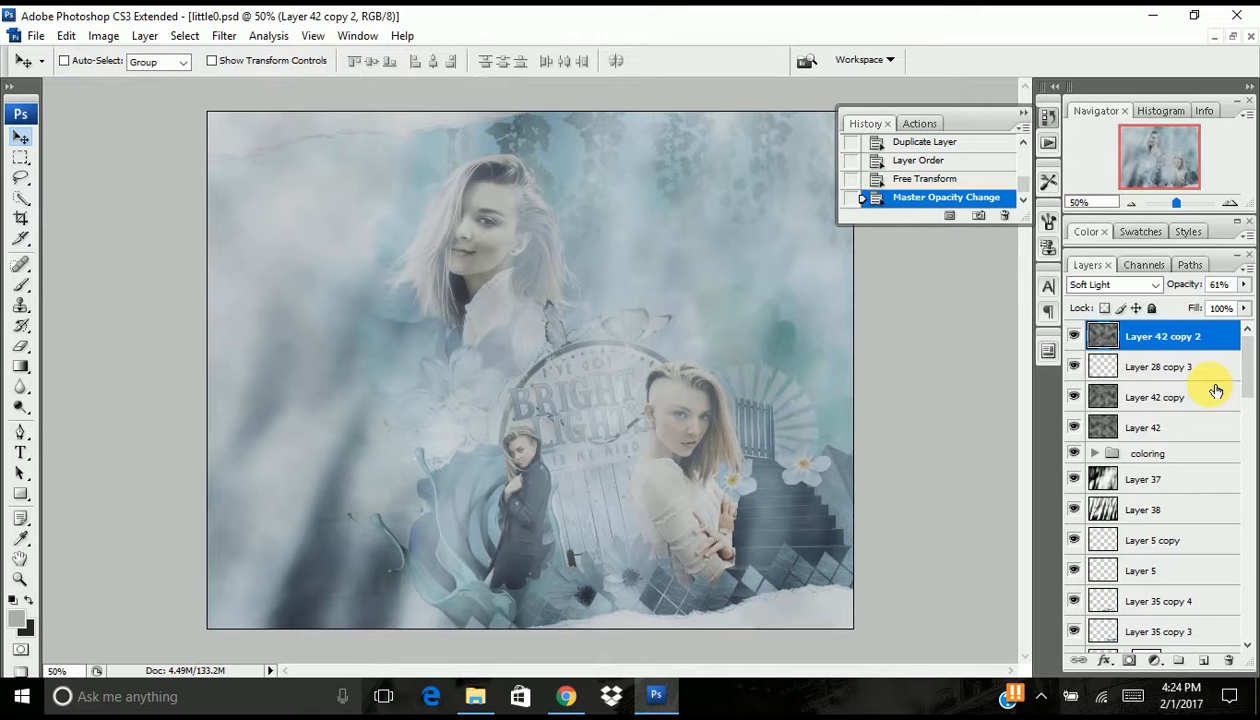
- Select every layer from the topmost clouds copy down to Layer 0 and group them
scroll(1210, 400, "down", 10)
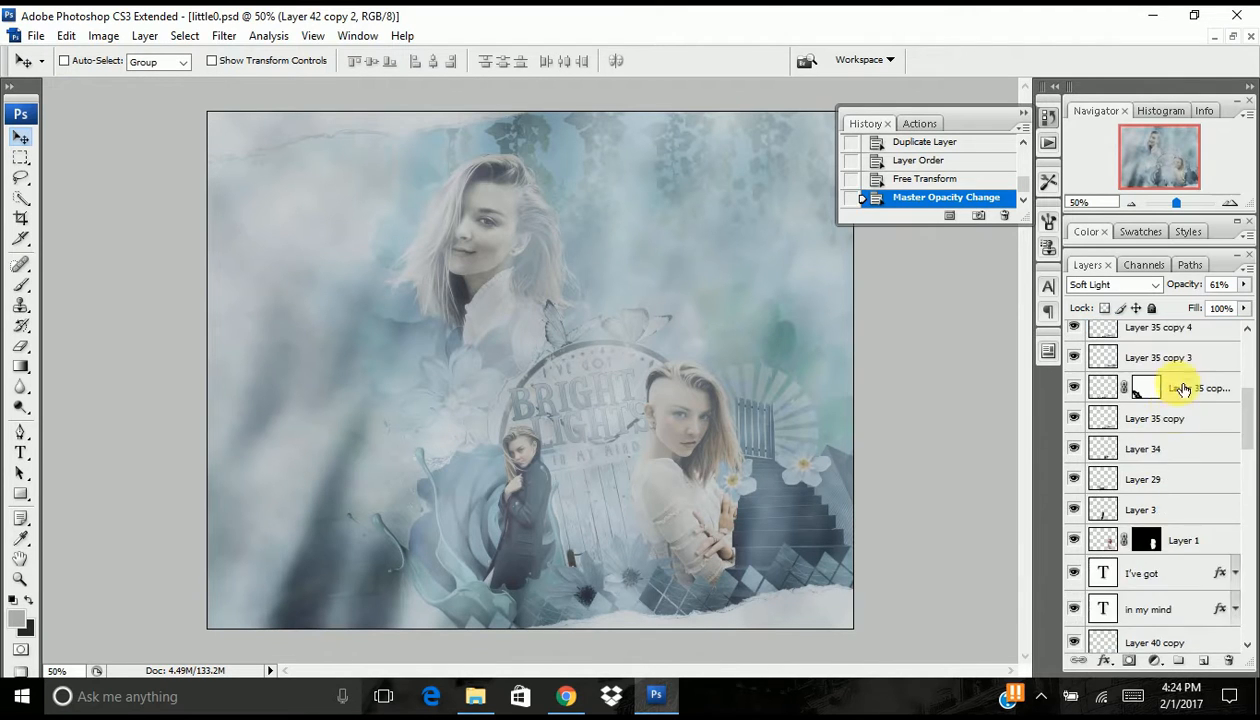
scroll(1193, 482, "down", 5)
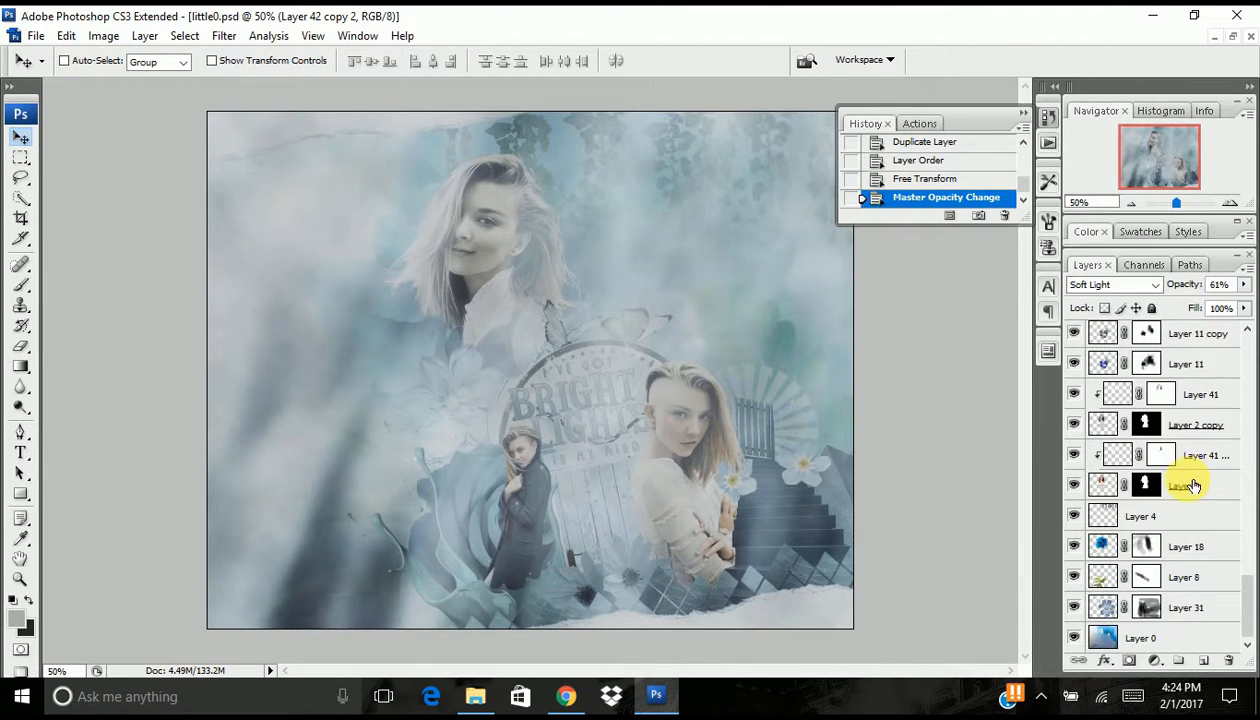
left_click(1184, 641, "shift")
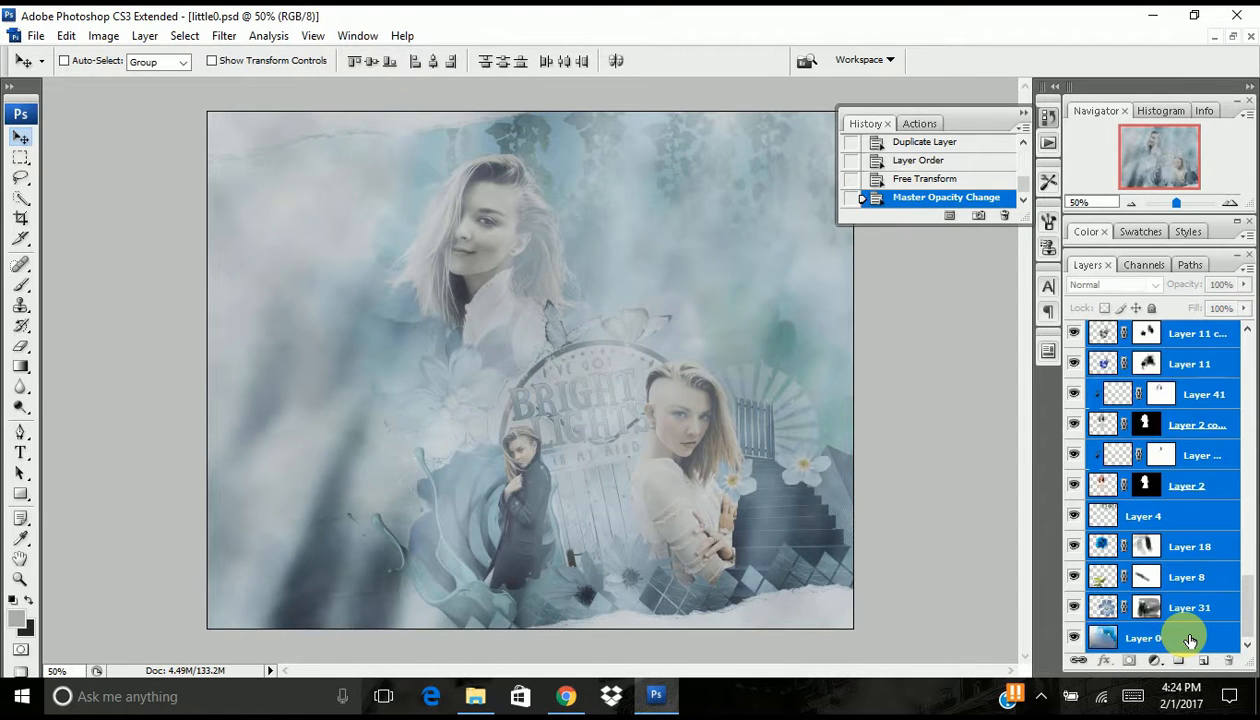
key("ctrl+g")
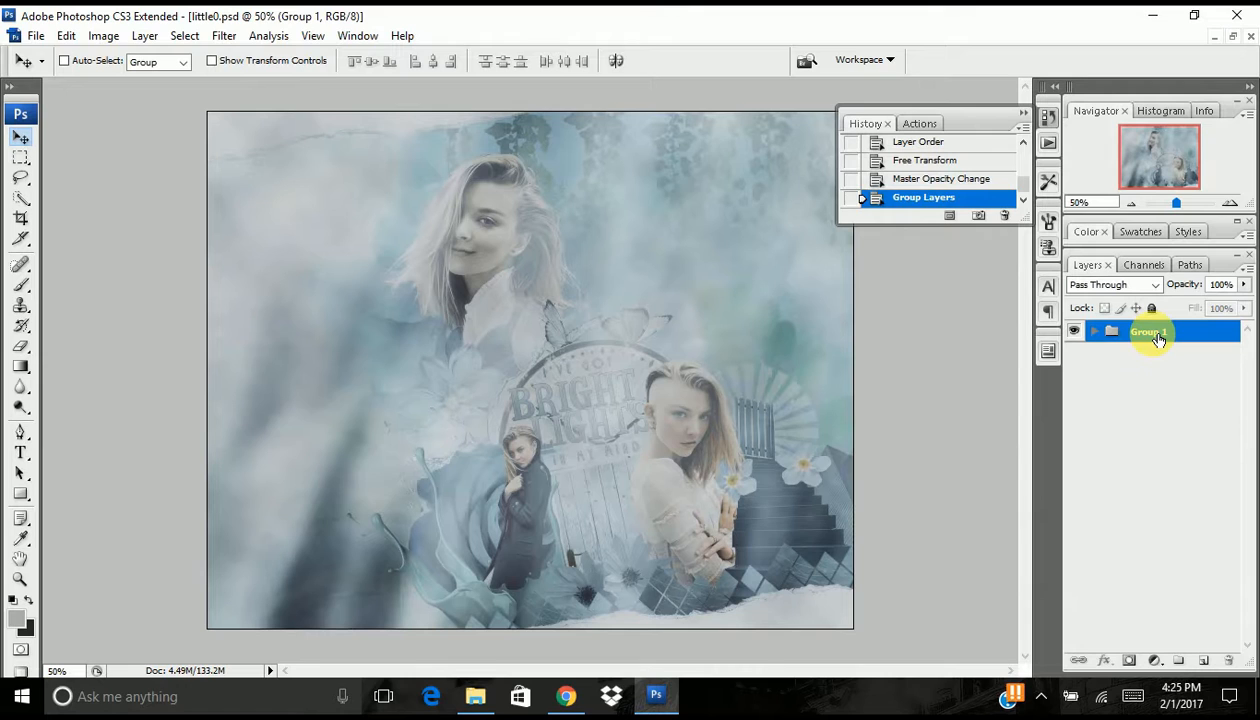
- Duplicate the group of all layers and merge the copy into a single layer
left_click_drag(1138, 335, 1210, 662)
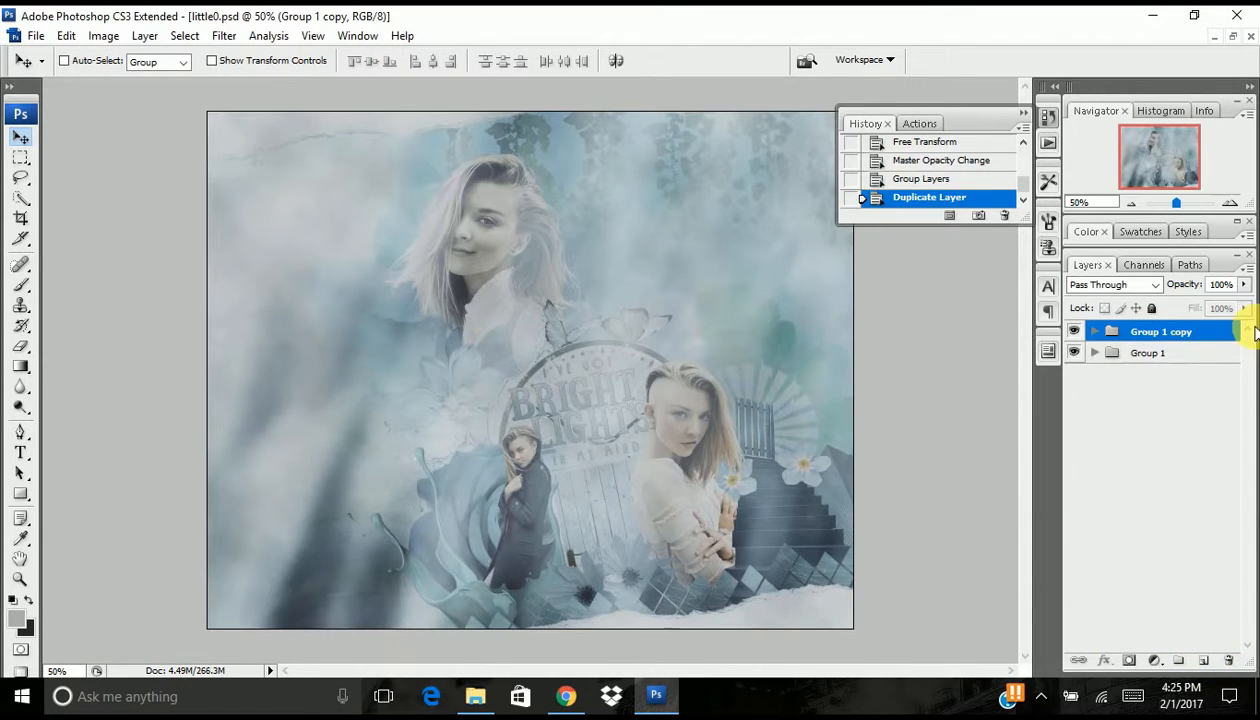
right_click(1160, 330)
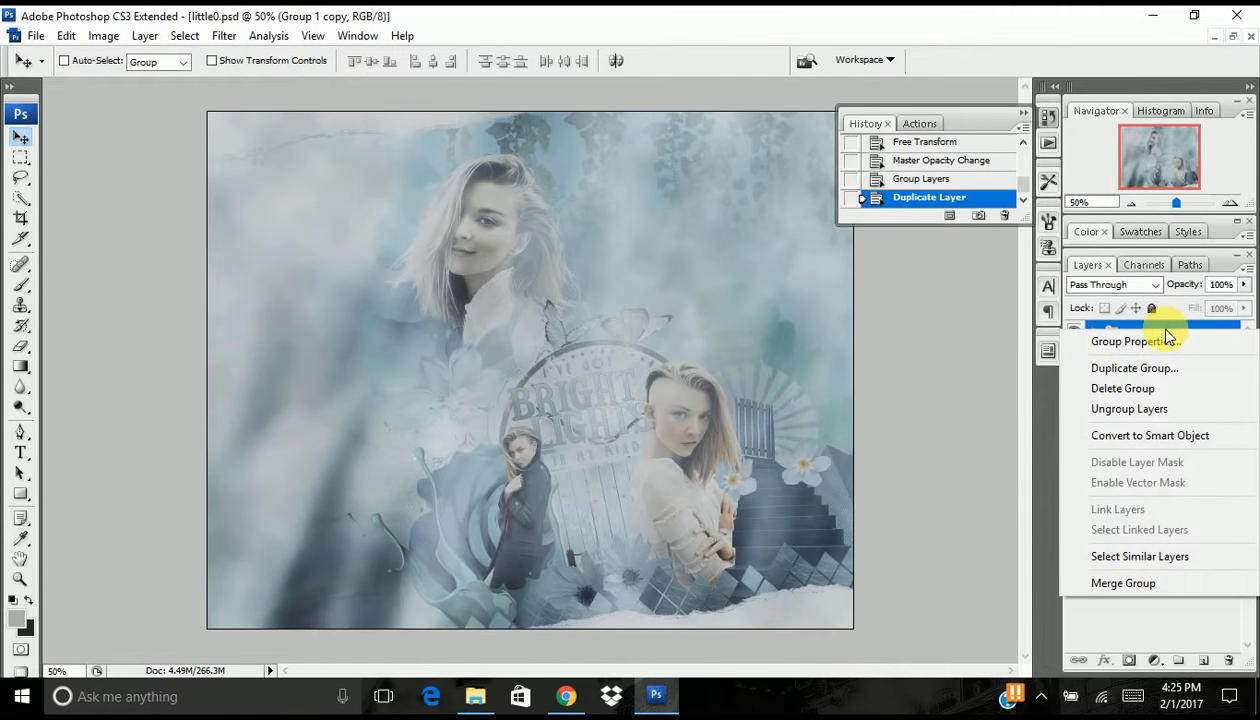
left_click(1152, 586)
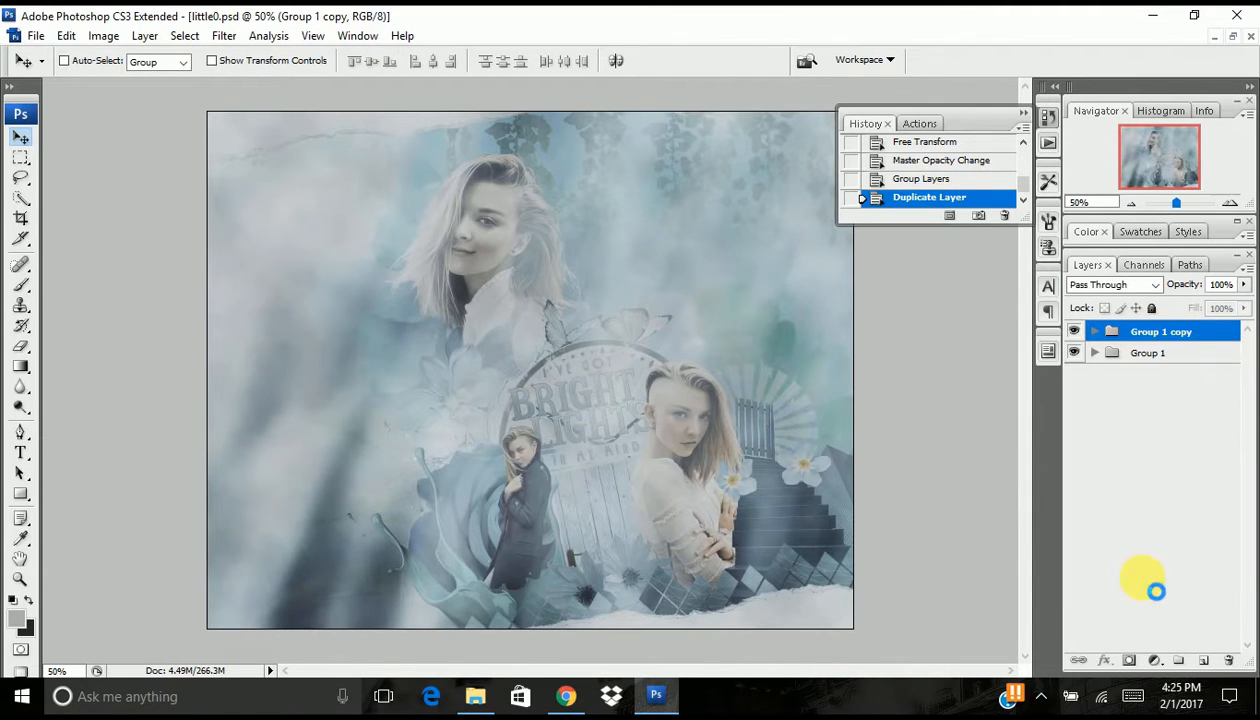
- Duplicate the merged layer, hide the new duplicate, and select the merged layer beneath it
left_click_drag(1150, 336, 1205, 661)
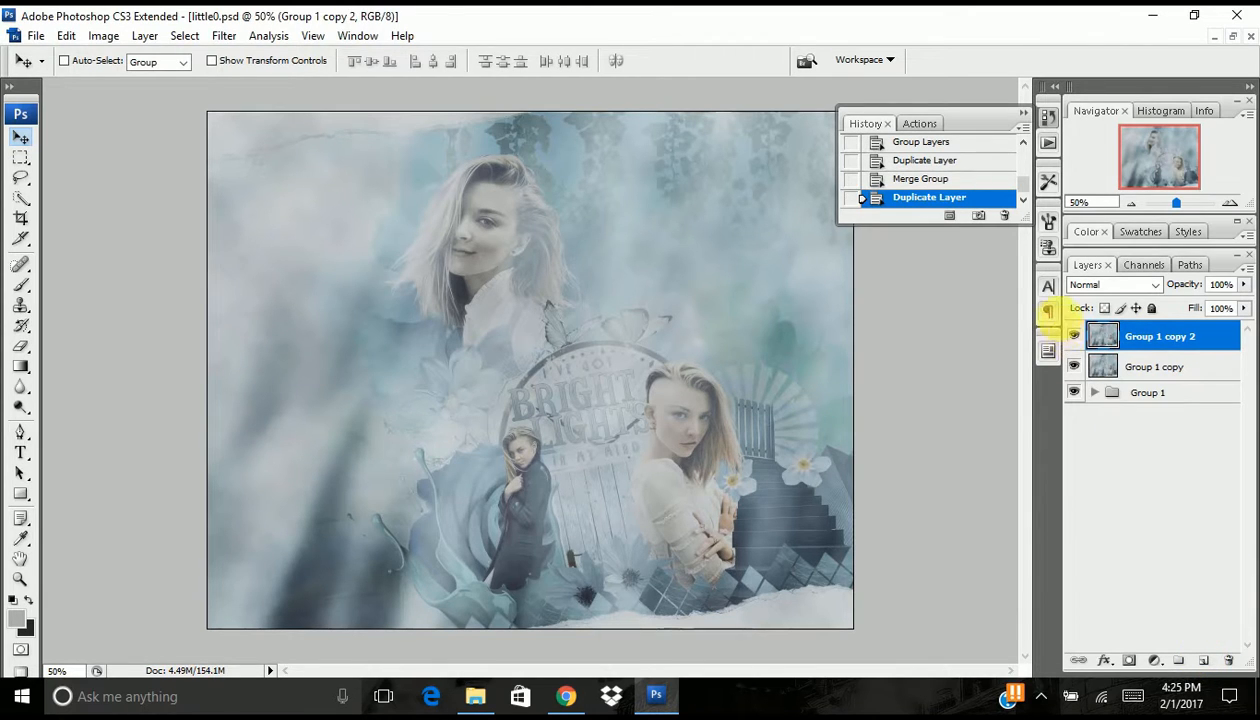
left_click(1073, 336)
left_click(1133, 367)
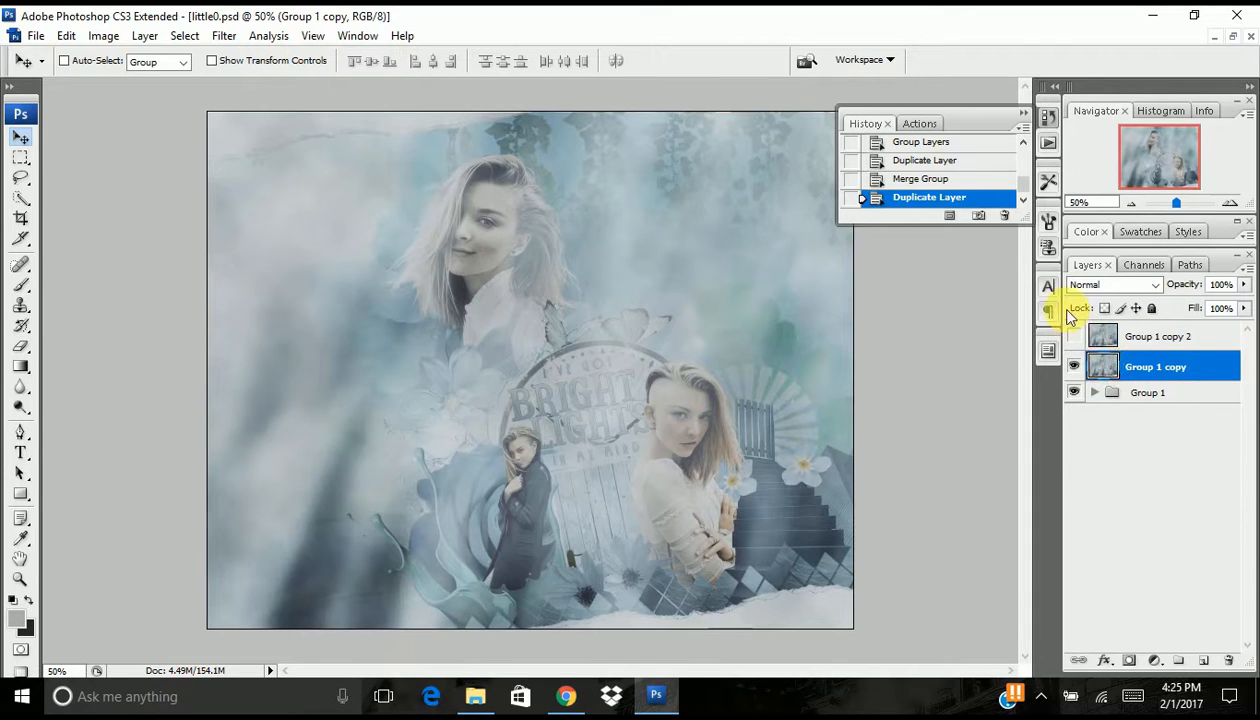
- Apply the High Pass filter with a radius of 1.0 pixels to the lower merged layer and inspect its edges at 100% zoom
left_click(225, 36)
mouse_move(199, 420)
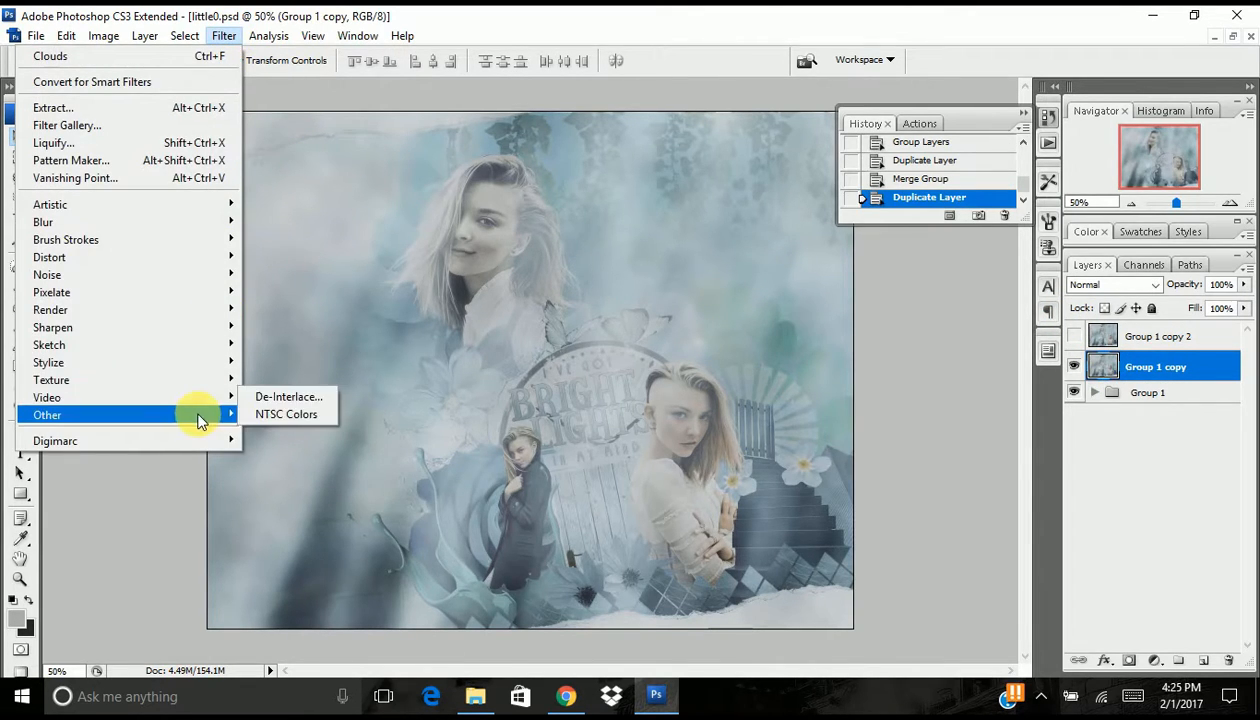
left_click(263, 430)
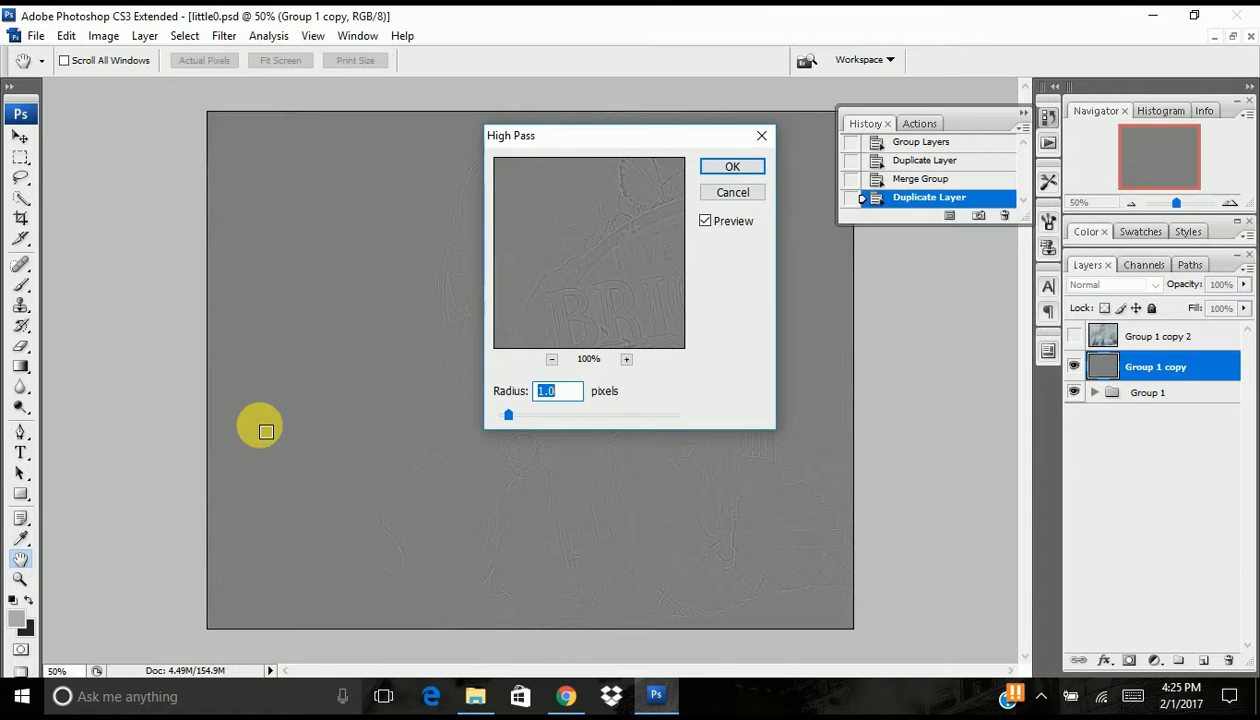
key("Return")
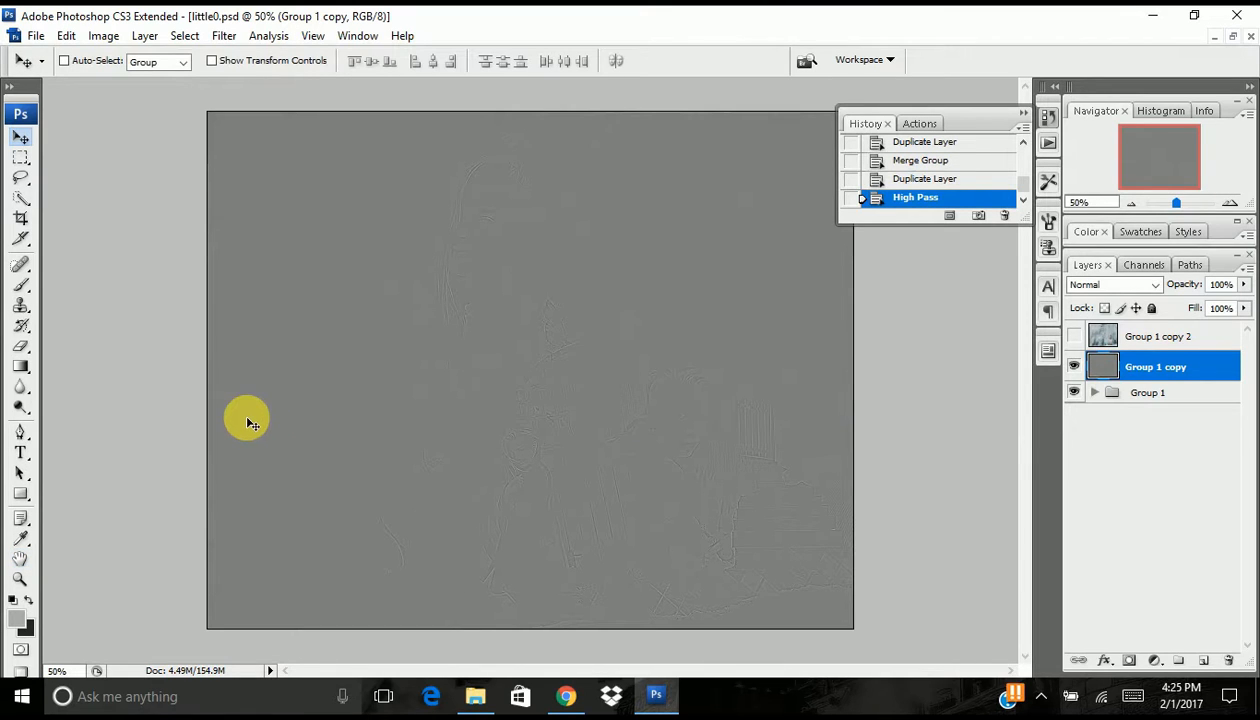
left_click(1232, 203)
left_click(1232, 203)
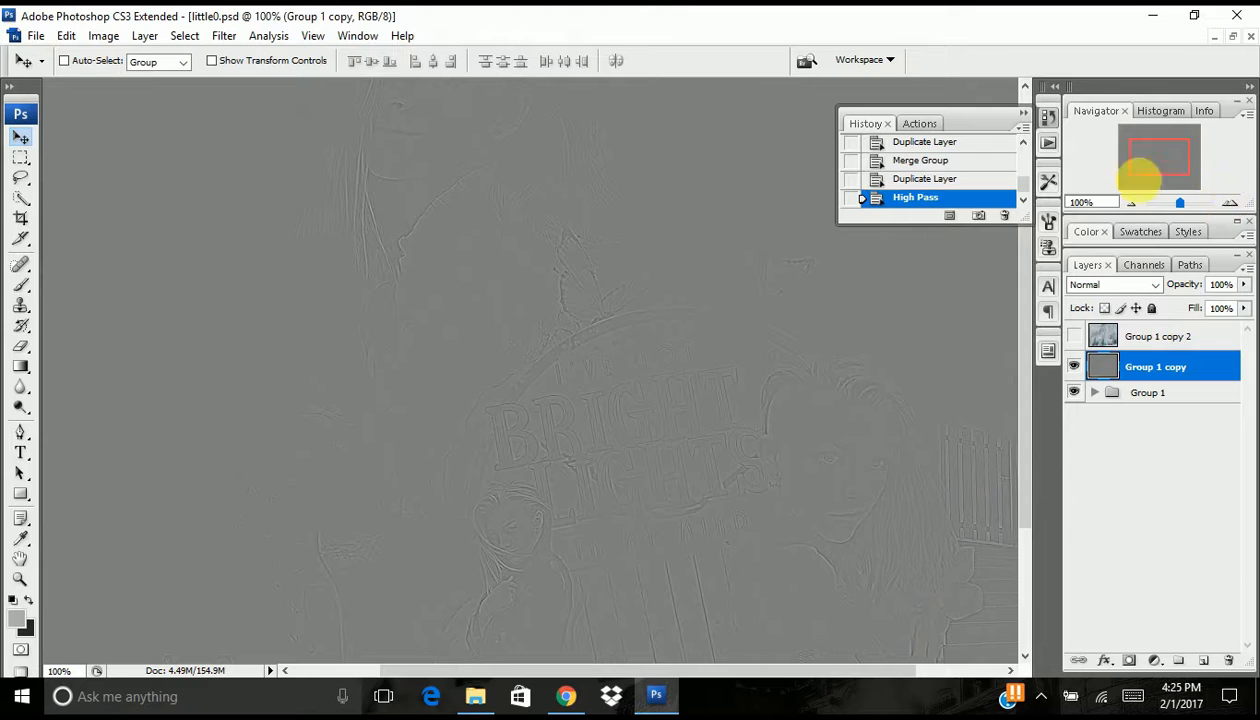
left_click(1124, 204)
left_click(1124, 204)
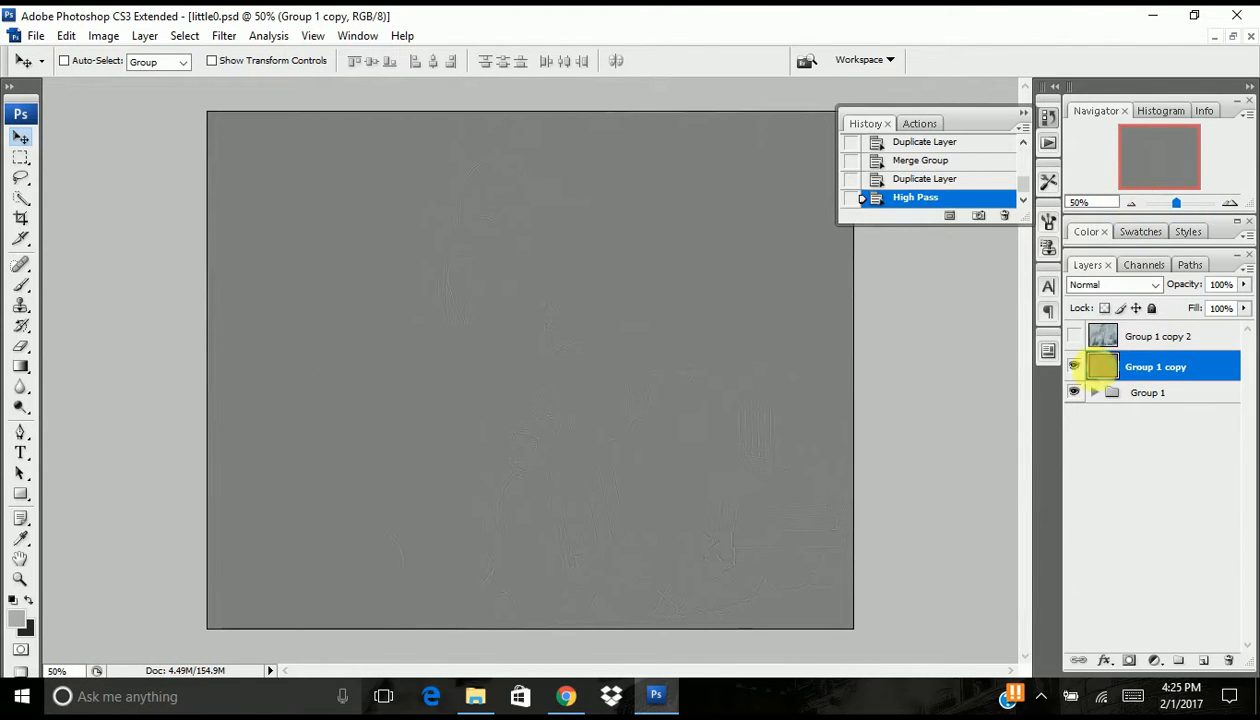
- Set the High Pass layer to Soft Light and compare the artwork with and without it
left_click(1110, 287)
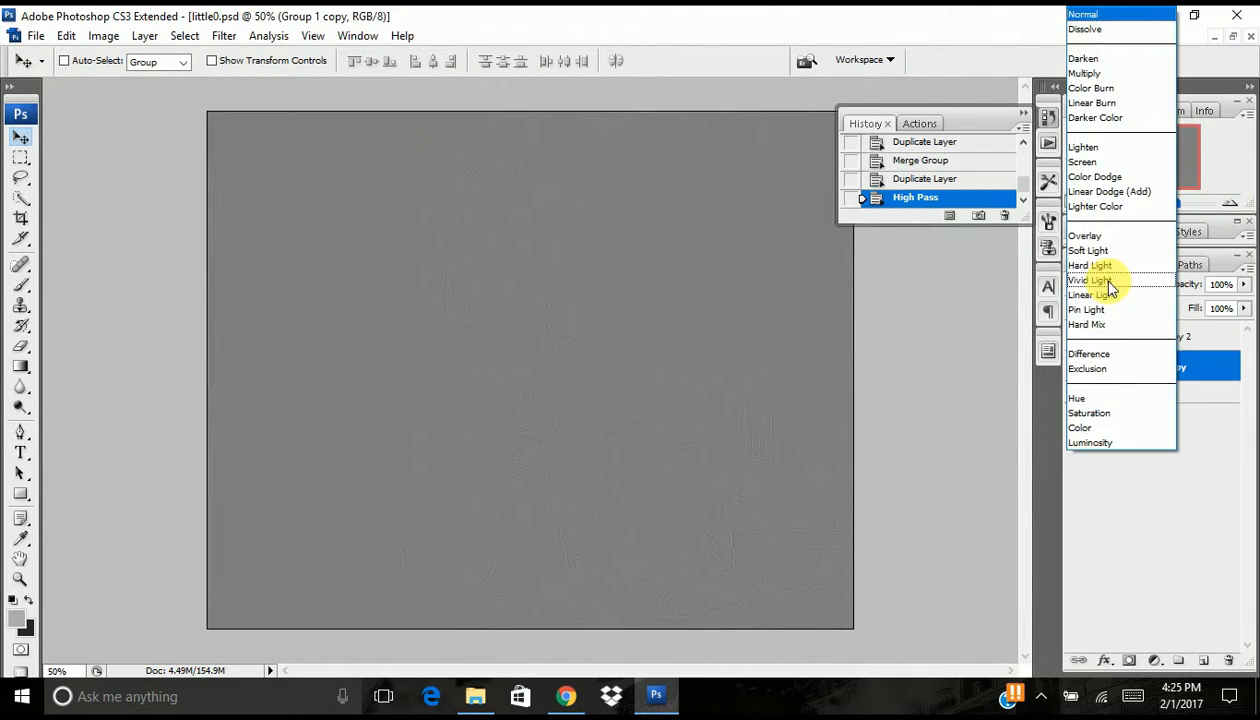
left_click(1112, 251)
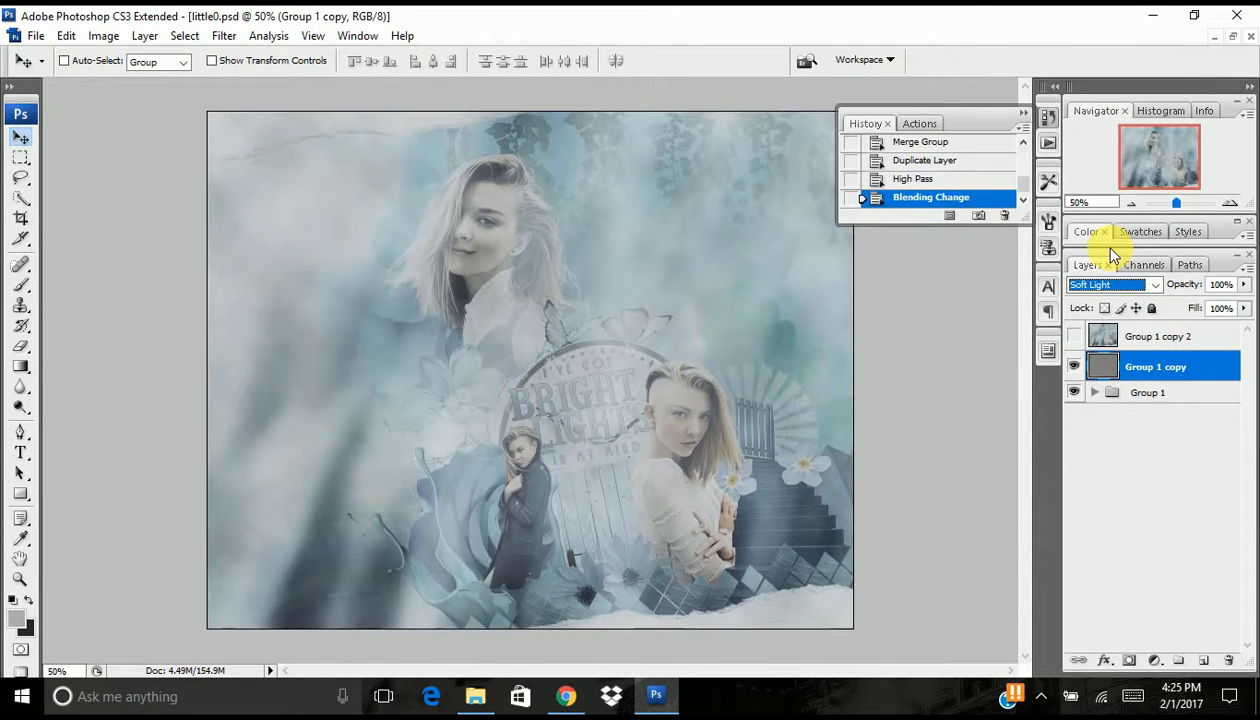
left_click(1080, 367)
left_click(1080, 367)
left_click(1083, 371)
left_click(1083, 371)
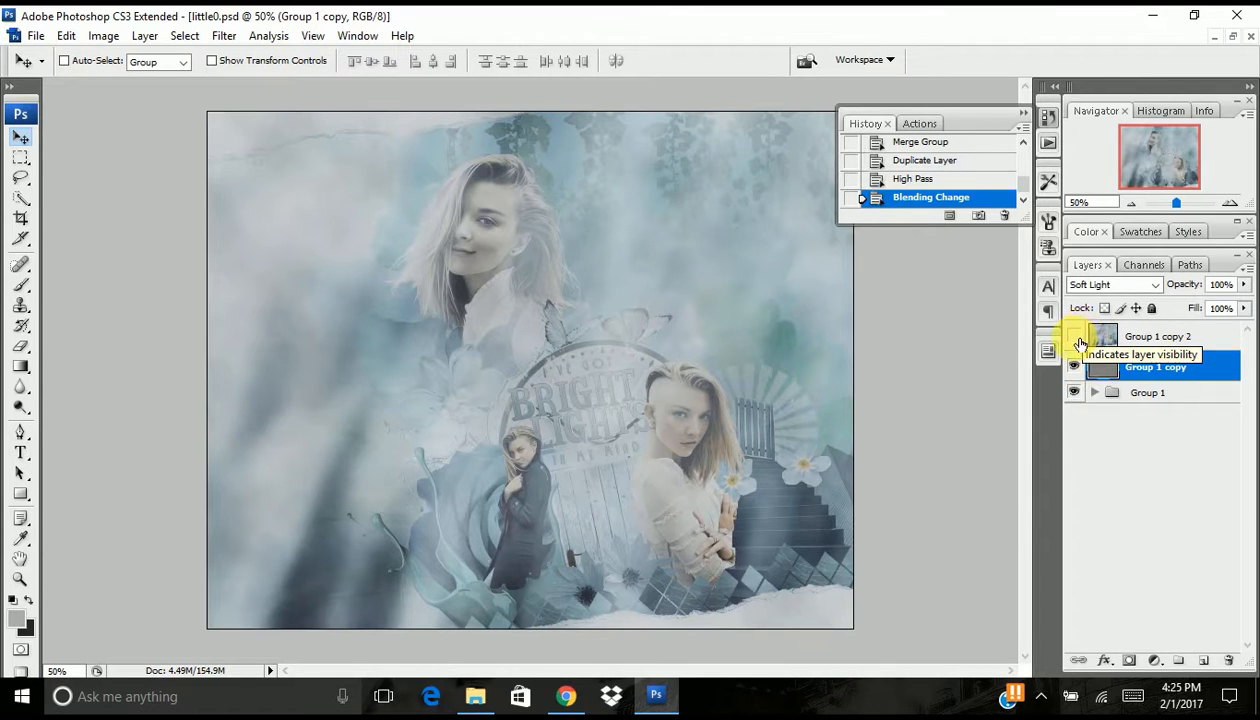
- Show the hidden merged copy above the High Pass layer and set its opacity to 50%
left_click(1075, 337)
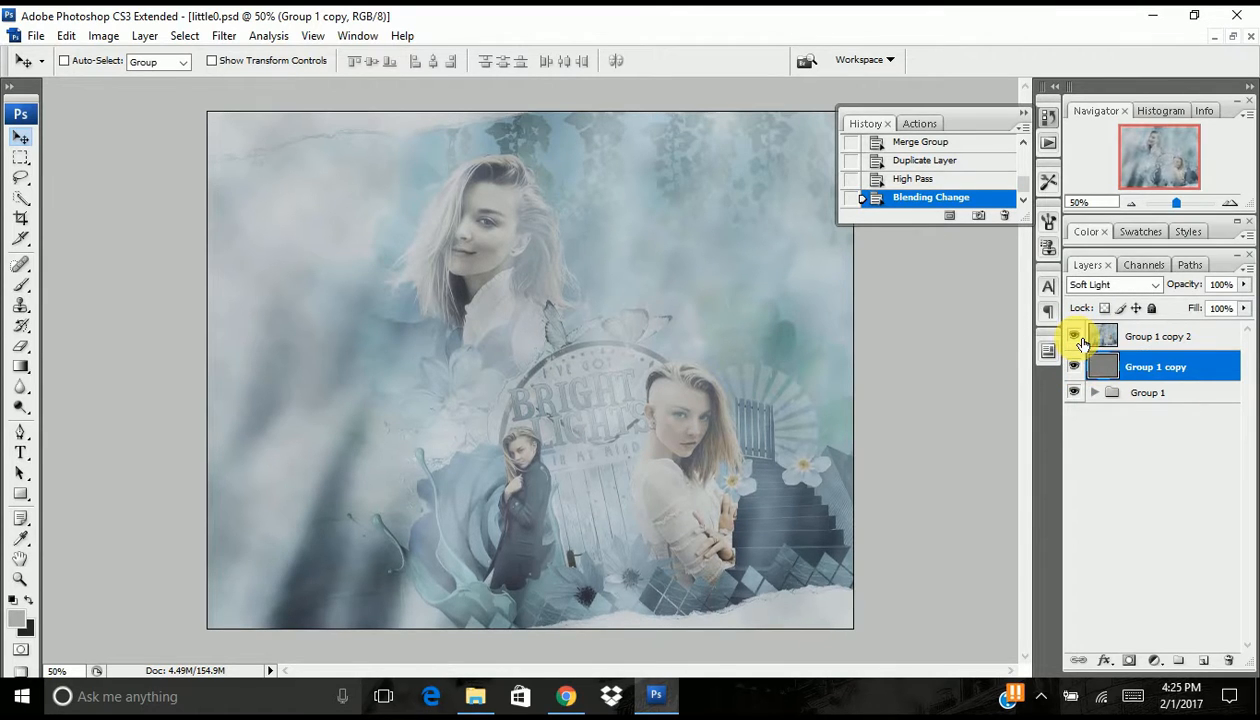
left_click(1156, 337)
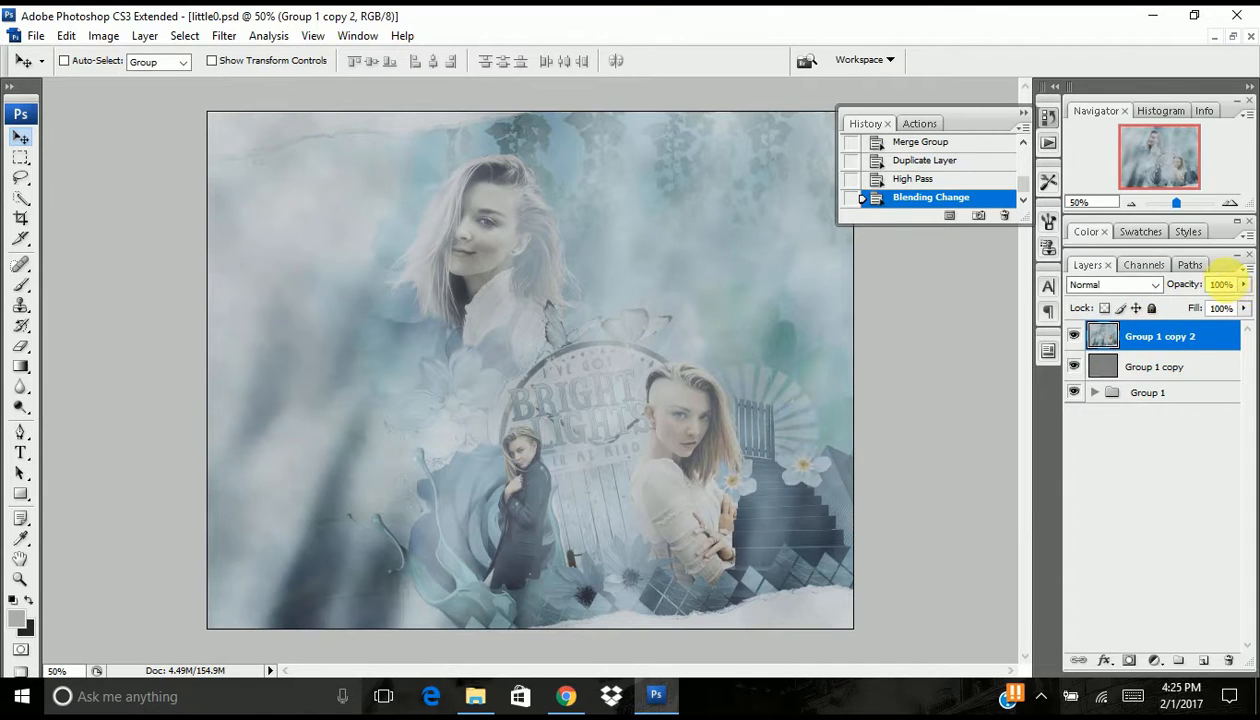
left_click_drag(1205, 292, 1154, 292)
left_click(1152, 290)
left_click(1191, 291)
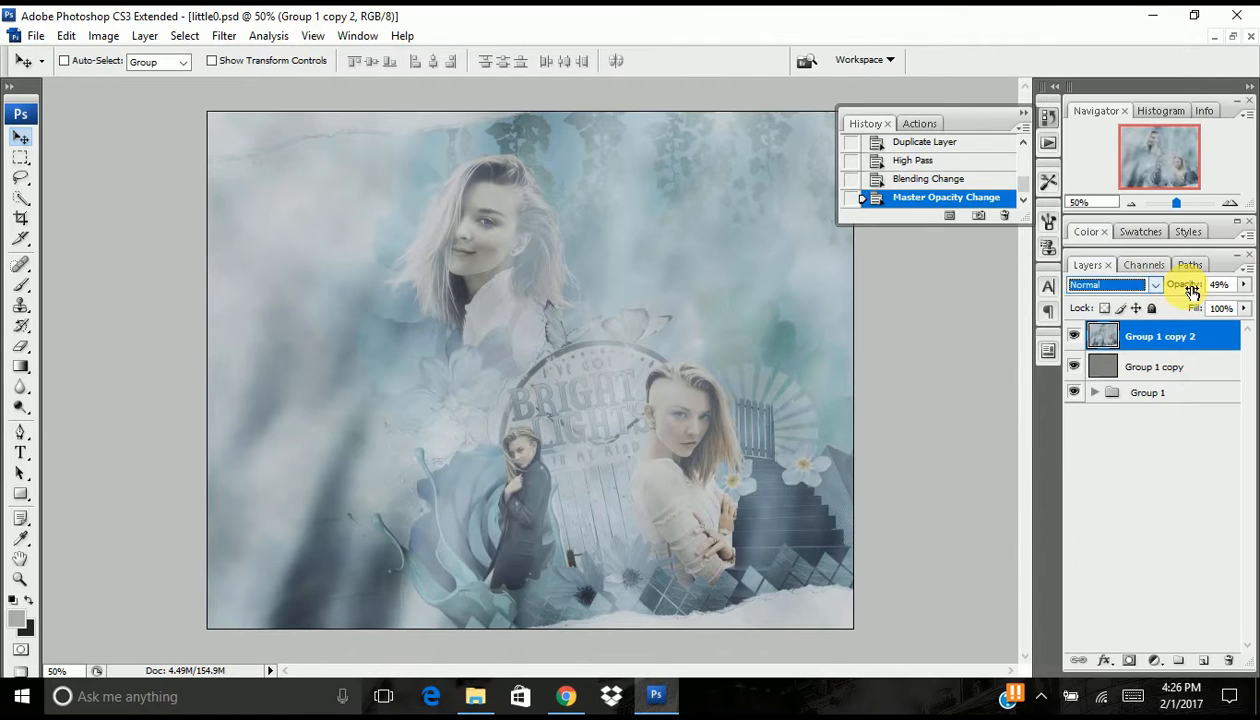
left_click_drag(1191, 290, 1193, 290)
left_click(334, 28)
- Apply Smart Sharpen to the topmost merged copy with amount 160%, radius 0.3 pixels and Gaussian Blur removal, and inspect it at 100% zoom
left_click(1147, 333)
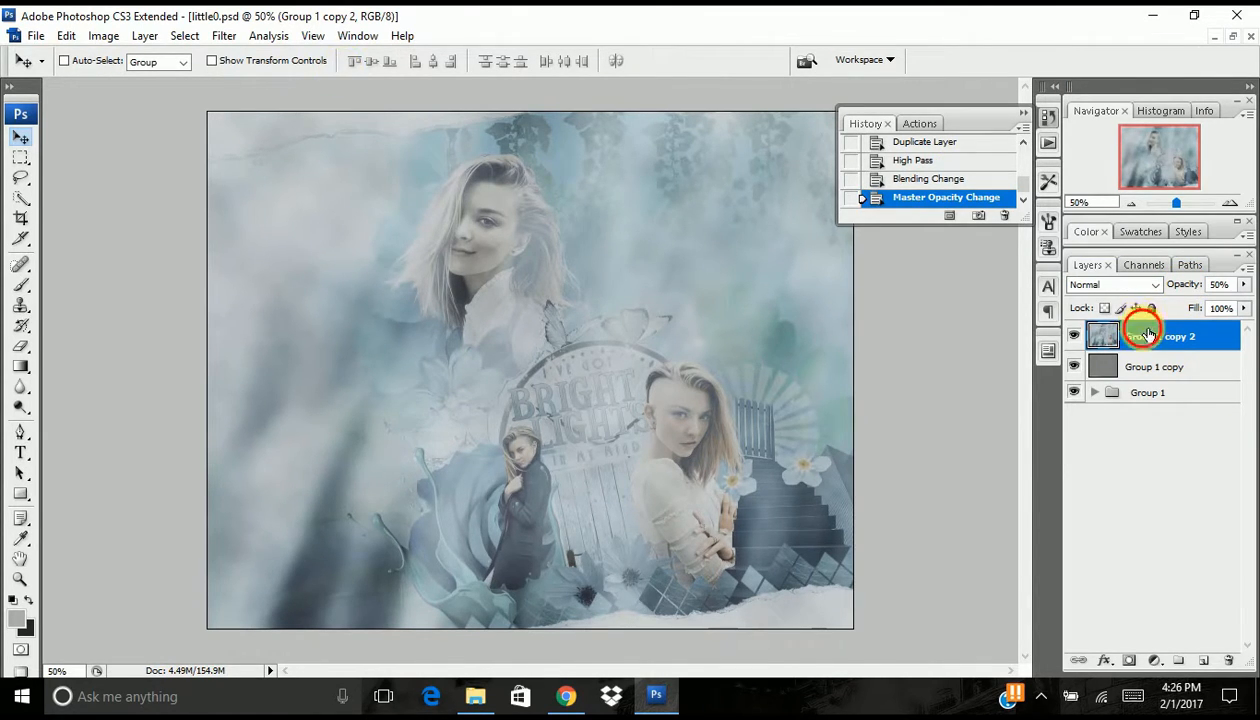
left_click(222, 36)
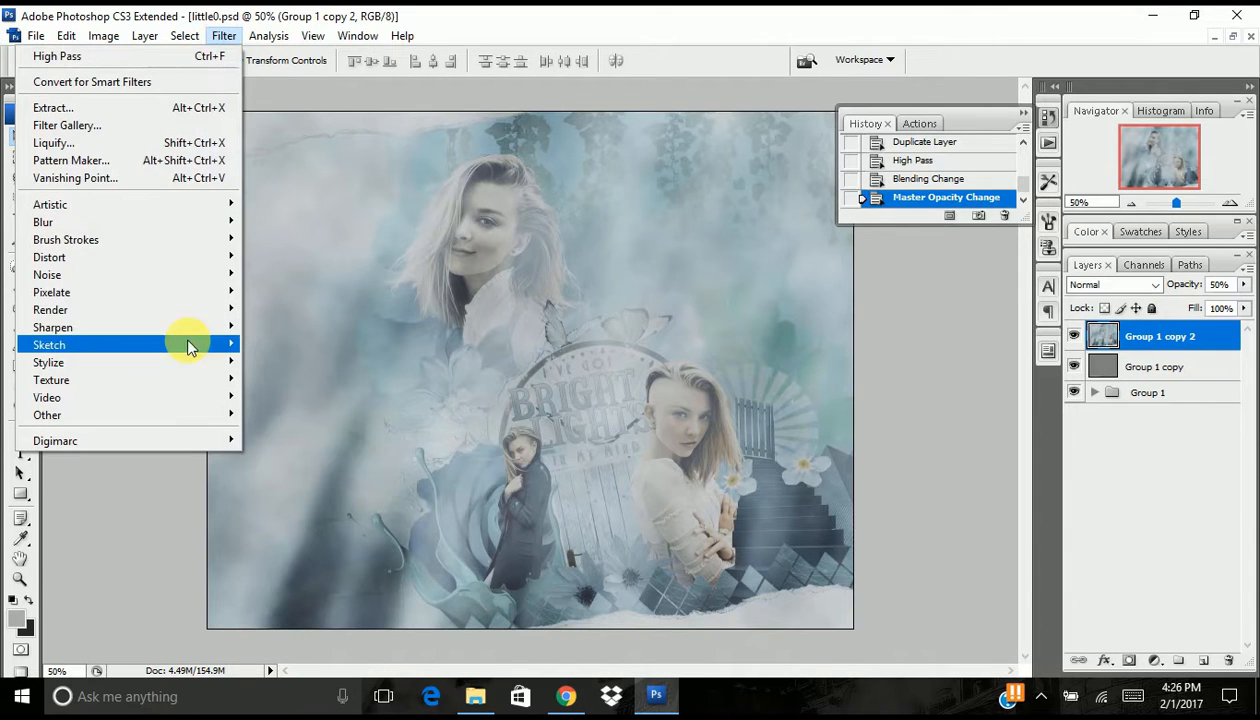
mouse_move(184, 328)
left_click(262, 376)
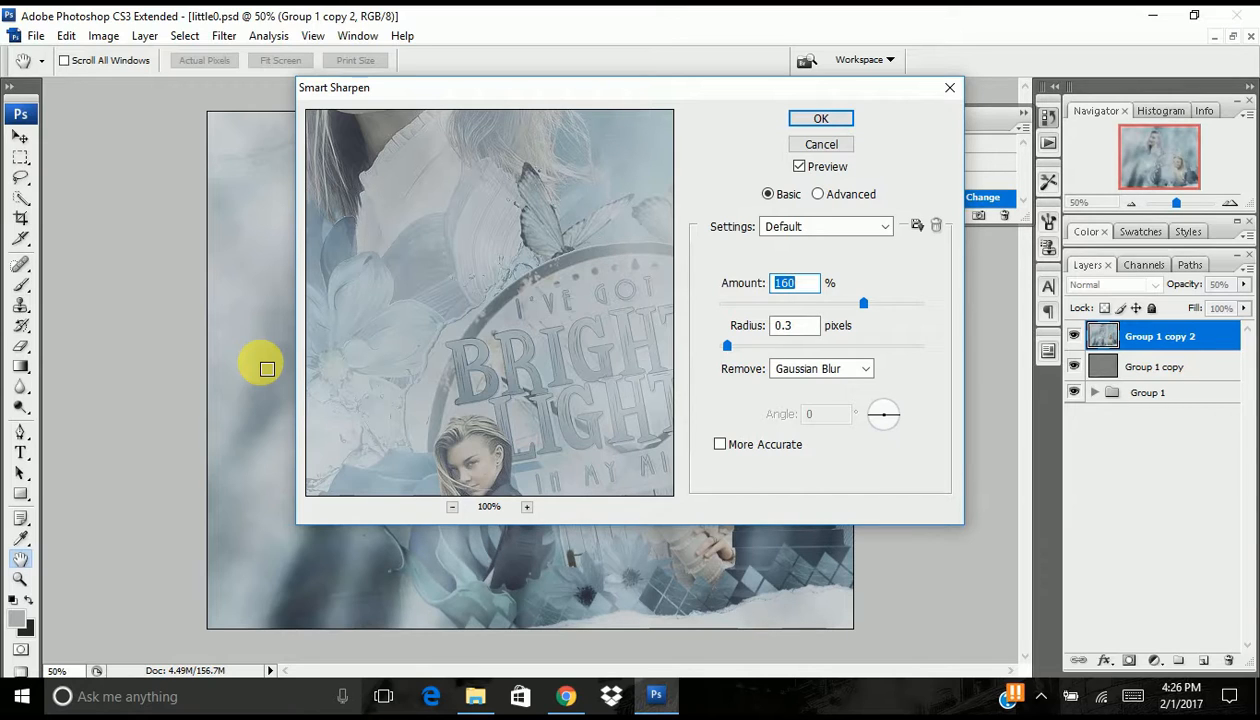
key("Return")
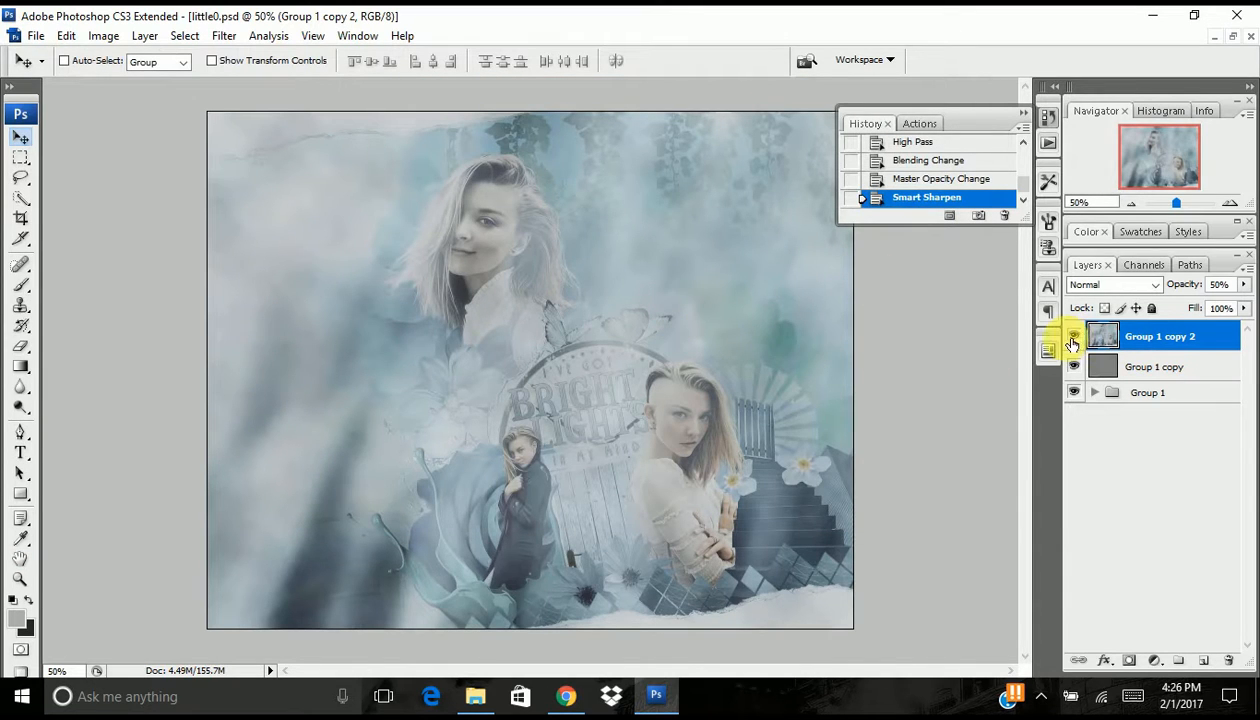
left_click(1230, 203)
left_click_drag(1160, 152, 1150, 132)
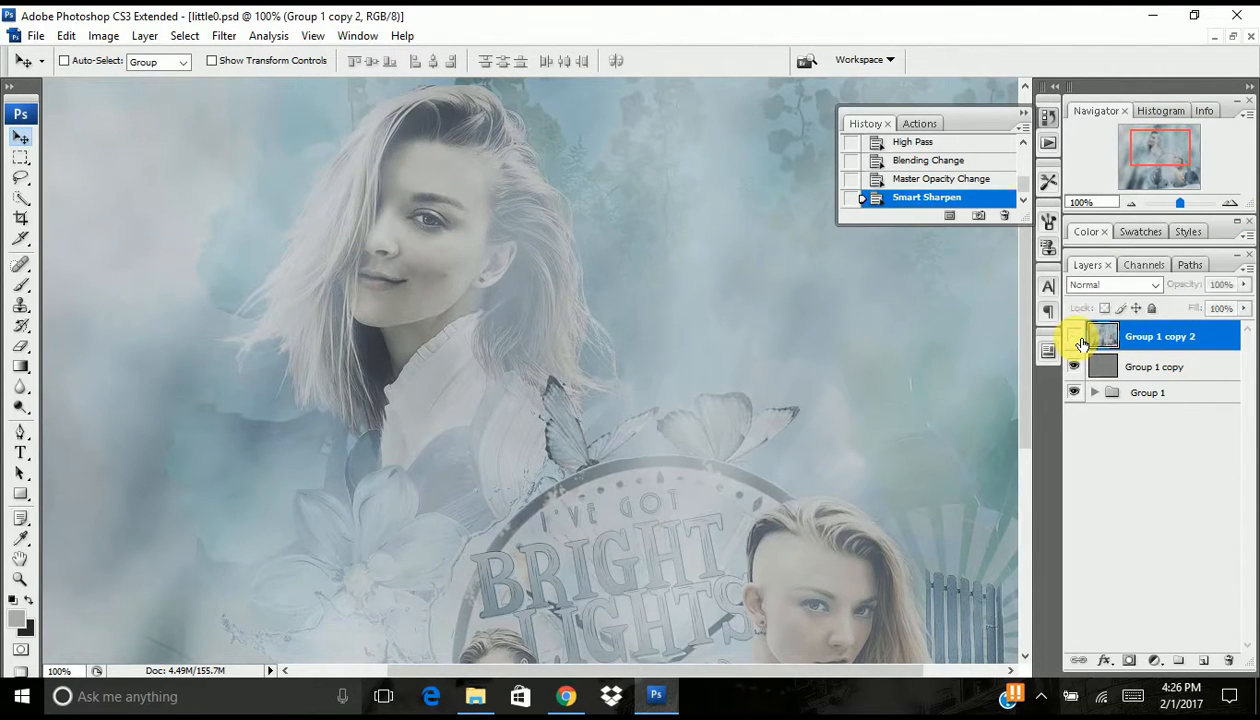
left_click(1134, 204)
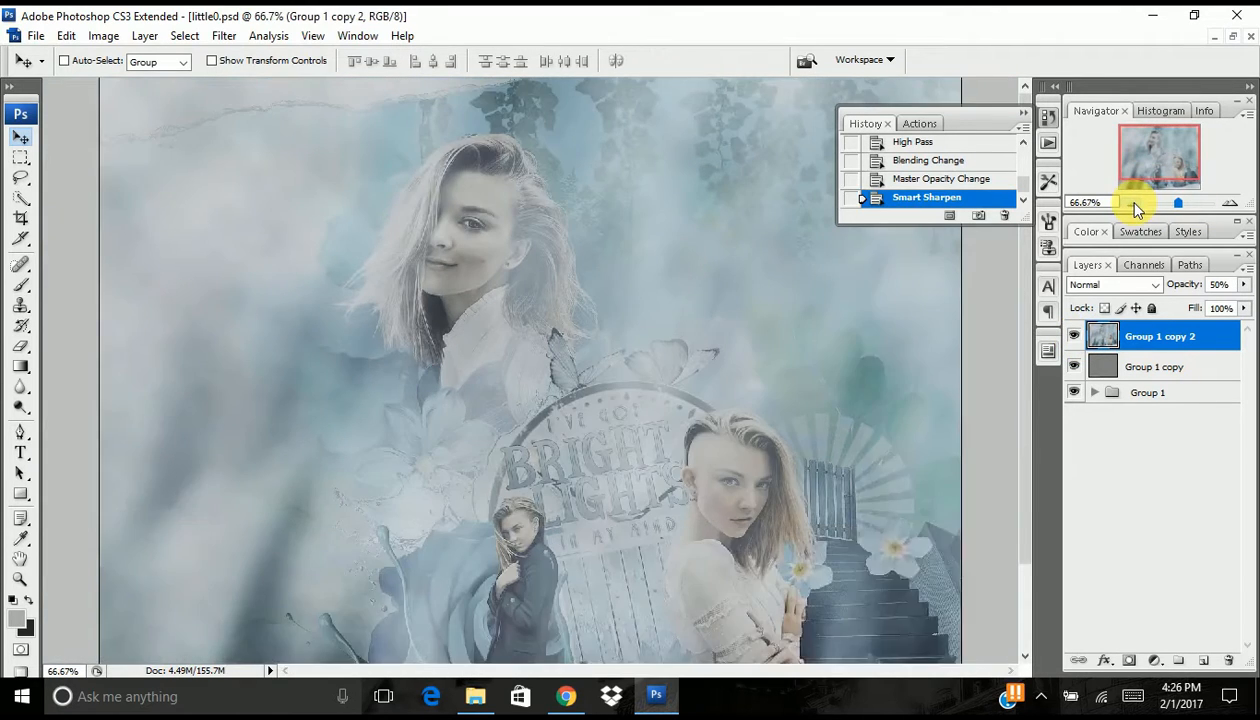
left_click(1134, 204)
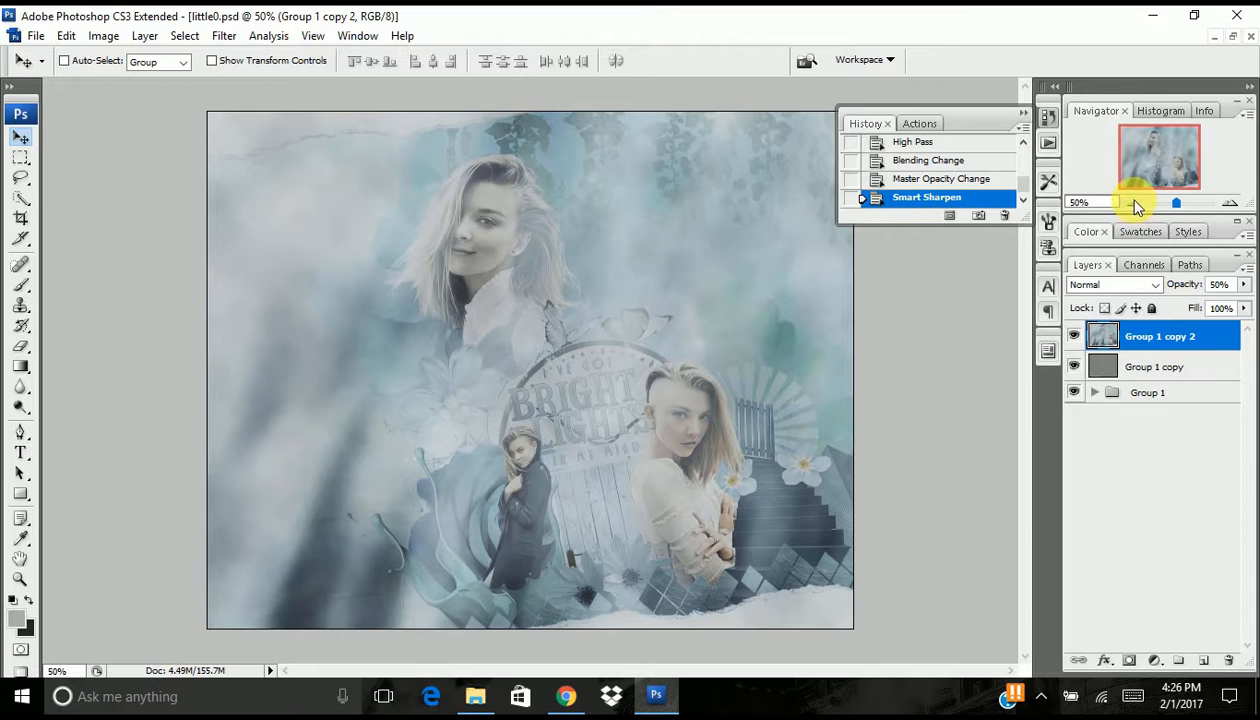
- Duplicate the sharpened copy, the High Pass layer and Group 1 together, and merge the duplicates into one layer
left_click(1156, 393, "shift")
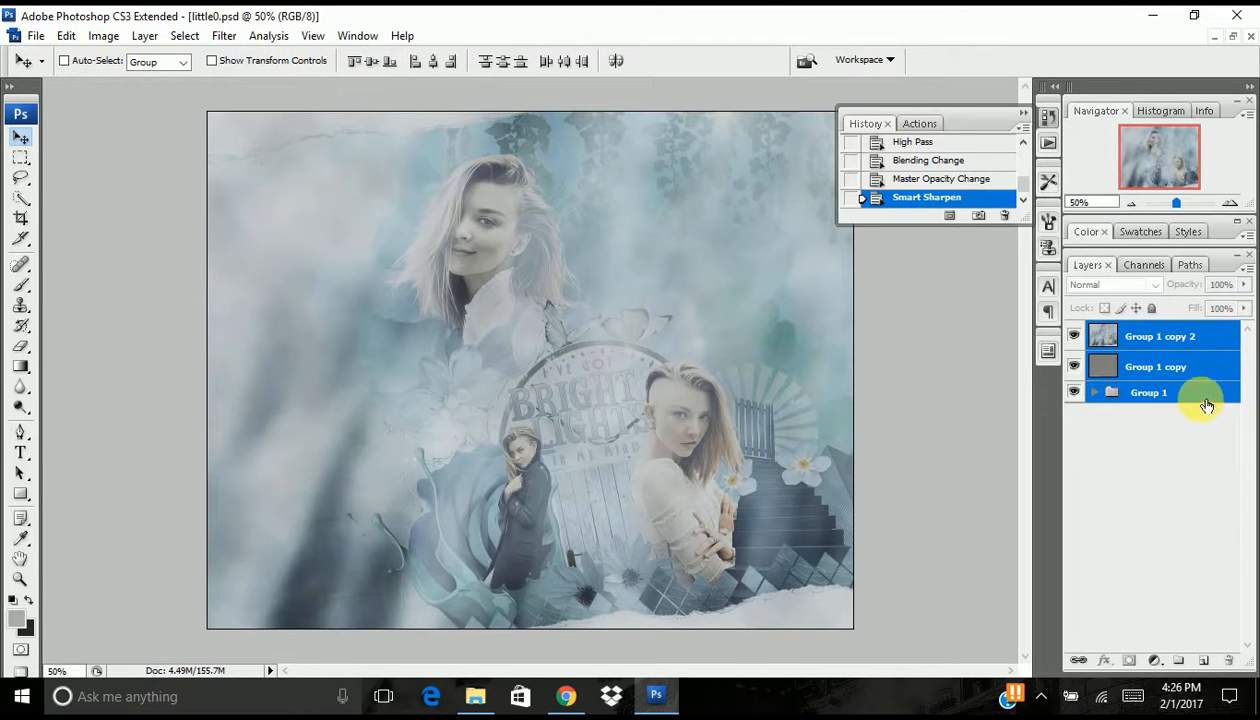
left_click_drag(1204, 368, 1204, 660)
right_click(1157, 343)
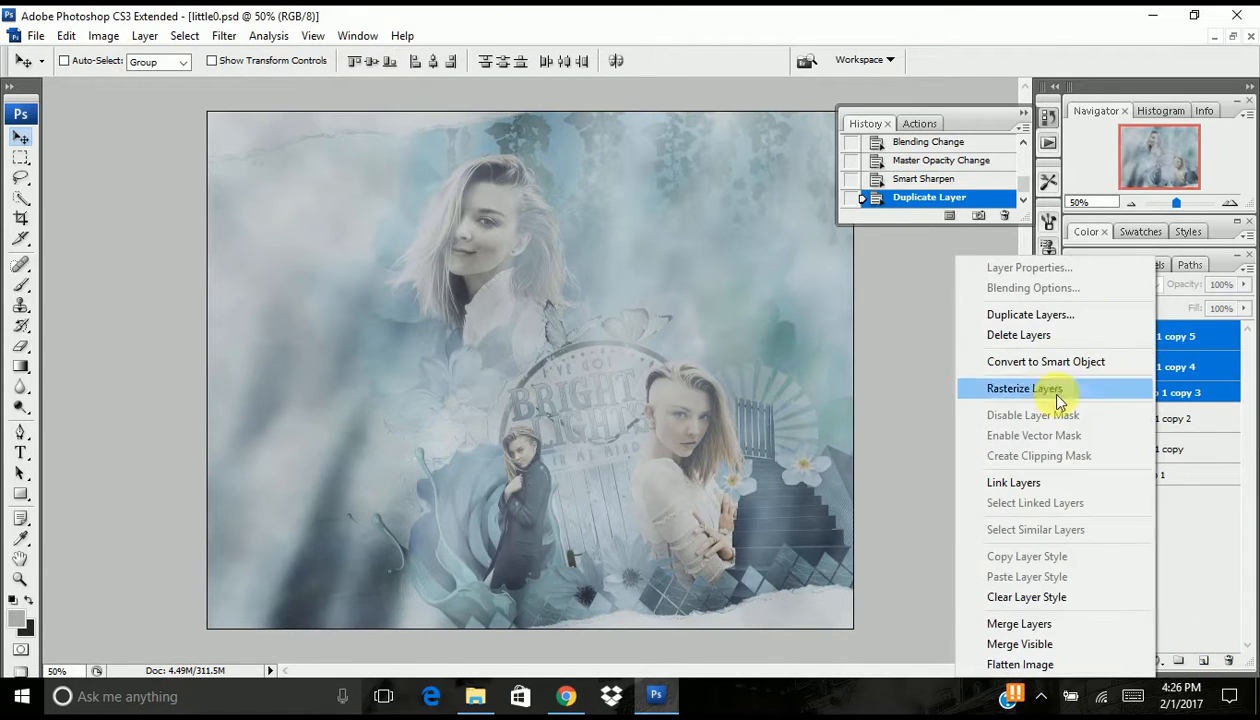
left_click(1034, 633)
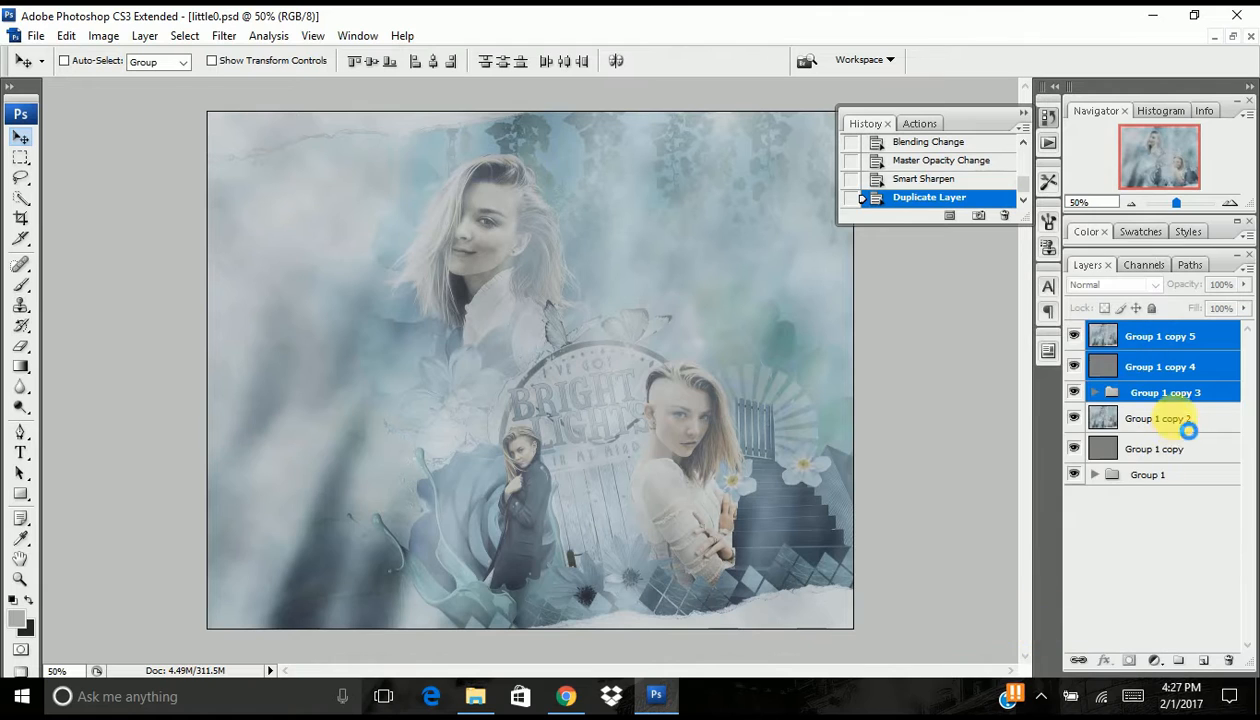
- Duplicate the newly merged layer, hide this duplicate, and select the merged layer beneath it
left_click_drag(1153, 337, 1204, 652)
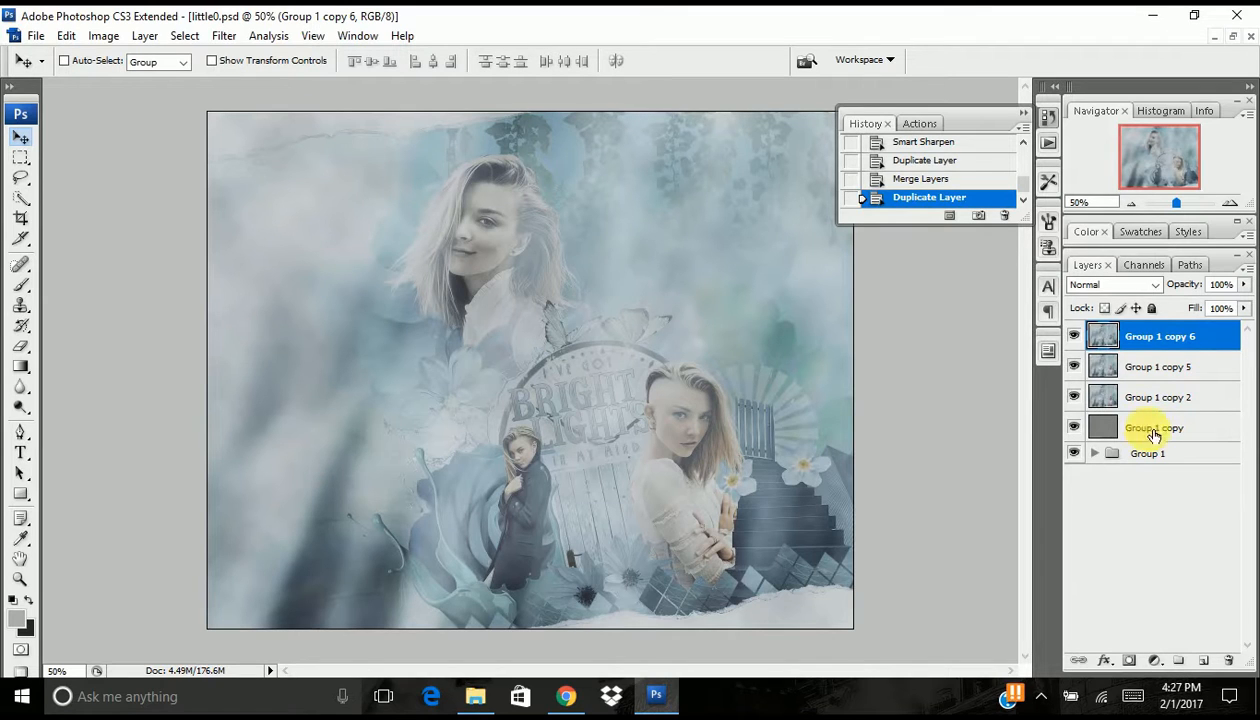
left_click(1075, 337)
left_click(1163, 368)
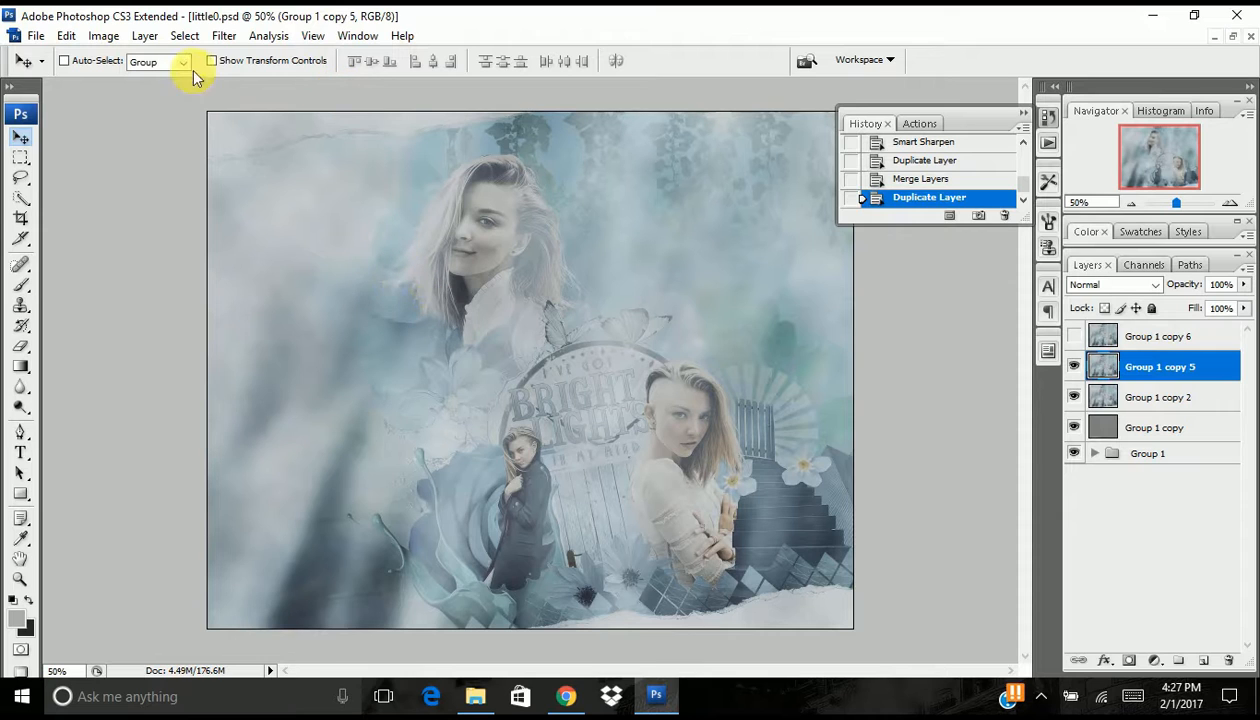
- Apply a Gaussian Blur with a radius of 1.7 pixels to the selected merged layer
left_click(224, 37)
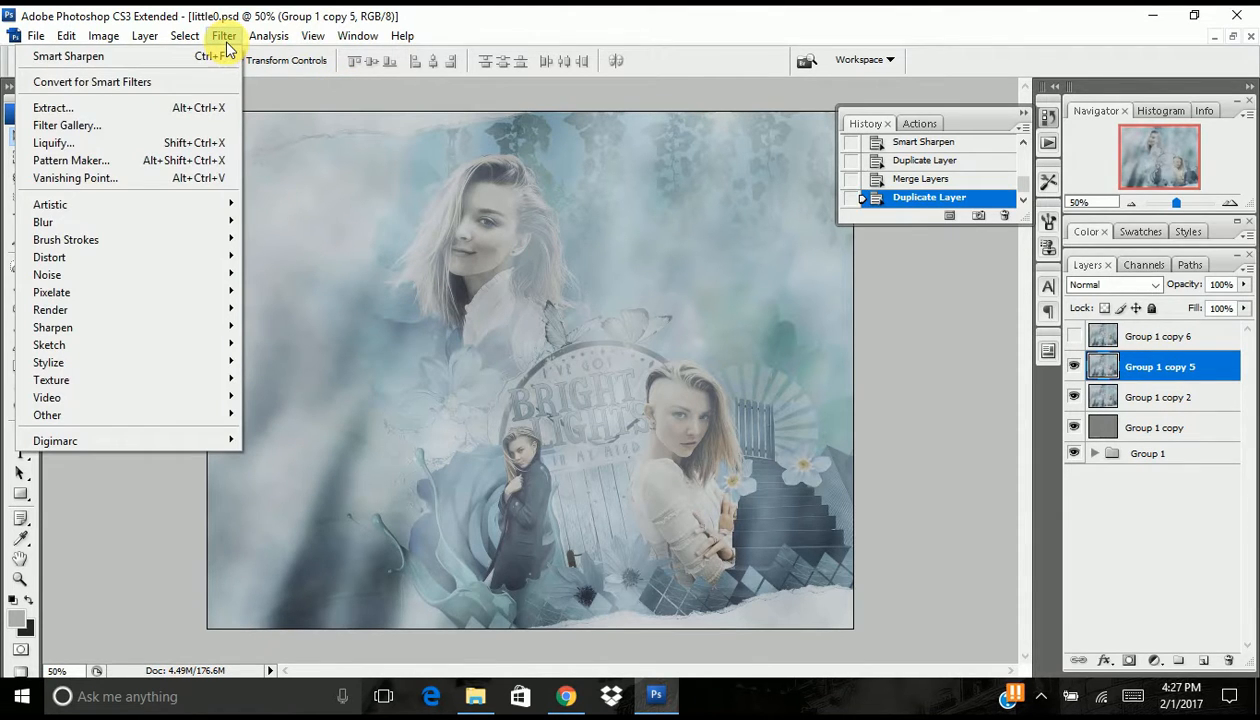
mouse_move(211, 221)
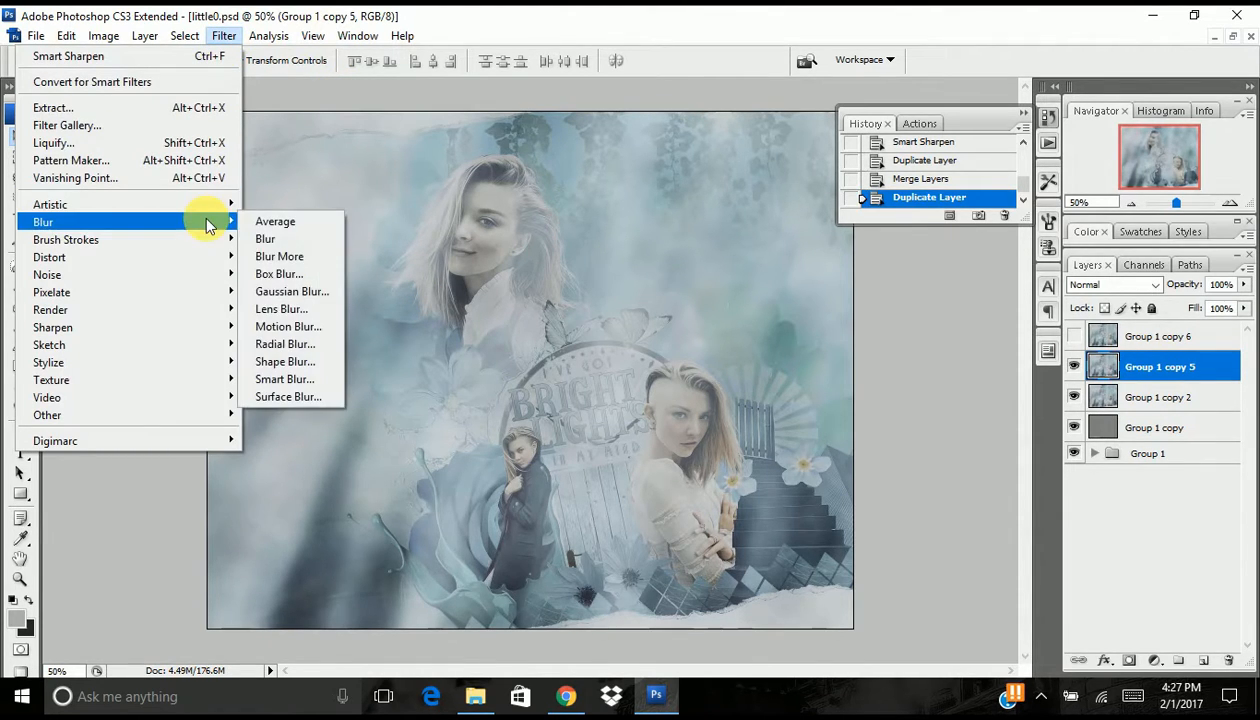
left_click(316, 292)
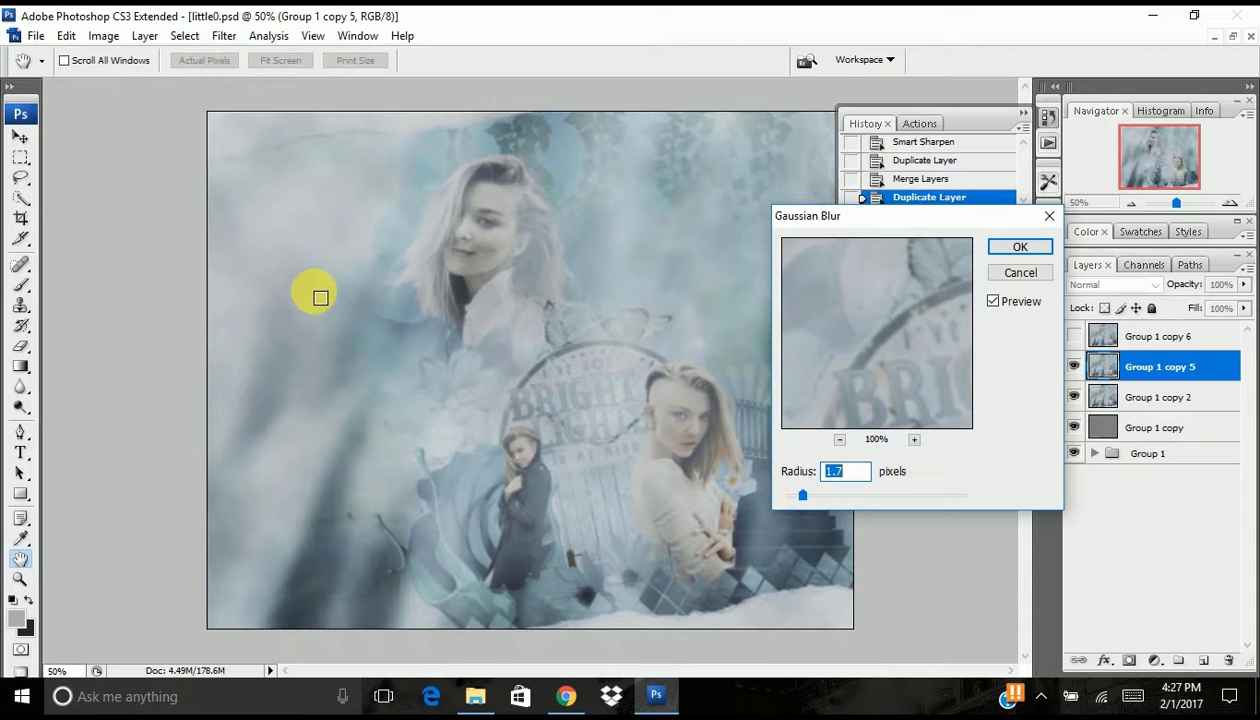
key("Return")
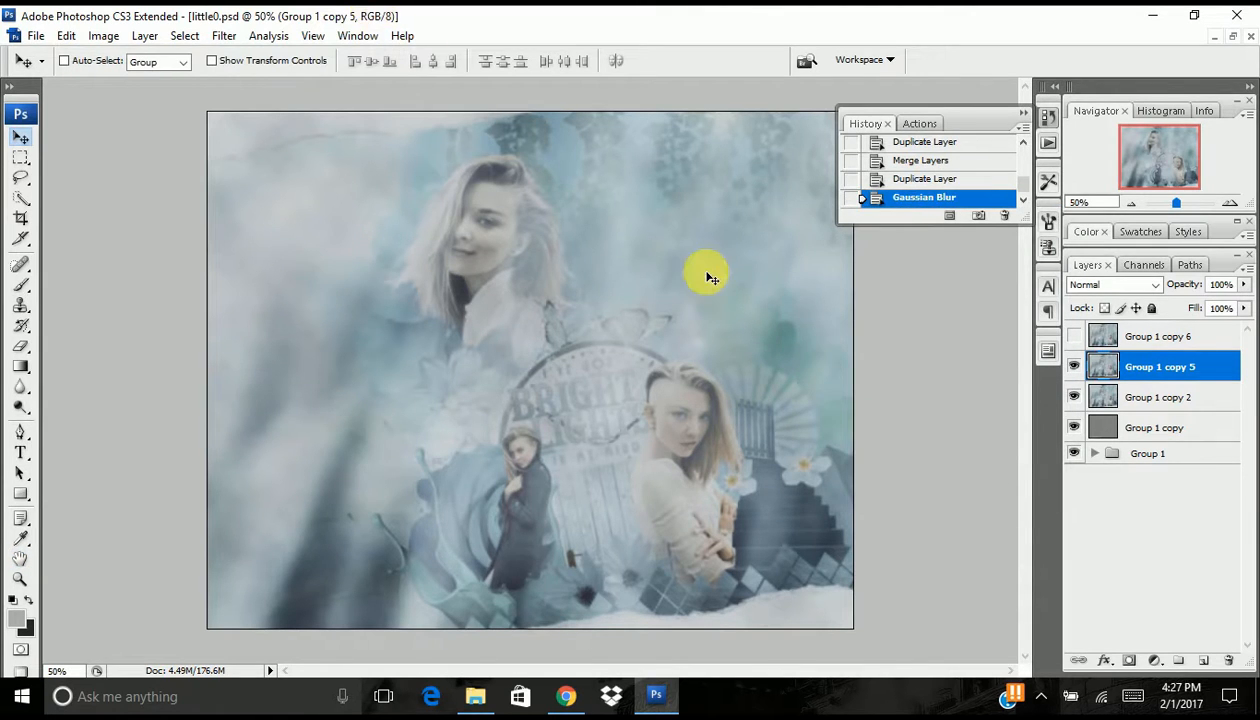
- Set the blurred layer's opacity to 70% and compare the artwork with and without it at 100% zoom
left_click(1230, 203)
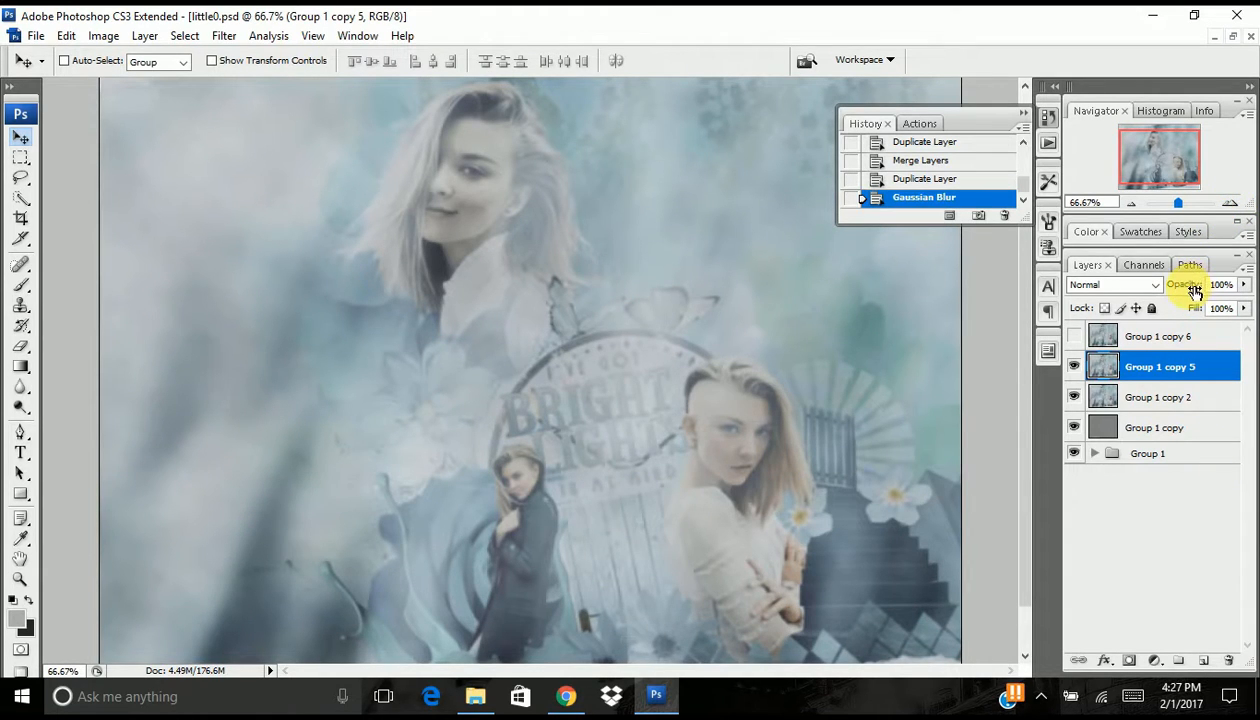
left_click_drag(1200, 288, 1195, 288)
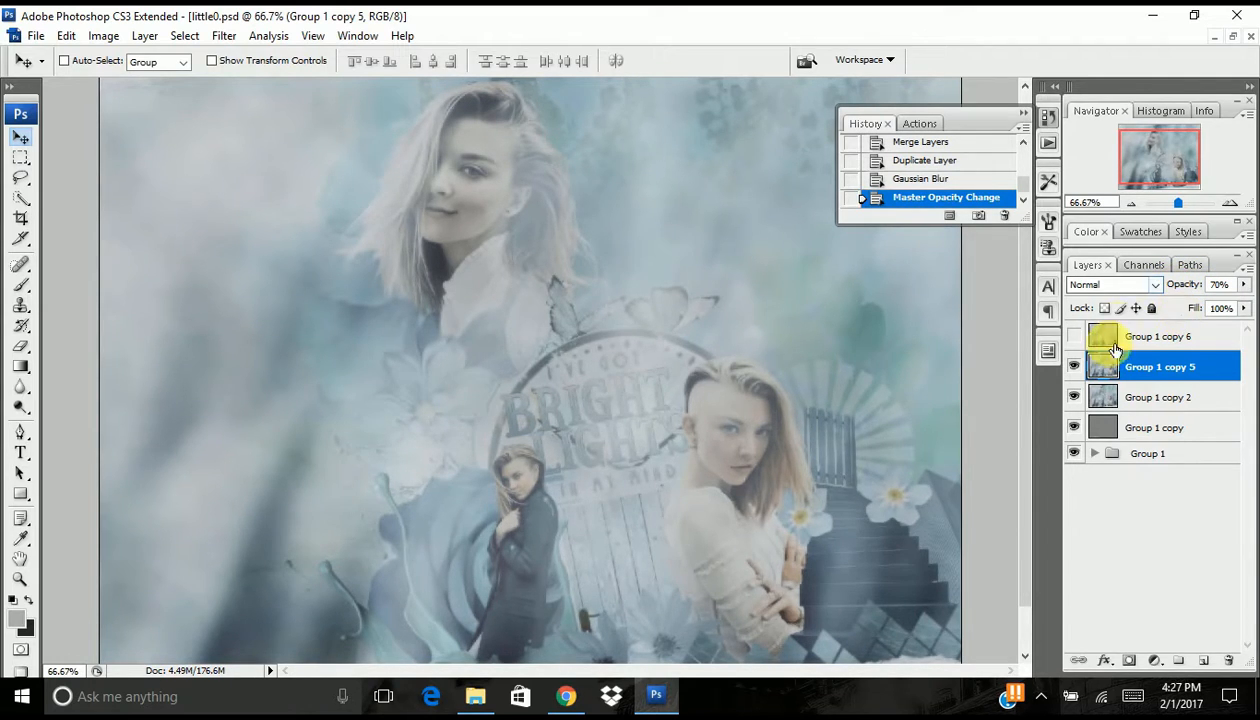
left_click(1230, 203)
left_click_drag(1160, 170, 1160, 145)
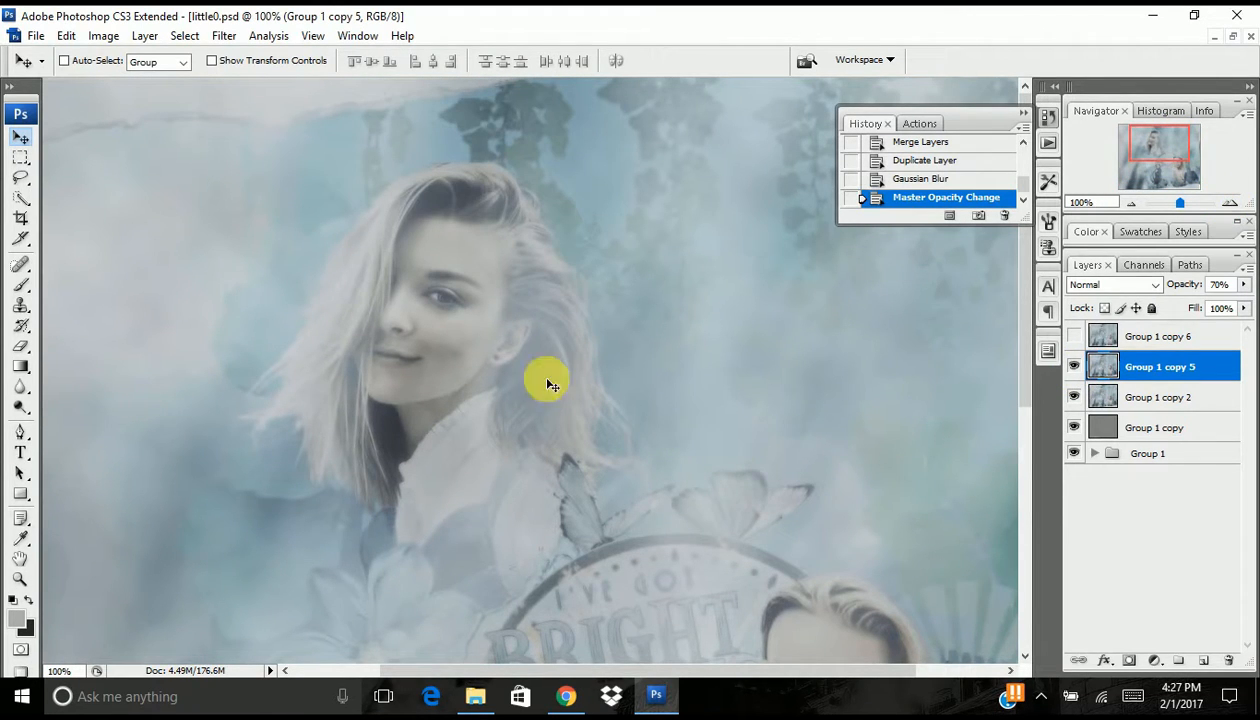
left_click(1075, 367)
left_click(1075, 367)
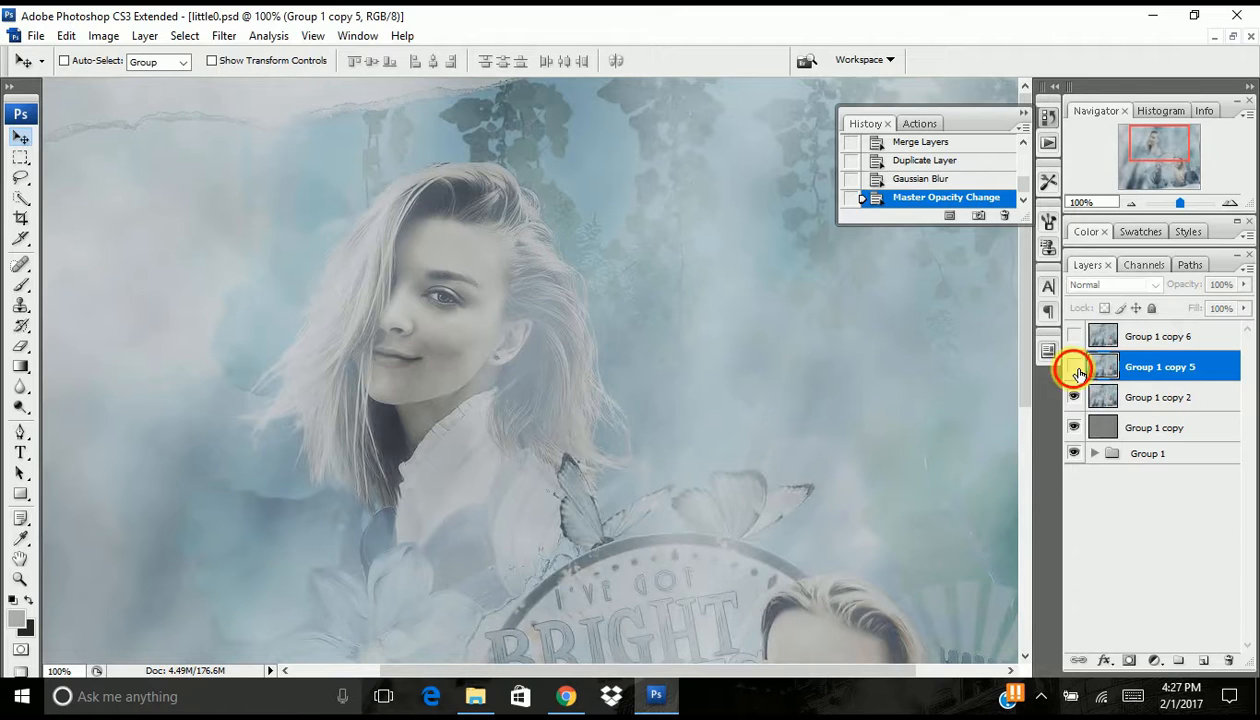
mouse_move(1157, 133)
left_mouse_down()
mouse_move(1161, 172)
mouse_move(1176, 160)
mouse_move(1155, 146)
left_mouse_up()
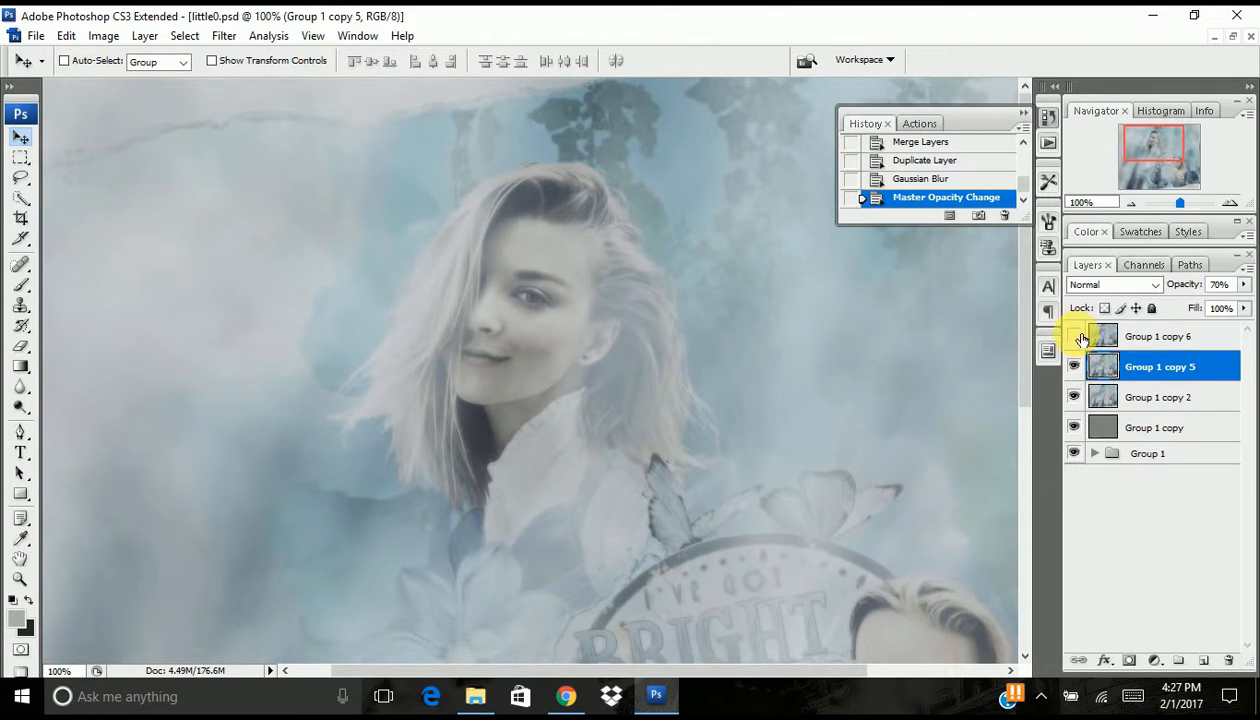
- Show the hidden unblurred copy above the blurred layer and set its opacity to 40%
left_click(1082, 340)
left_click(1076, 338)
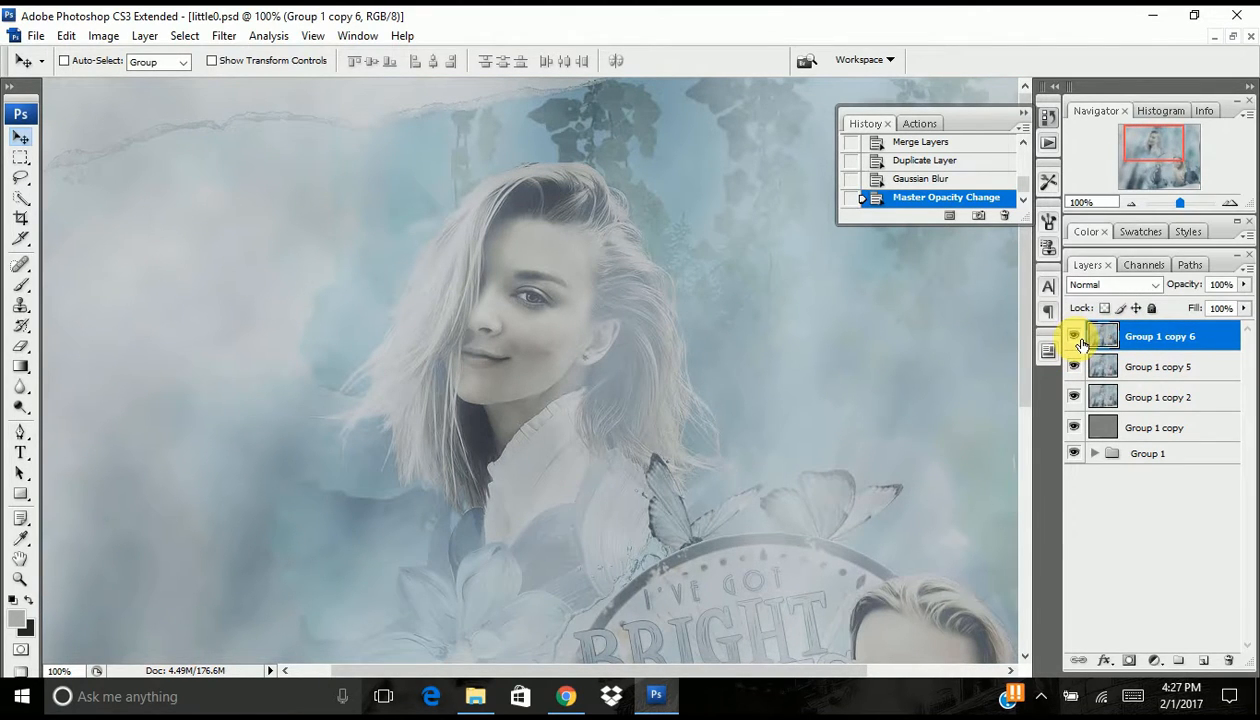
left_click_drag(1198, 287, 1163, 290)
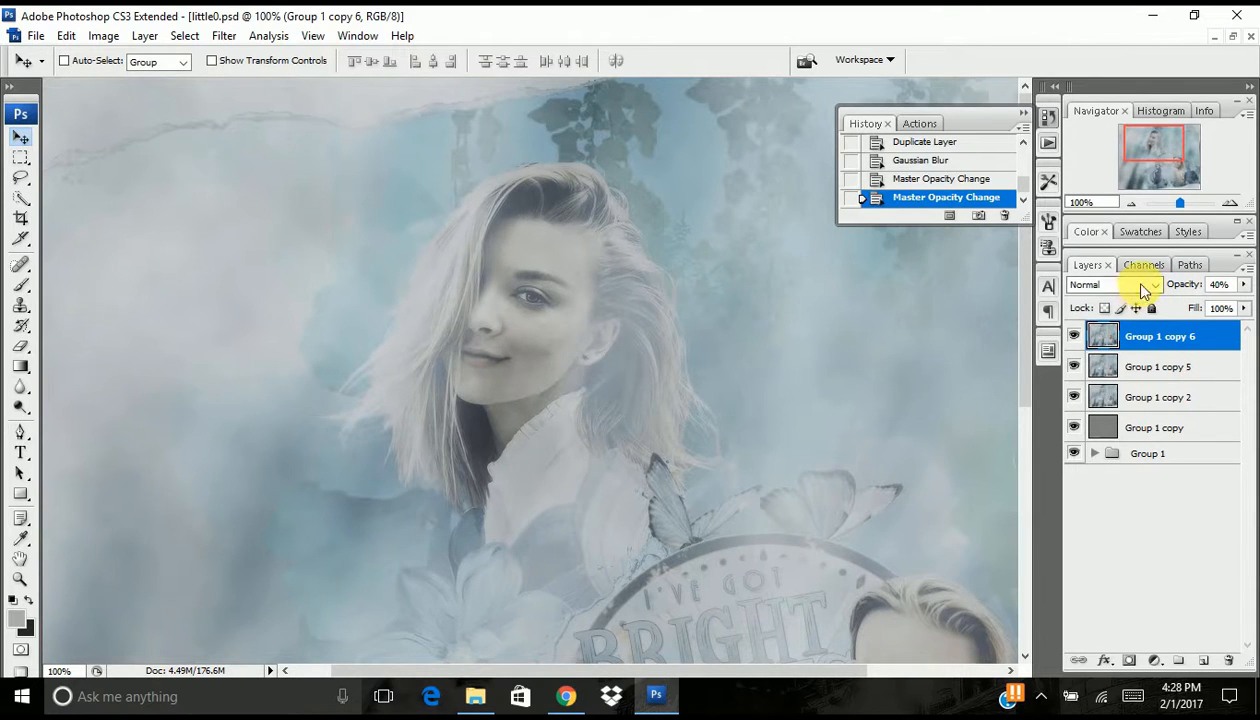
left_click(1131, 203)
left_click(1131, 203)
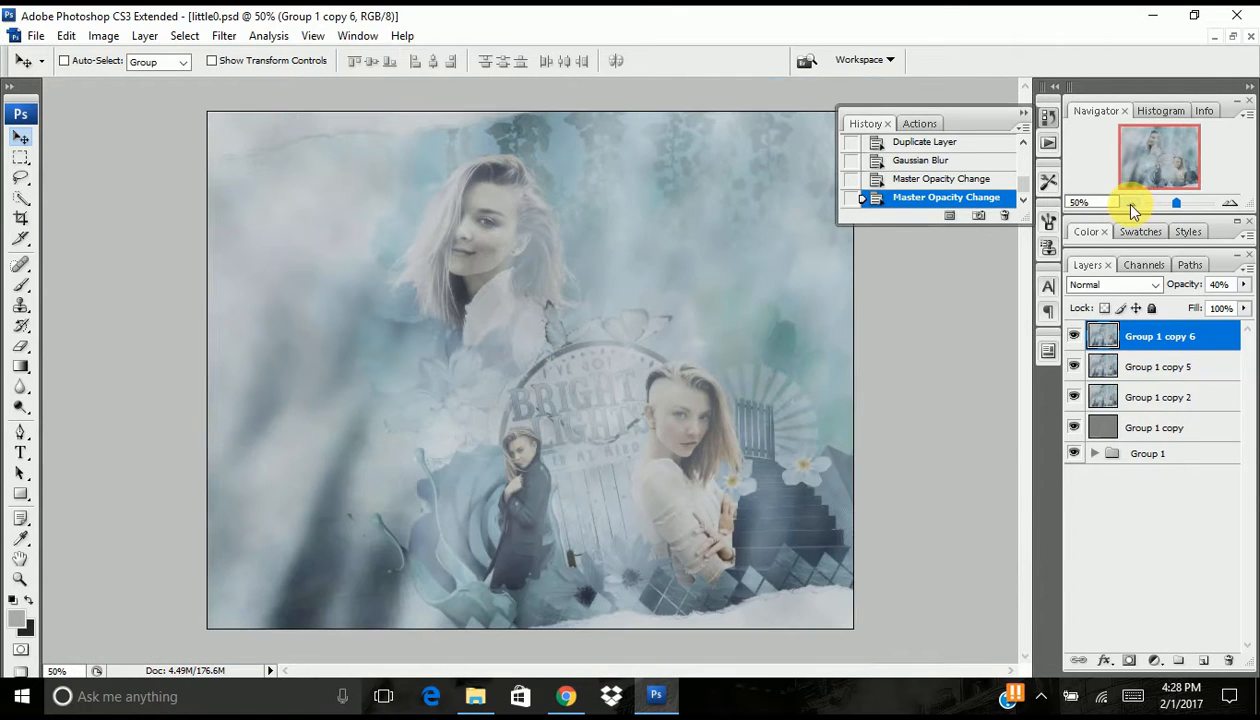
- Group the four High Pass, sharpened, blurred and unblurred copy layers above Group 1 into a new group
left_click(1230, 203)
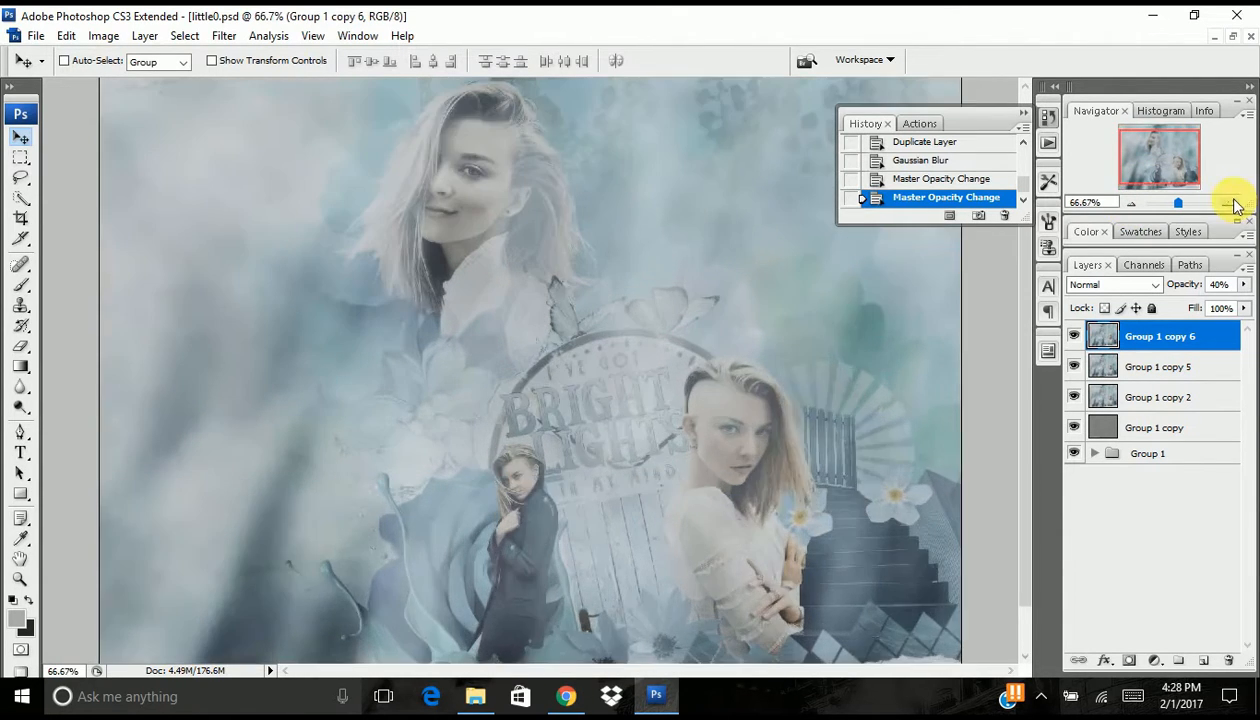
left_click(1230, 203)
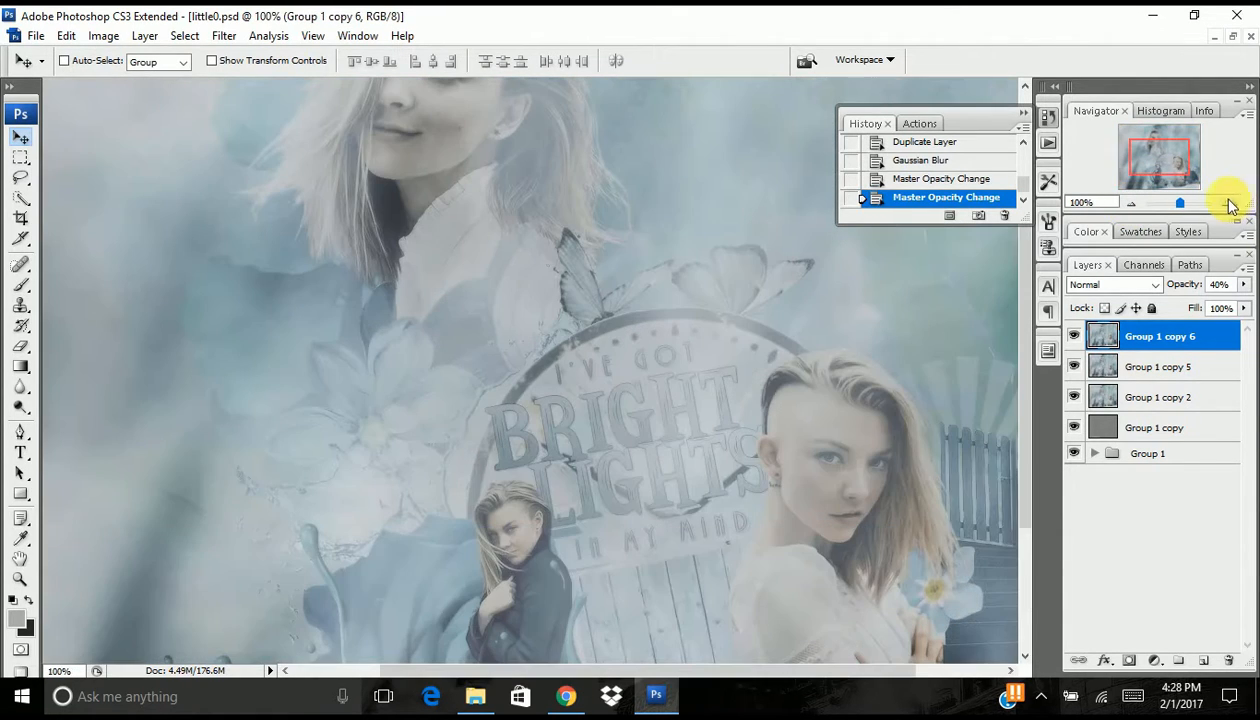
left_click(1168, 428, "shift")
key("ctrl+g")
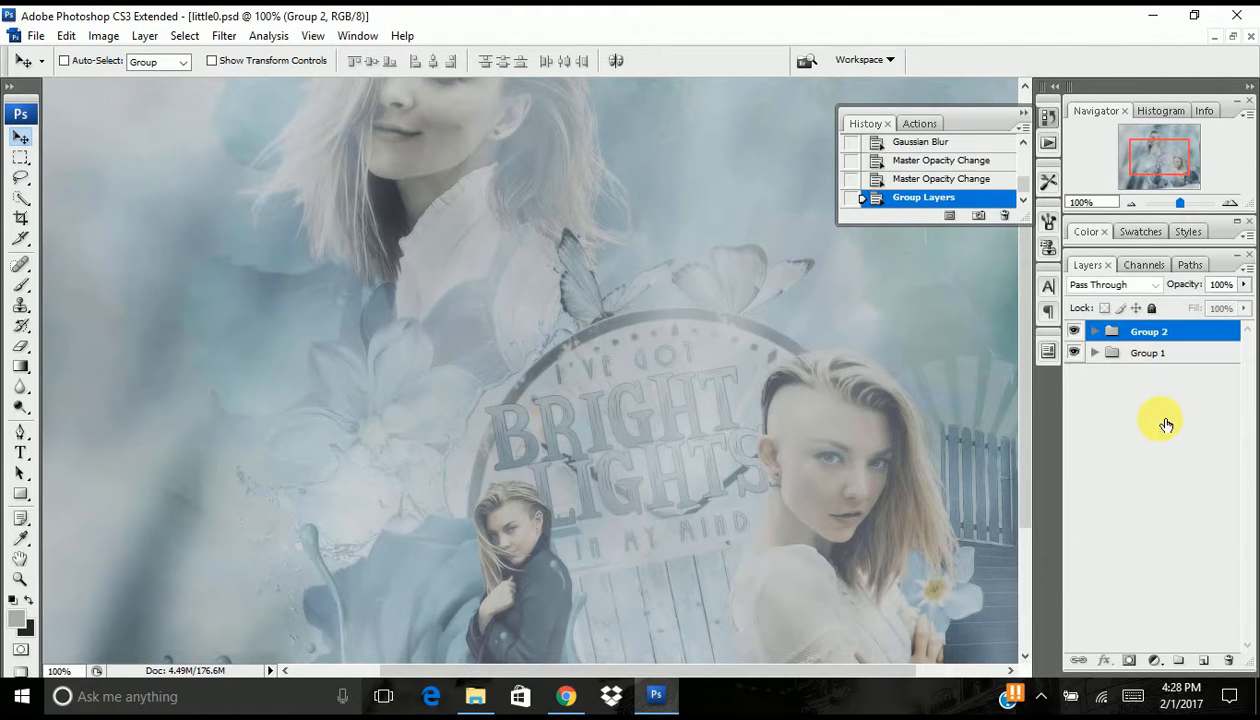
- Compare the artwork with and without the new effects group at 66.67% and 100% zoom
left_click(1130, 202)
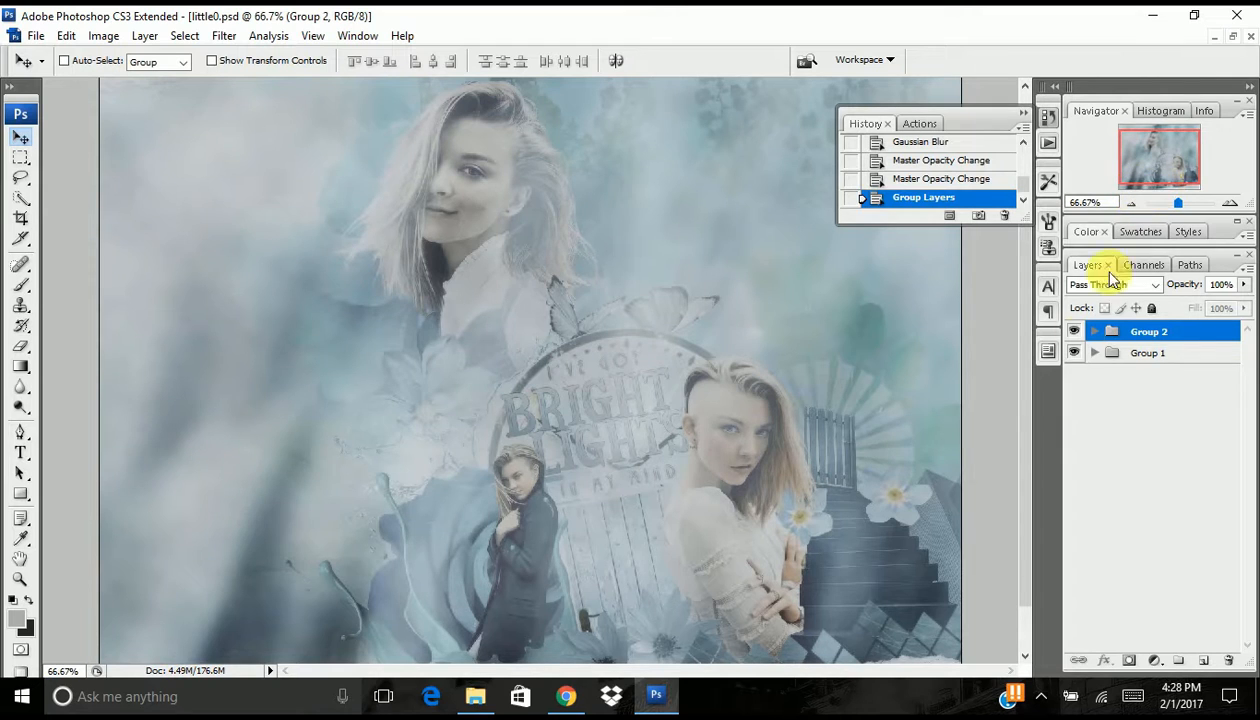
left_click(1074, 331)
left_click(1077, 333)
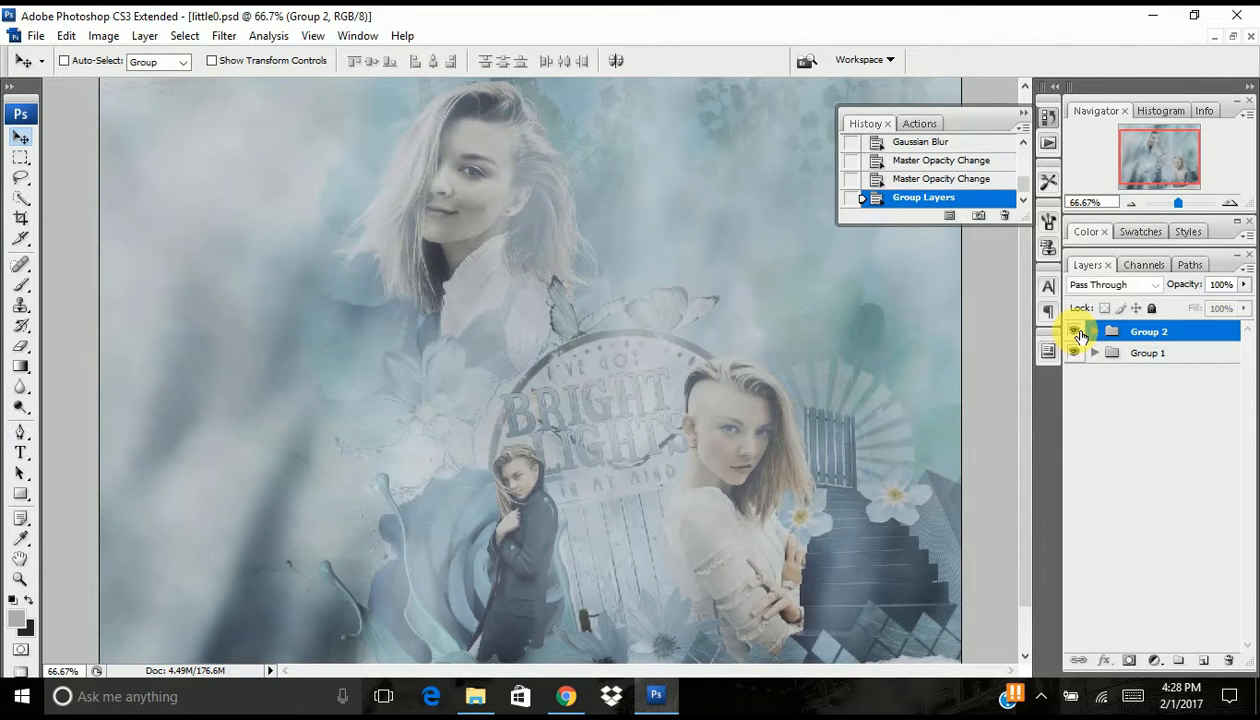
left_click(1076, 333)
left_click(1078, 333)
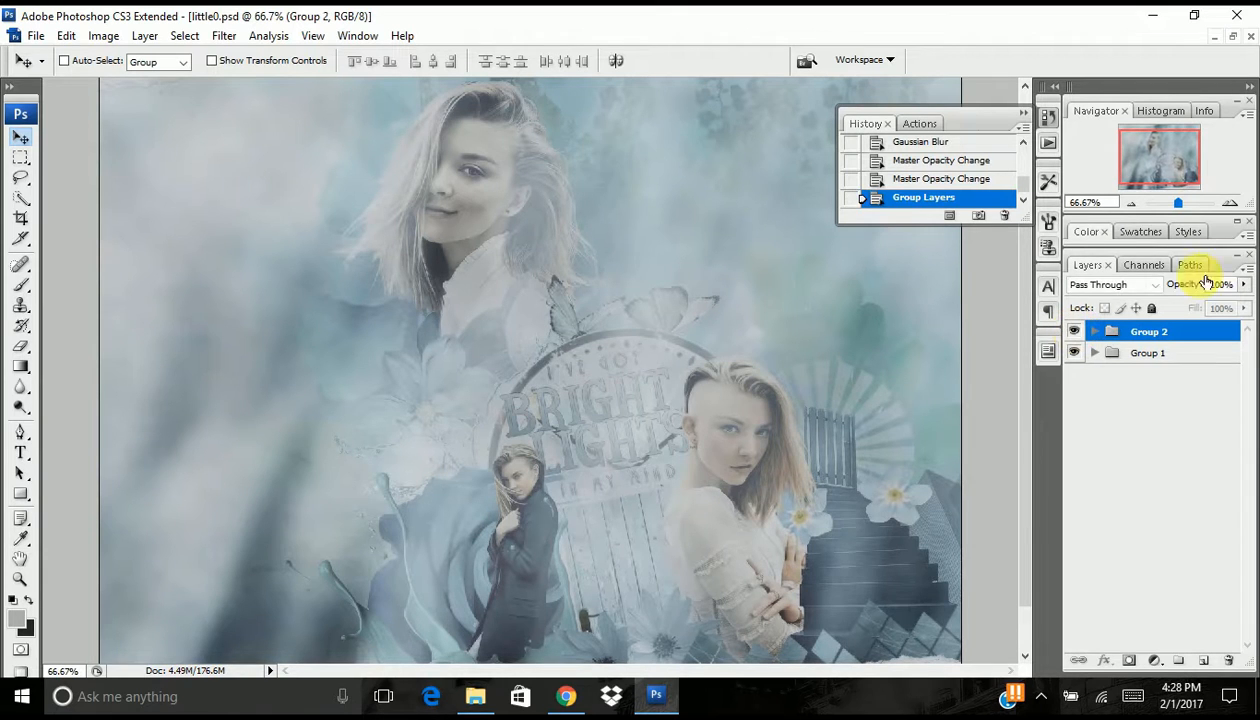
left_click(1230, 203)
left_click(1077, 332)
left_click_drag(1160, 184, 1158, 166)
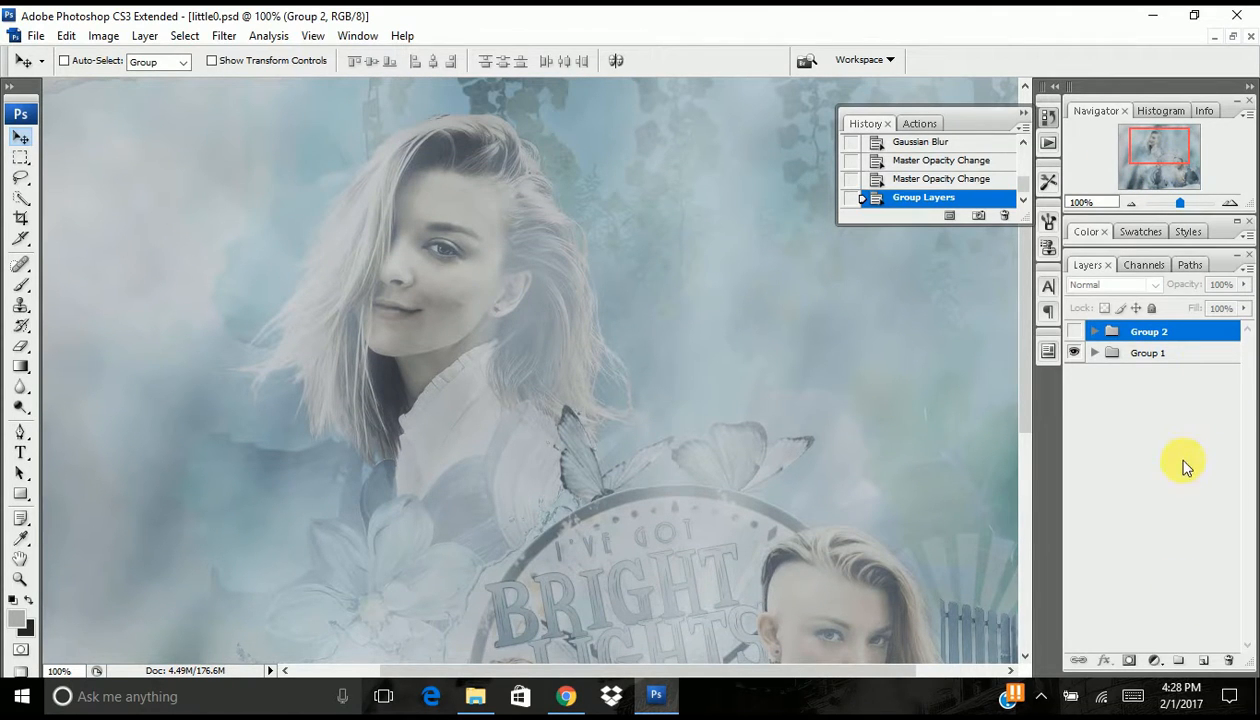
left_click(1076, 332)
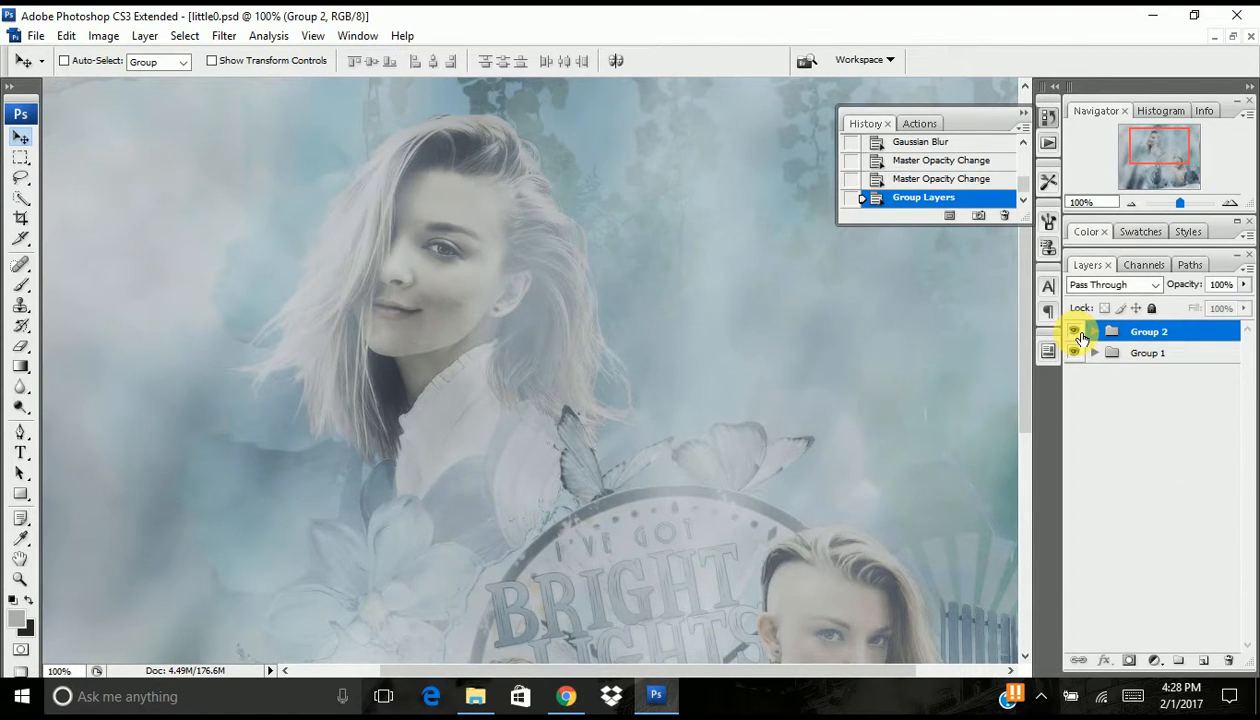
left_click(1076, 332)
left_click(1077, 332)
left_click(1132, 203)
left_click(1132, 203)
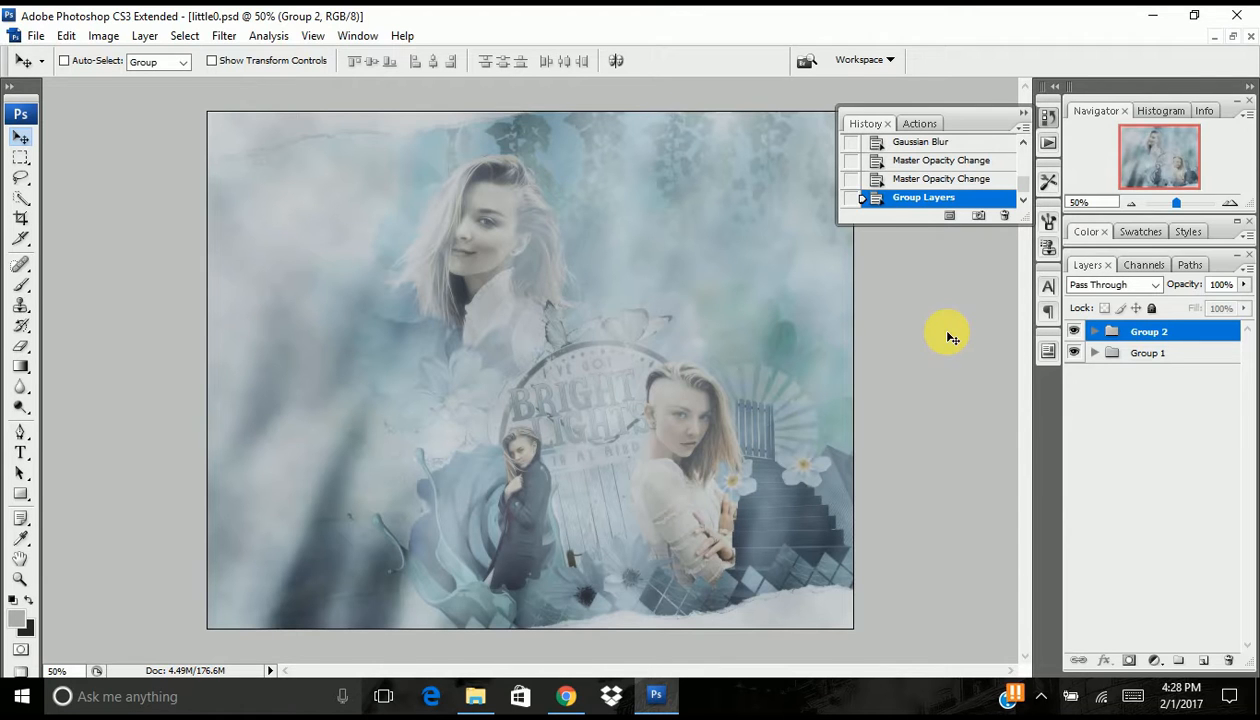
- Restore the collage document to a floating window and switch to the picspame.psd document
left_click(1231, 36)
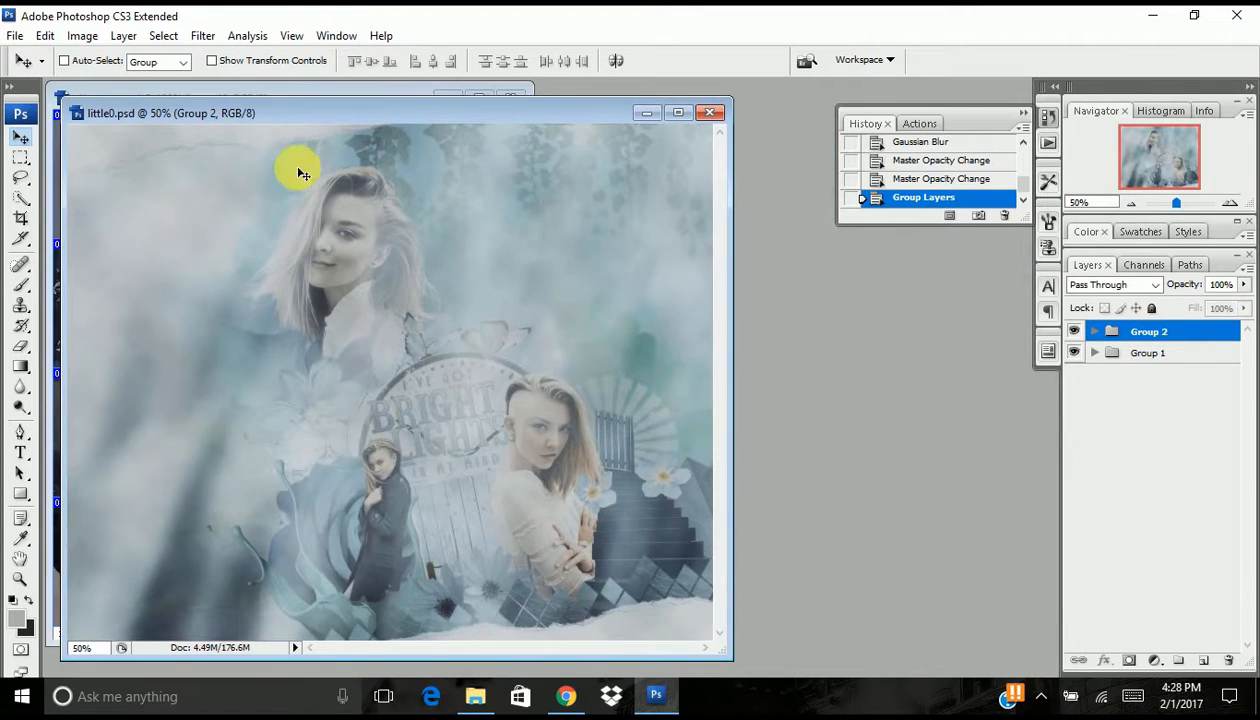
left_click(287, 93)
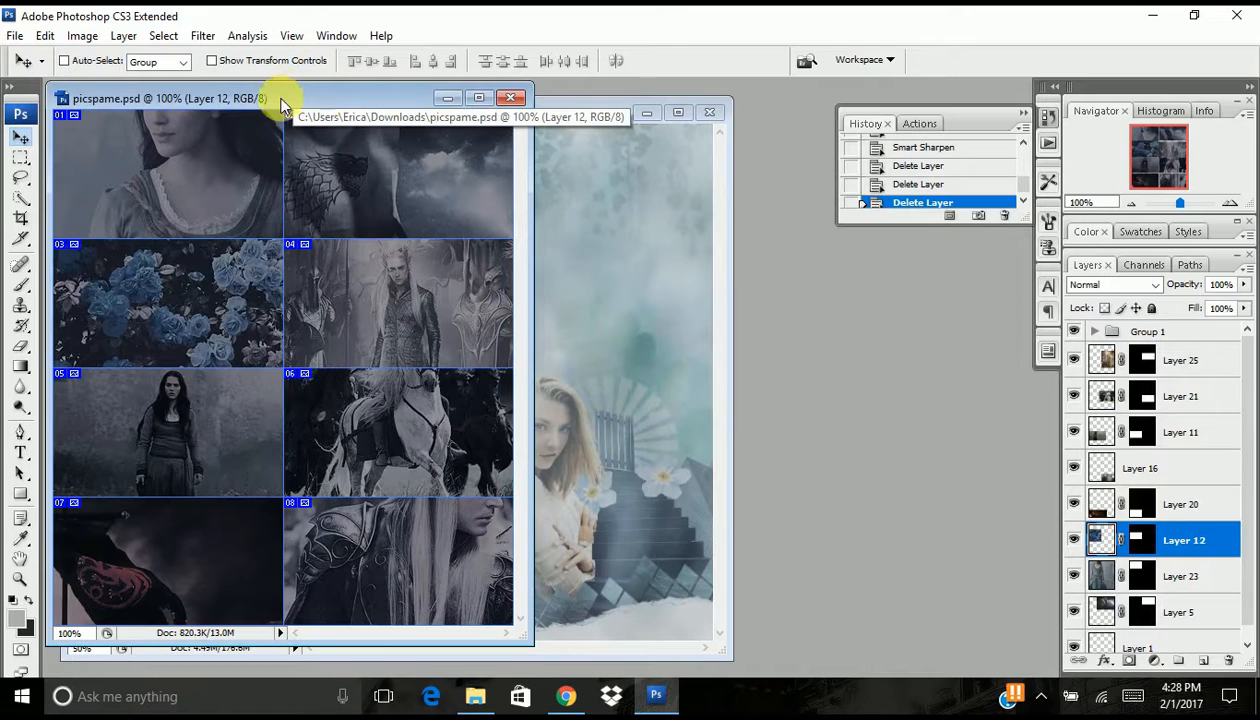
- Maximize the picspame.psd document and hide the slice outlines over the eight picture panels
left_click(481, 99)
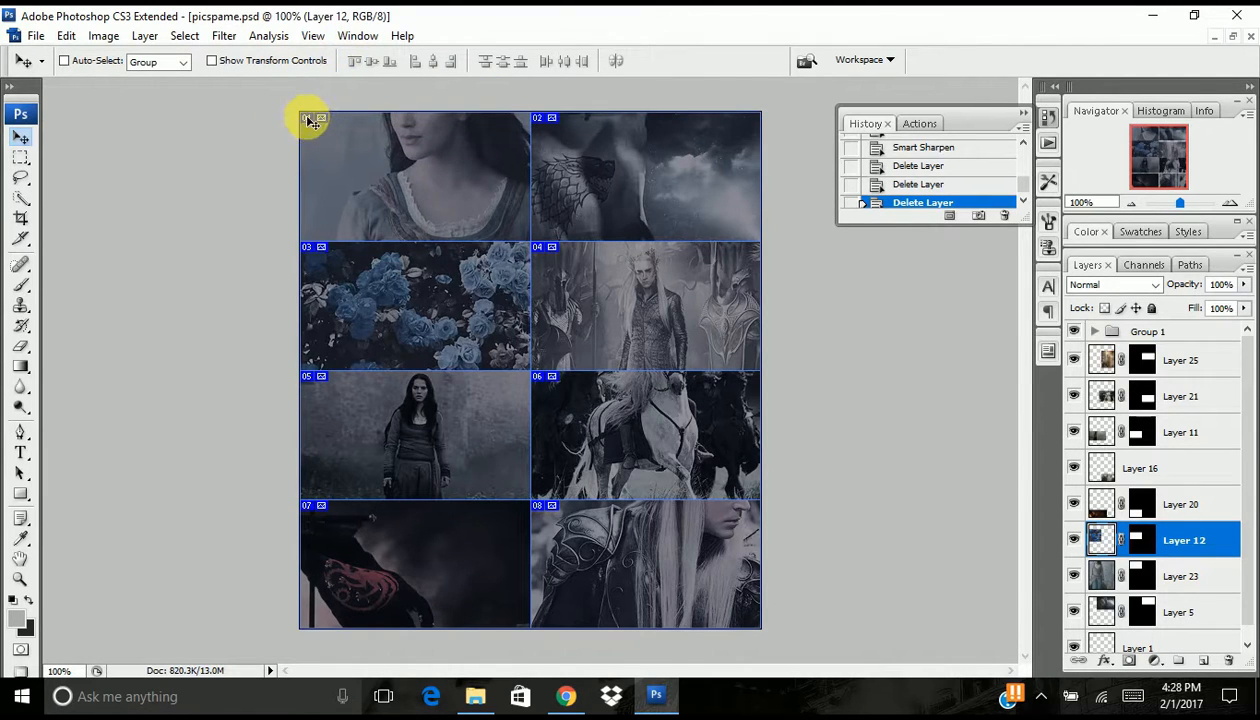
left_click(316, 36)
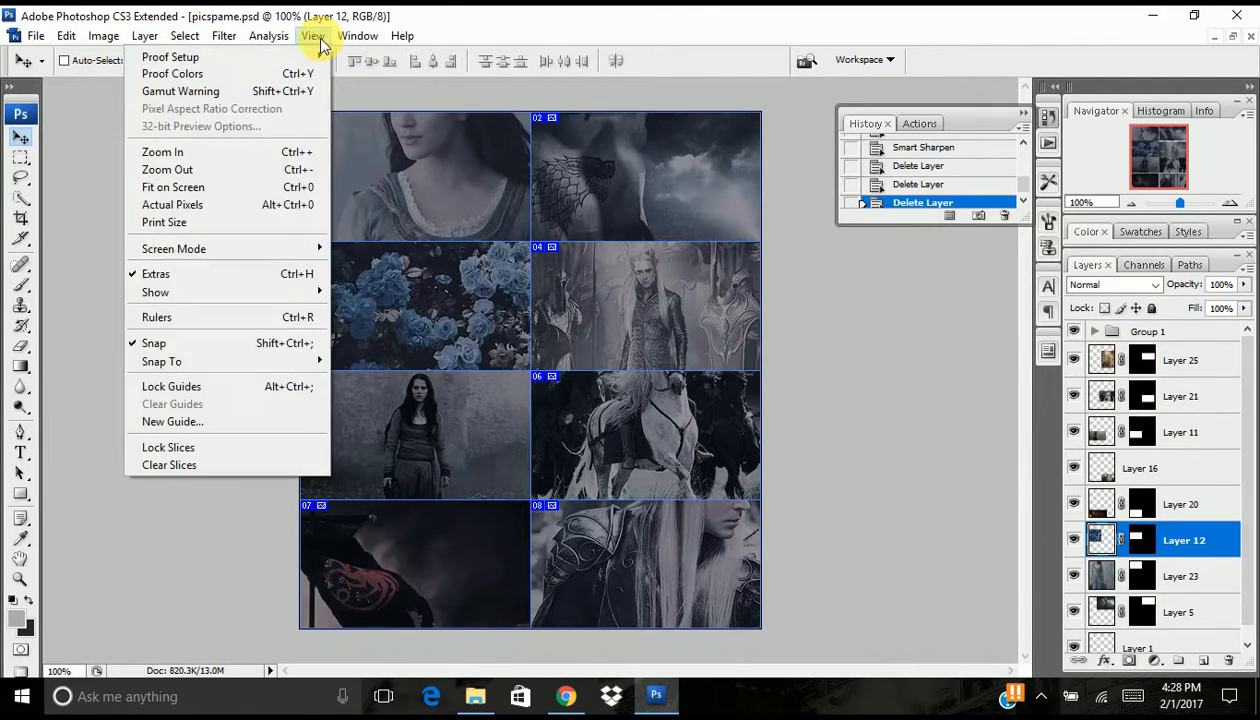
mouse_move(253, 292)
left_click(397, 411)
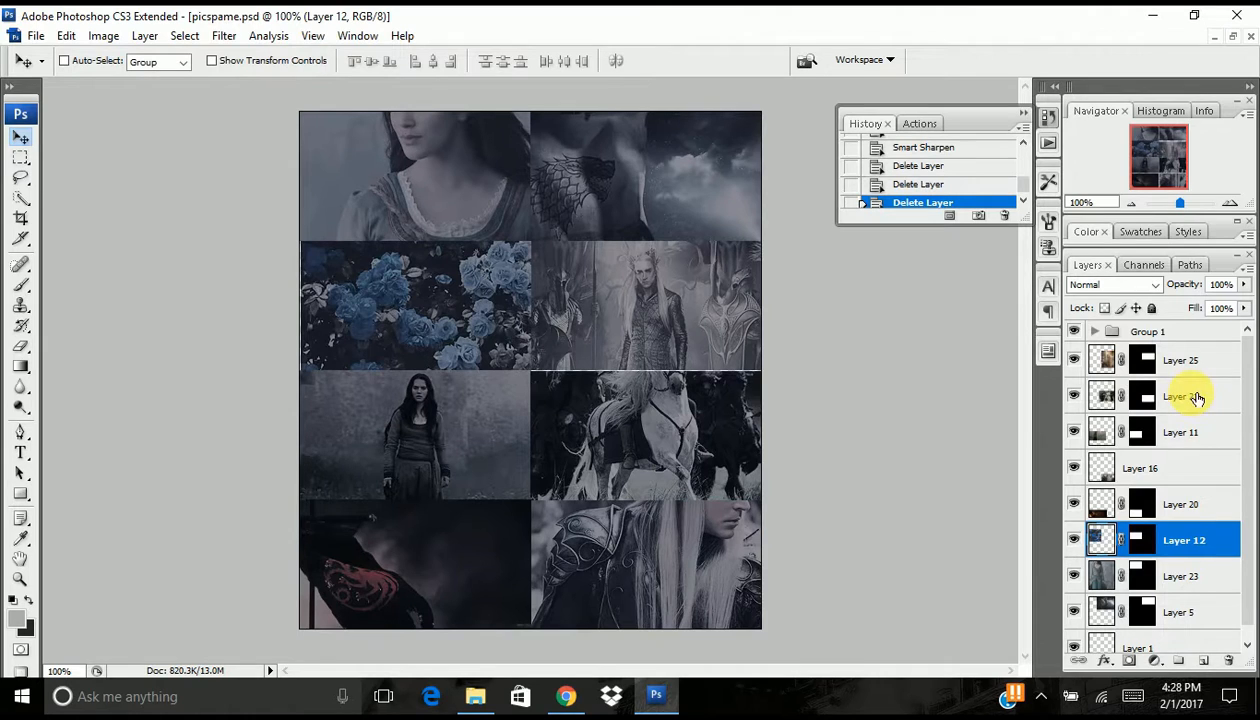
- Identify Layer 21, the white horse panel, by toggling its visibility, and nudge it down to close the gap above it
scroll(1197, 398, "down", 1)
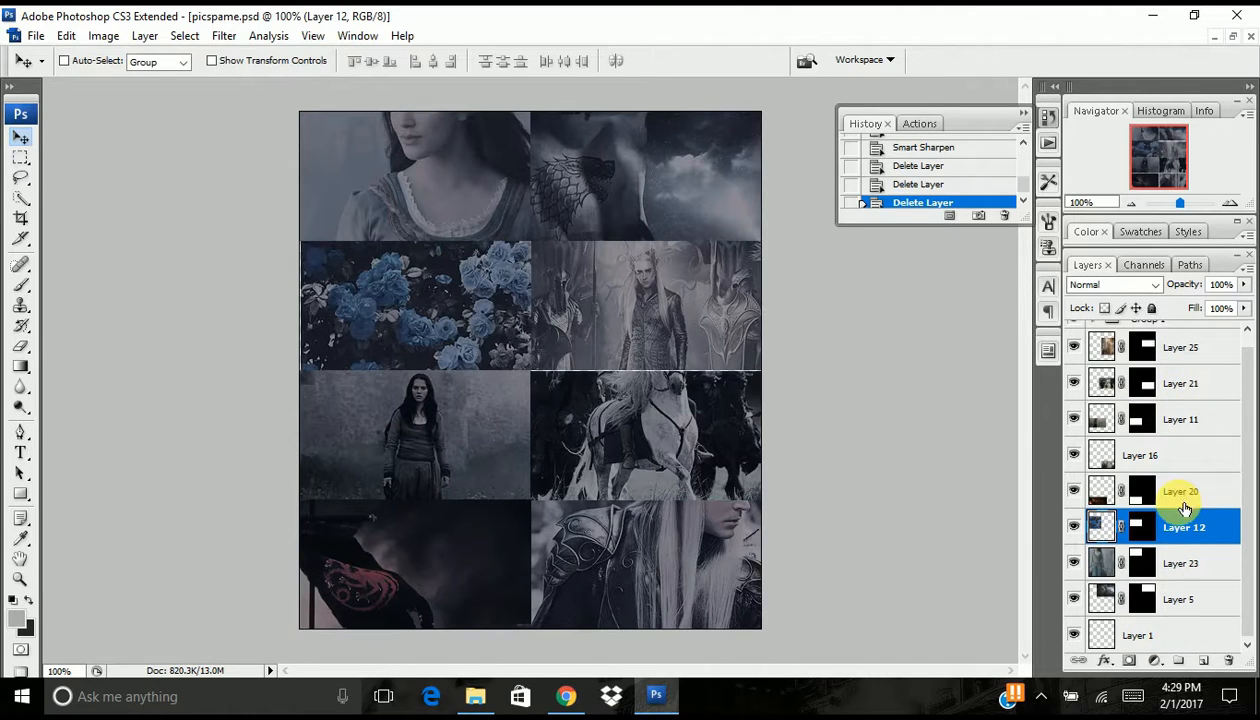
left_click(1136, 389)
left_click(1076, 386)
left_click(1076, 386)
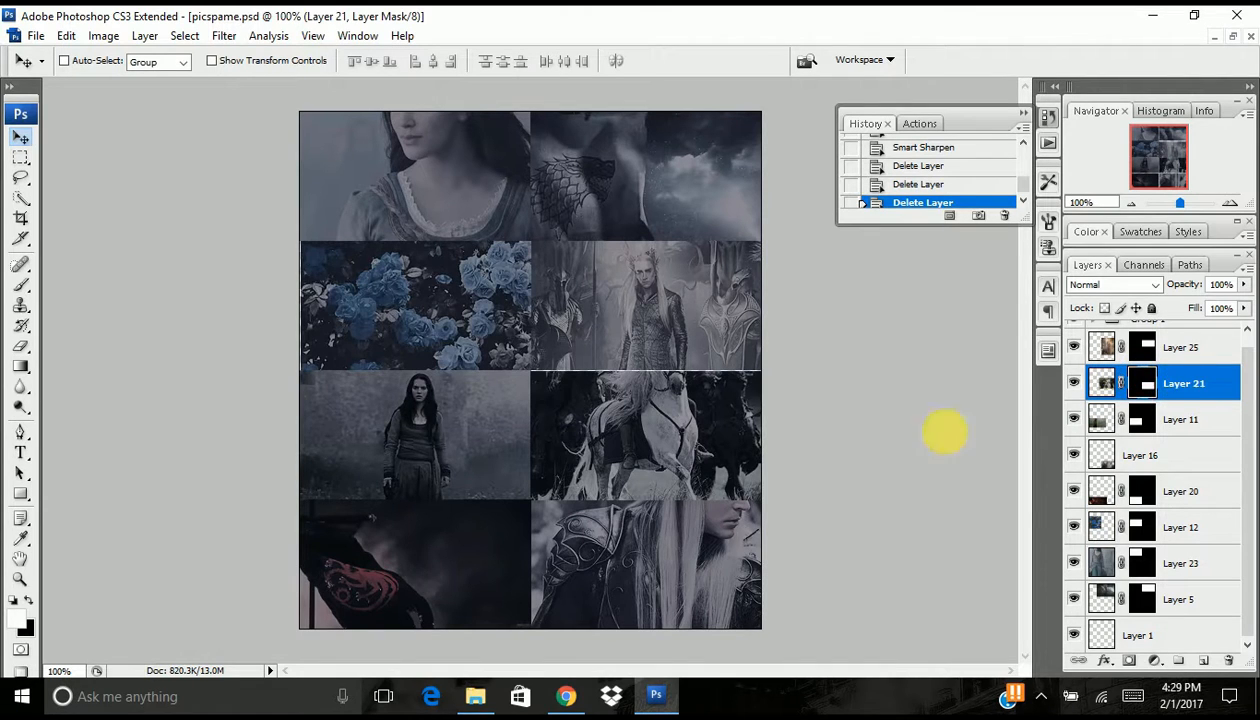
key("Down")
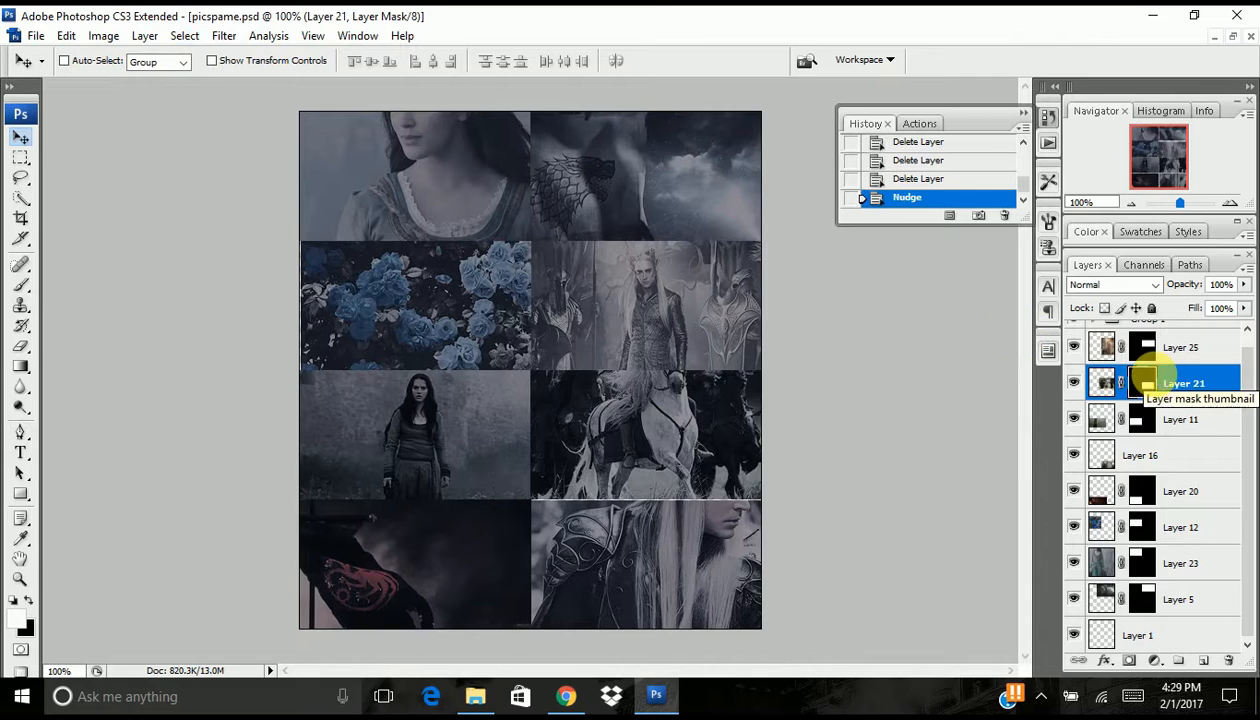
- Scale Layer 21 to about 100.4% in width and height to cover the gap along its bottom edge
key("ctrl+t")
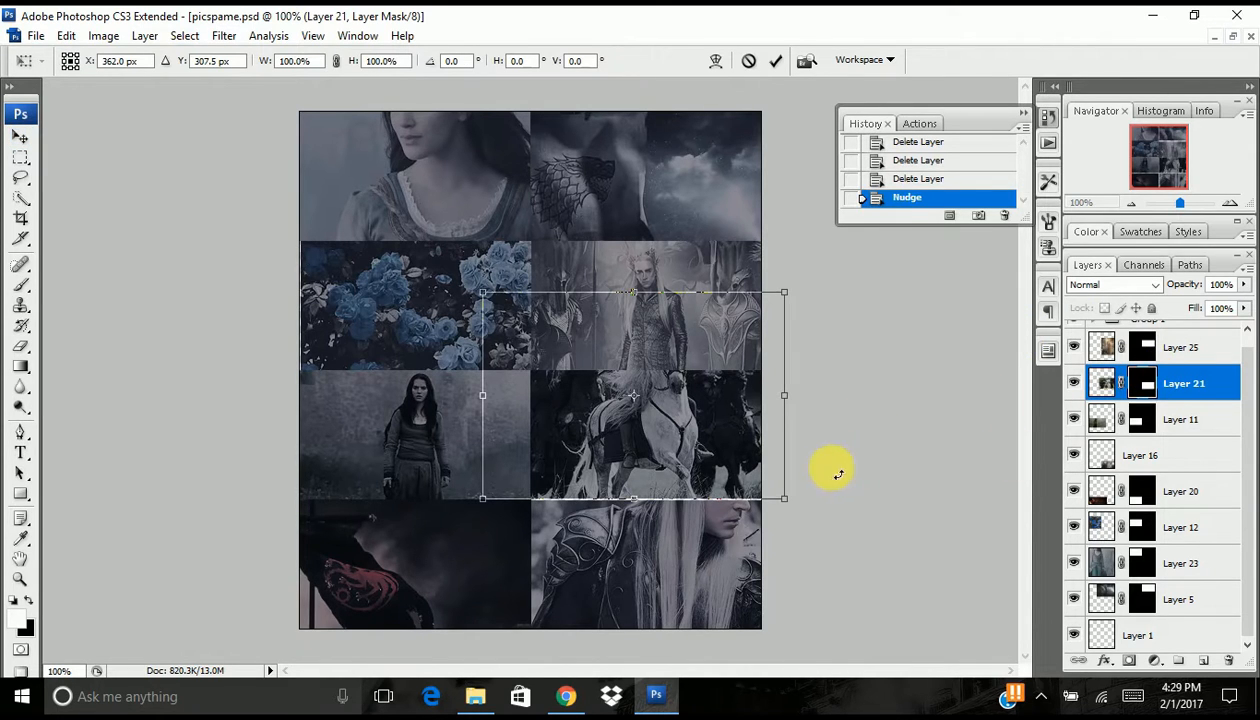
left_click(1233, 204)
left_click_drag(1160, 165, 1162, 178)
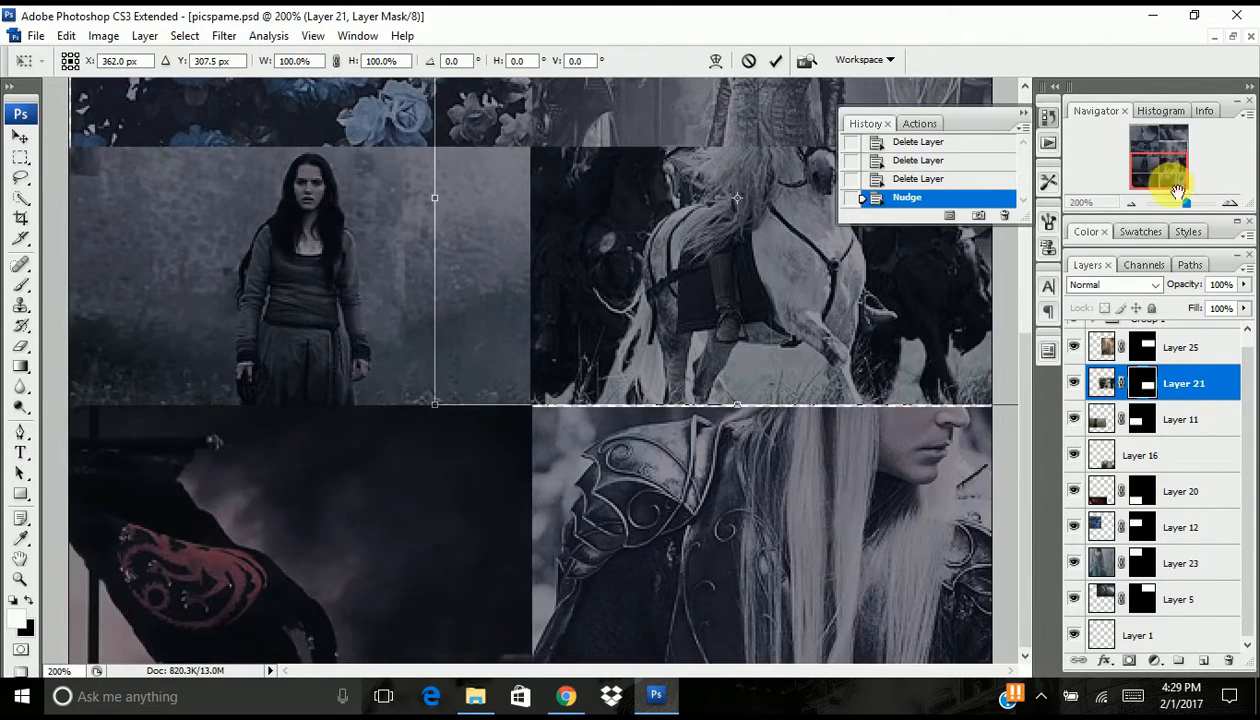
left_click_drag(441, 409, 437, 411)
left_click_drag(570, 332, 568, 332)
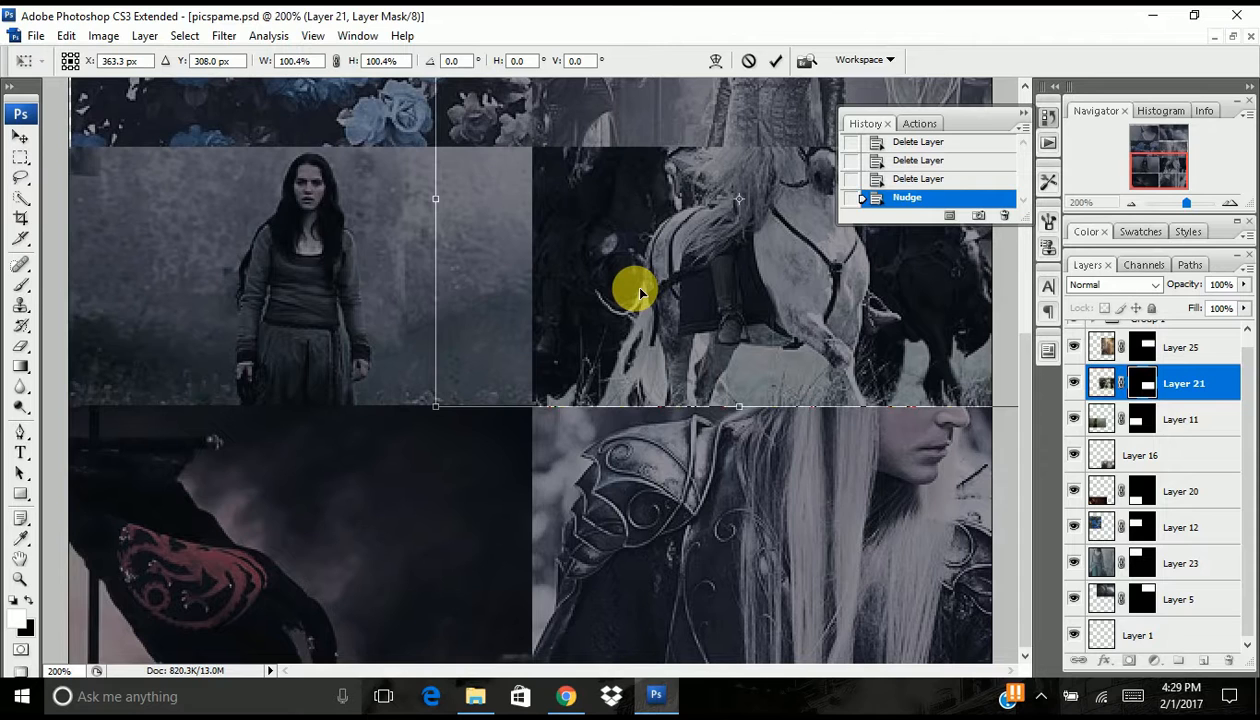
key("Return")
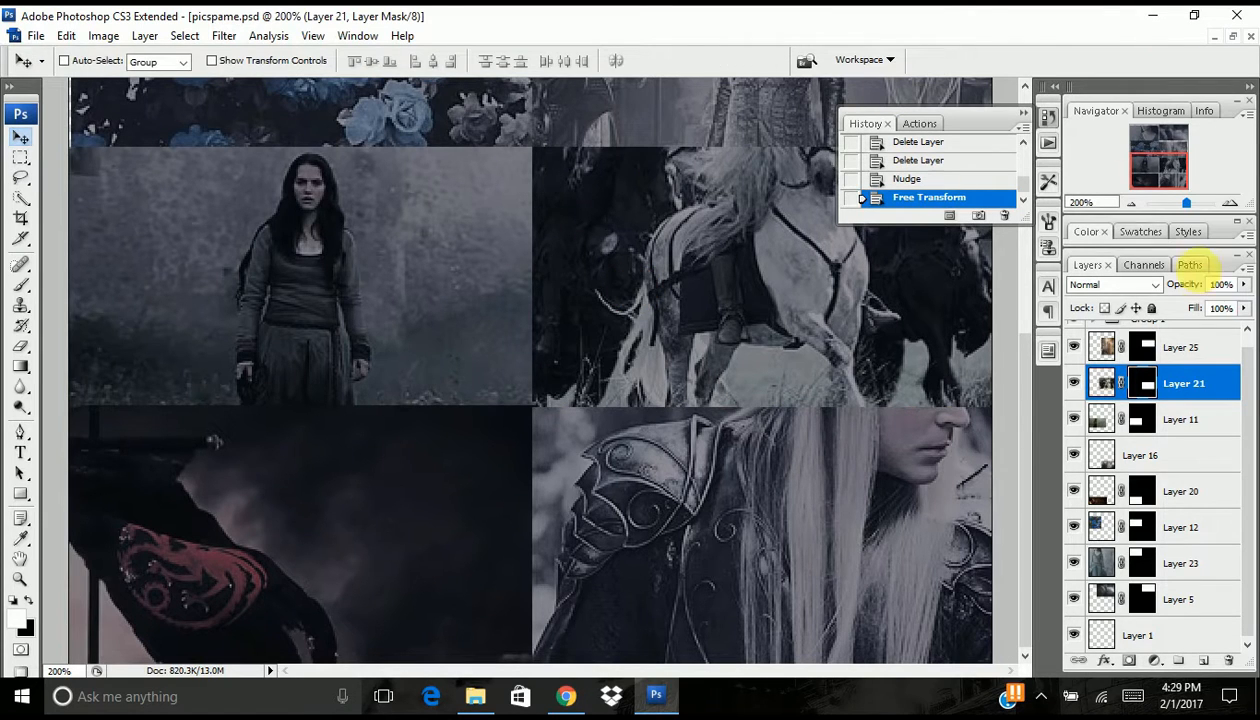
left_click(1133, 204)
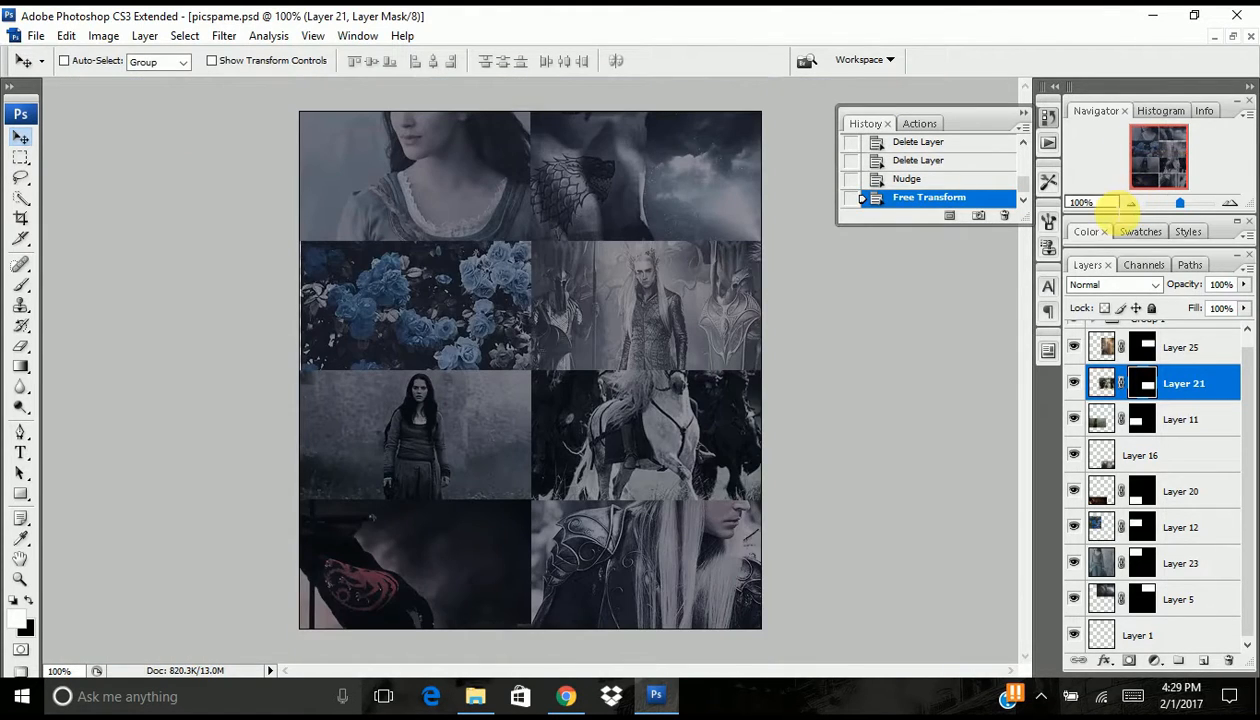
- Nudge Layer 12, the blue roses panel, left to close the gap at the canvas edge
left_click(1104, 527)
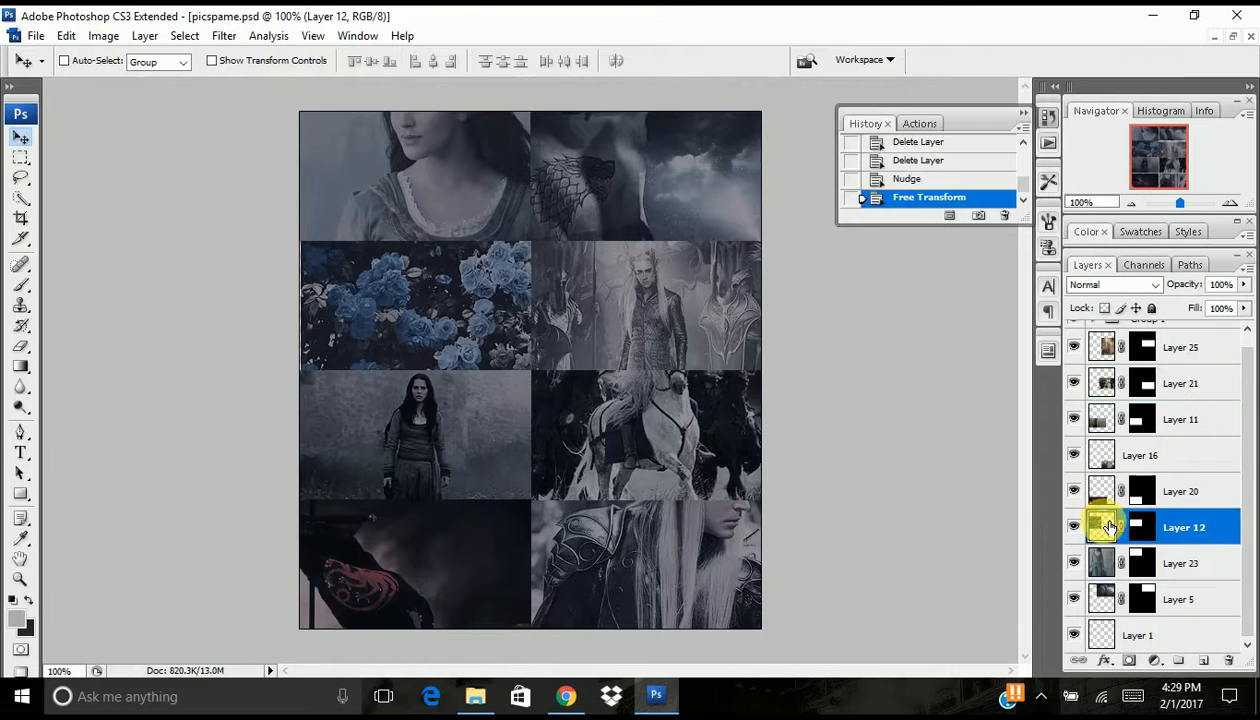
key("Left")
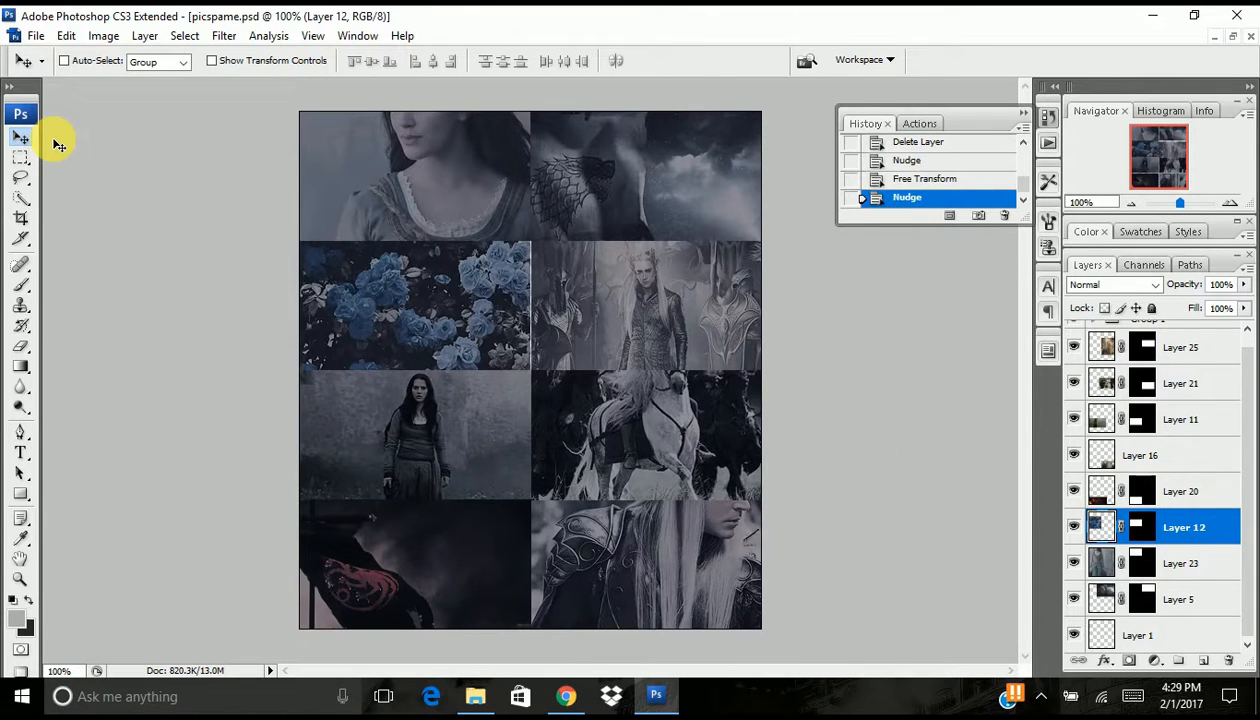
key("Right")
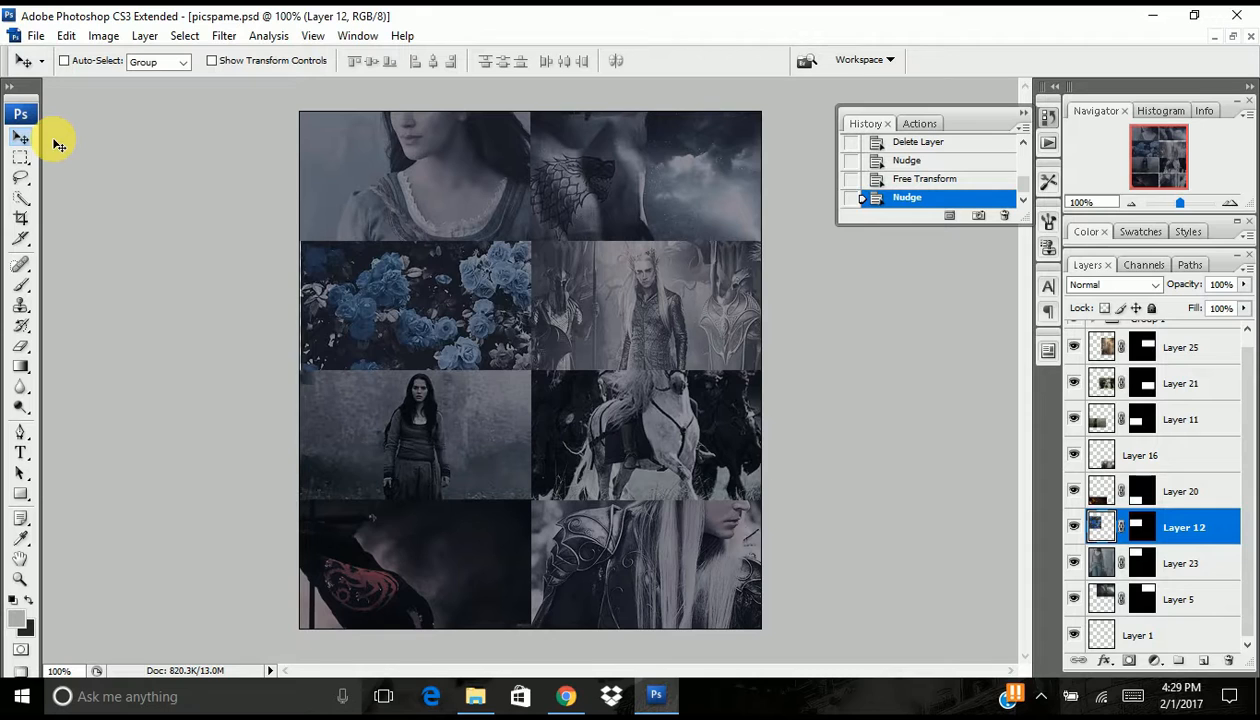
- Move Layer 25, the panel beside the blue roses, one pixel left to X 375 px with Free Transform
left_click(1200, 357)
key("ctrl+t")
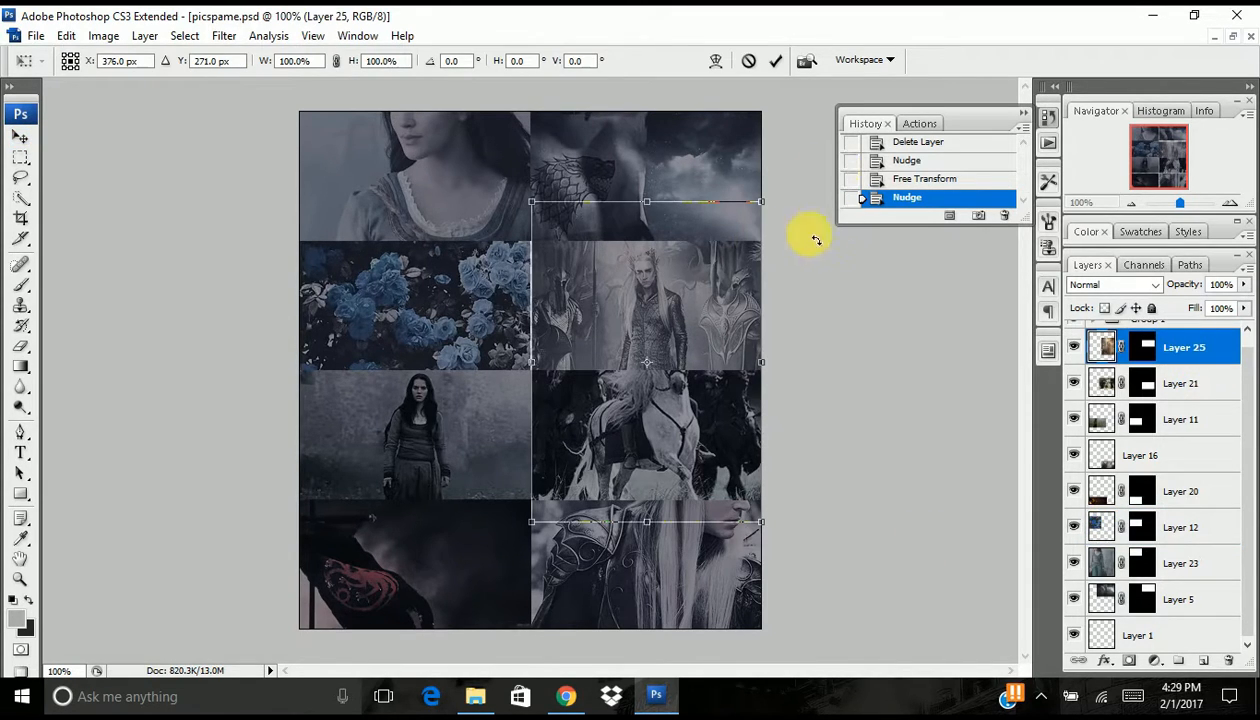
key("Left")
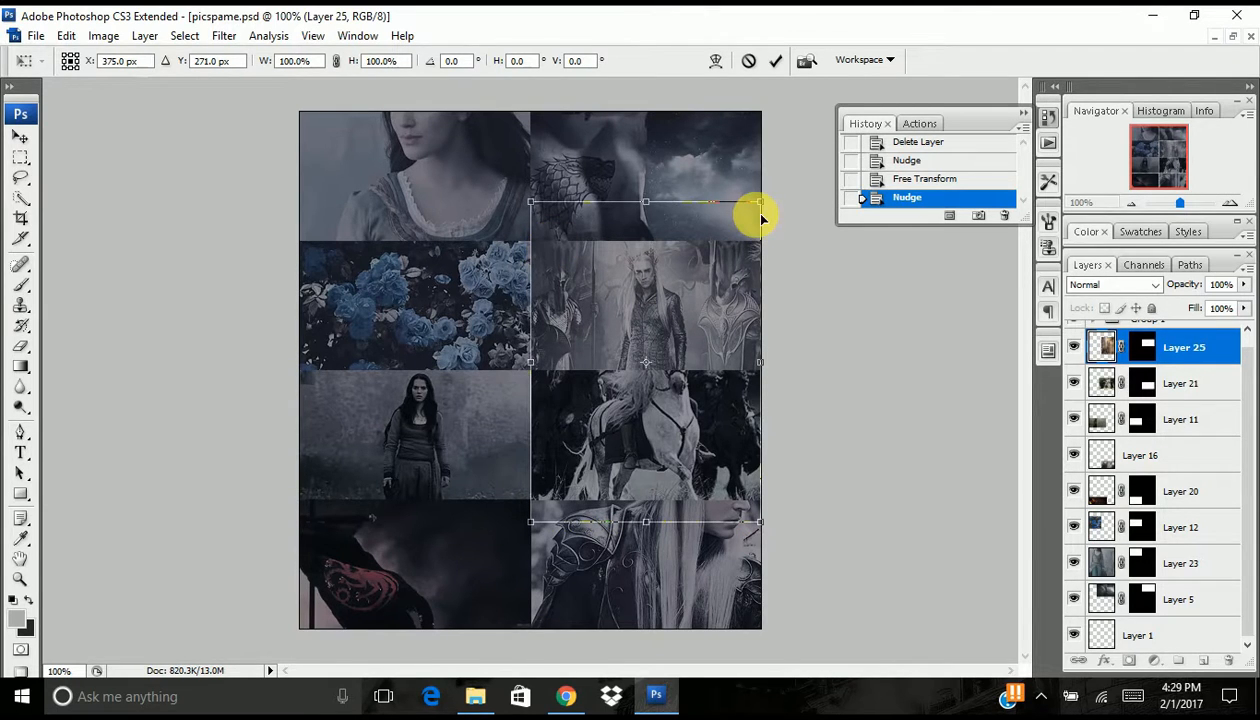
key("Return")
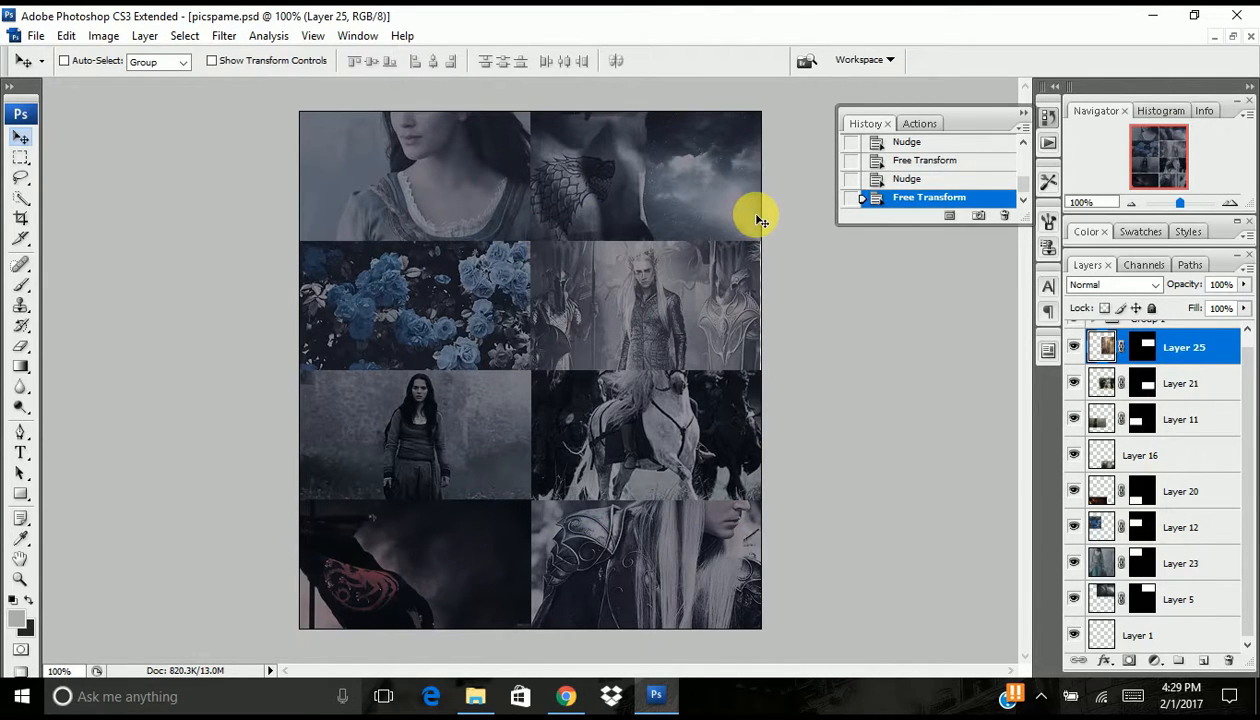
key("ctrl+t")
key("Return")
- Duplicate Layer 25, hide the original, and enlarge the copy slightly from its upper right corner
left_click_drag(1183, 347, 1204, 660)
left_click(1074, 383)
key("ctrl+t")
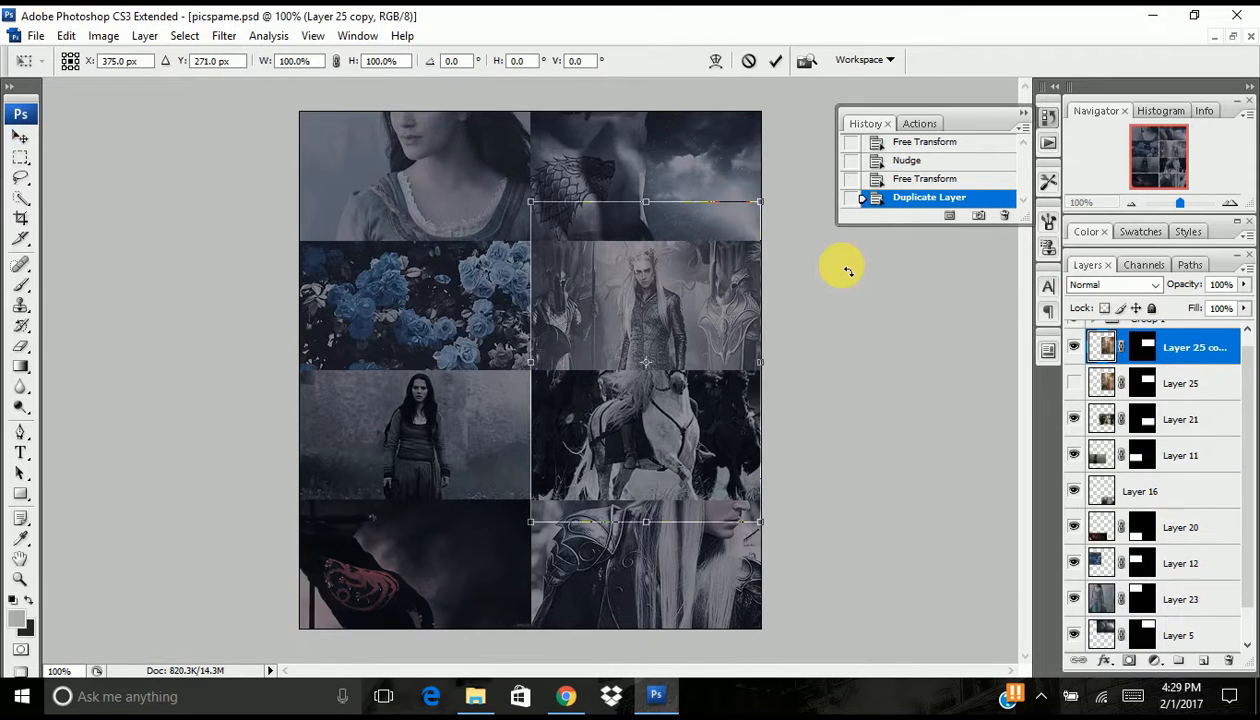
left_click_drag(766, 209, 769, 209)
key("Return")
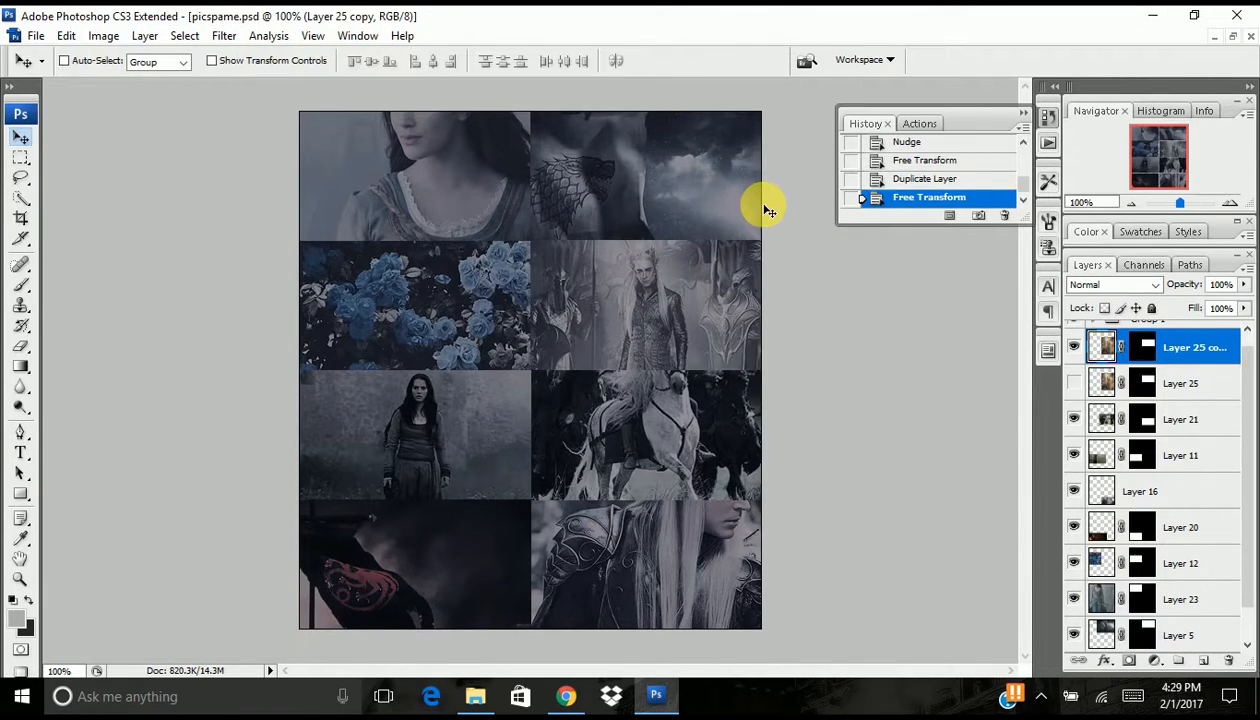
- Replace the layer mask of the Layer 25 copy with the mask from the hidden Layer 25
left_click_drag(1141, 383, 1145, 346)
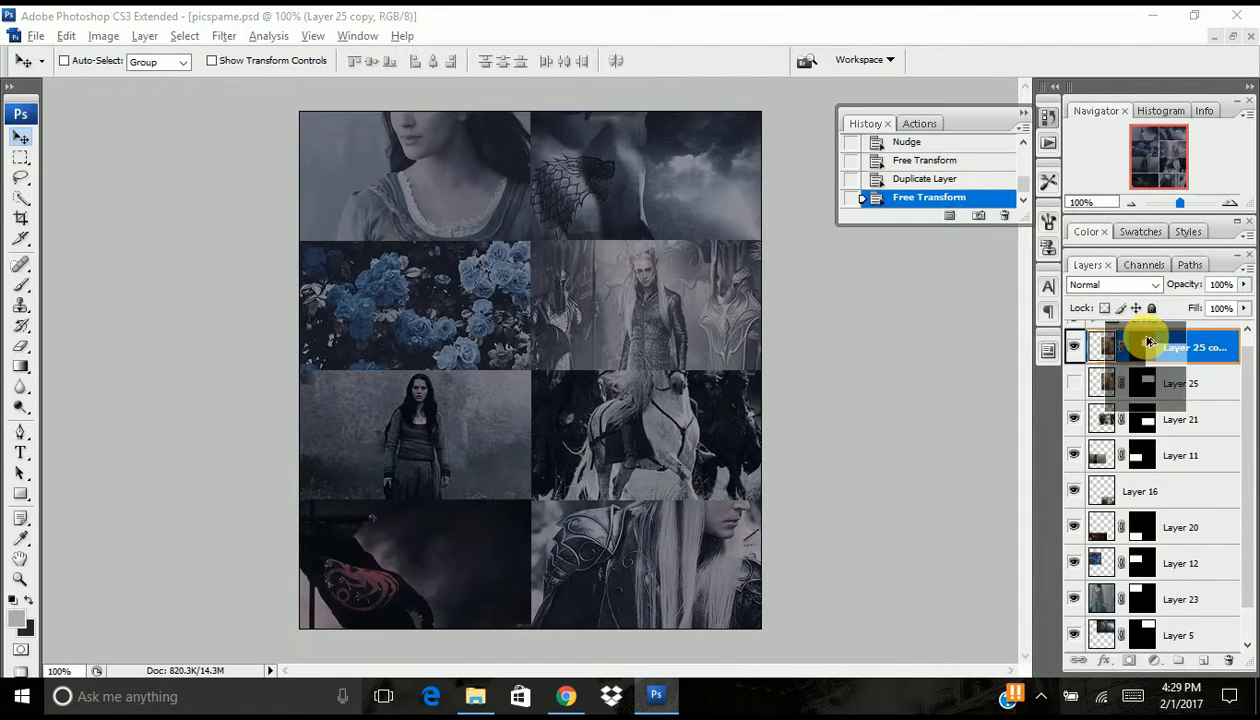
left_click(559, 277)
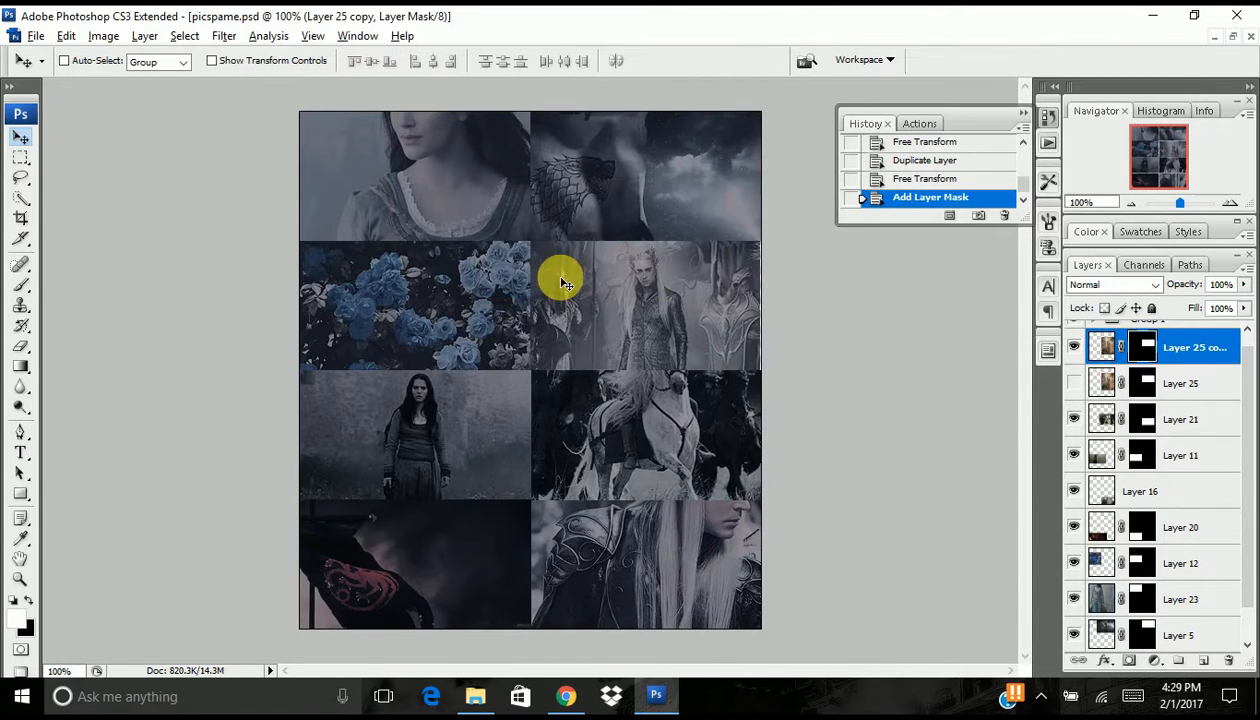
left_click(66, 36)
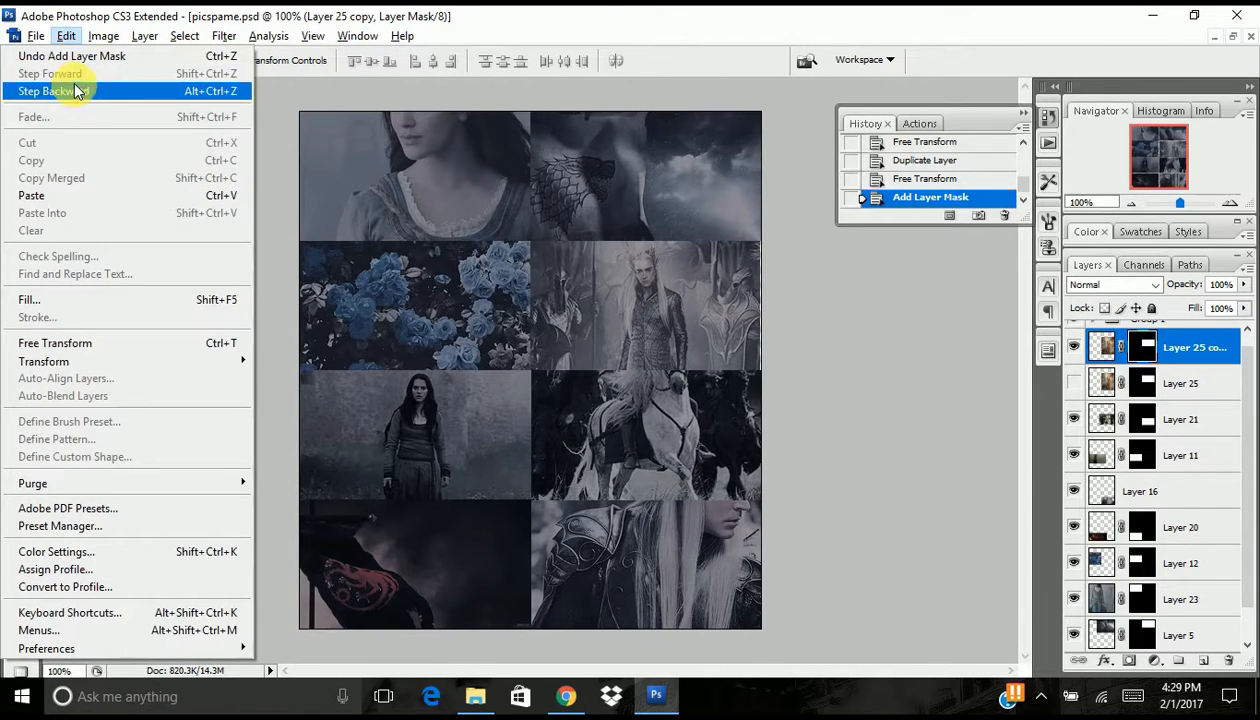
left_click(775, 271)
- Paint white on the Layer 25 copy's mask along the panel's right edge with the 13 px Brush to reveal its edge pixels
key("b")
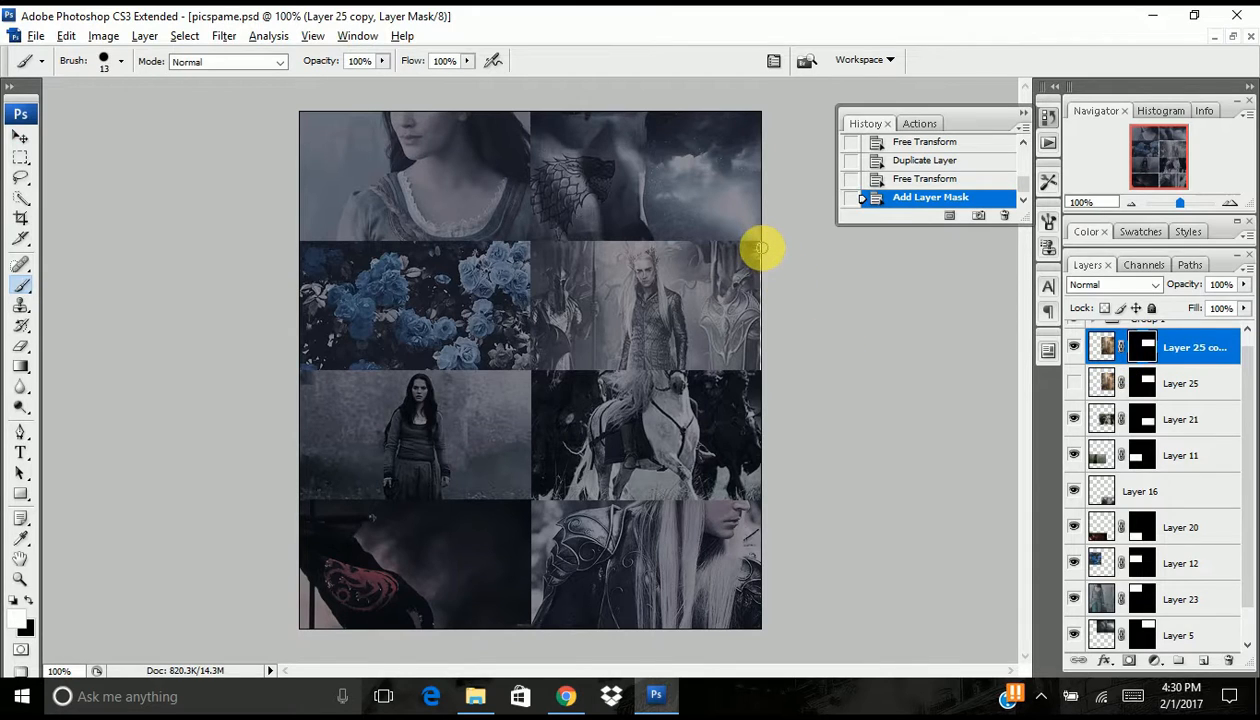
left_click_drag(761, 246, 763, 365)
left_click(1230, 204)
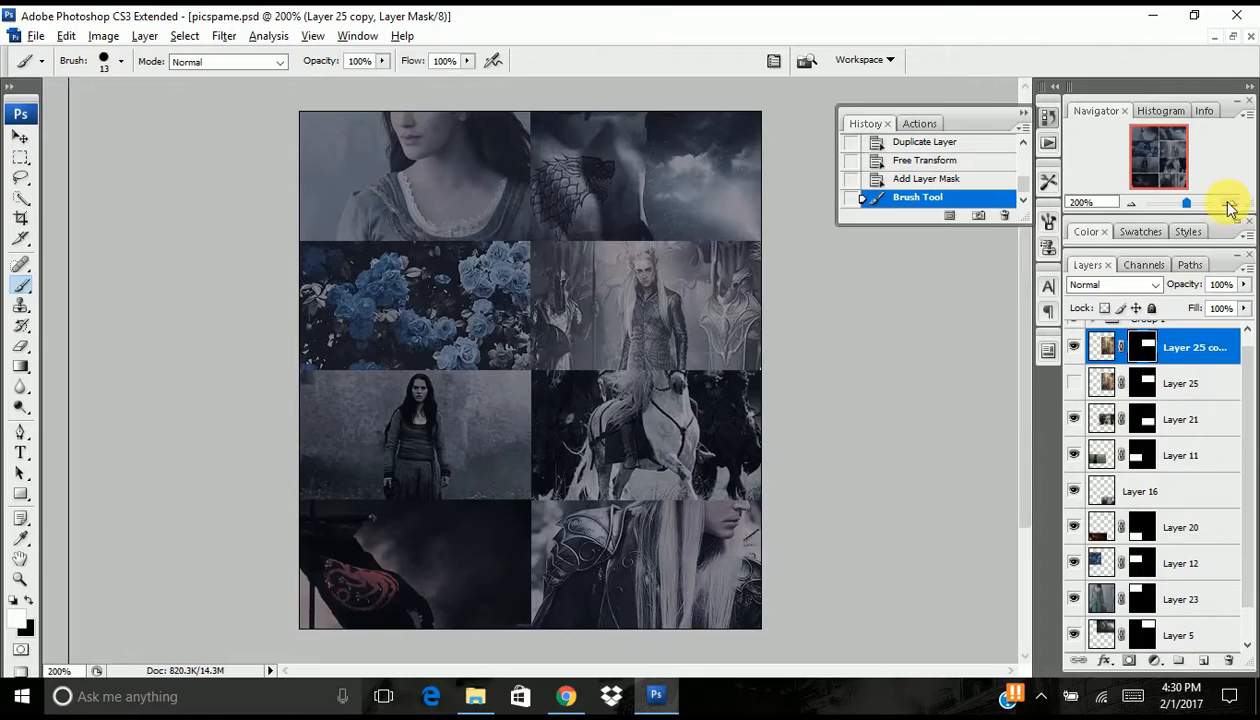
left_click(1230, 204)
left_click_drag(1158, 162, 1218, 148)
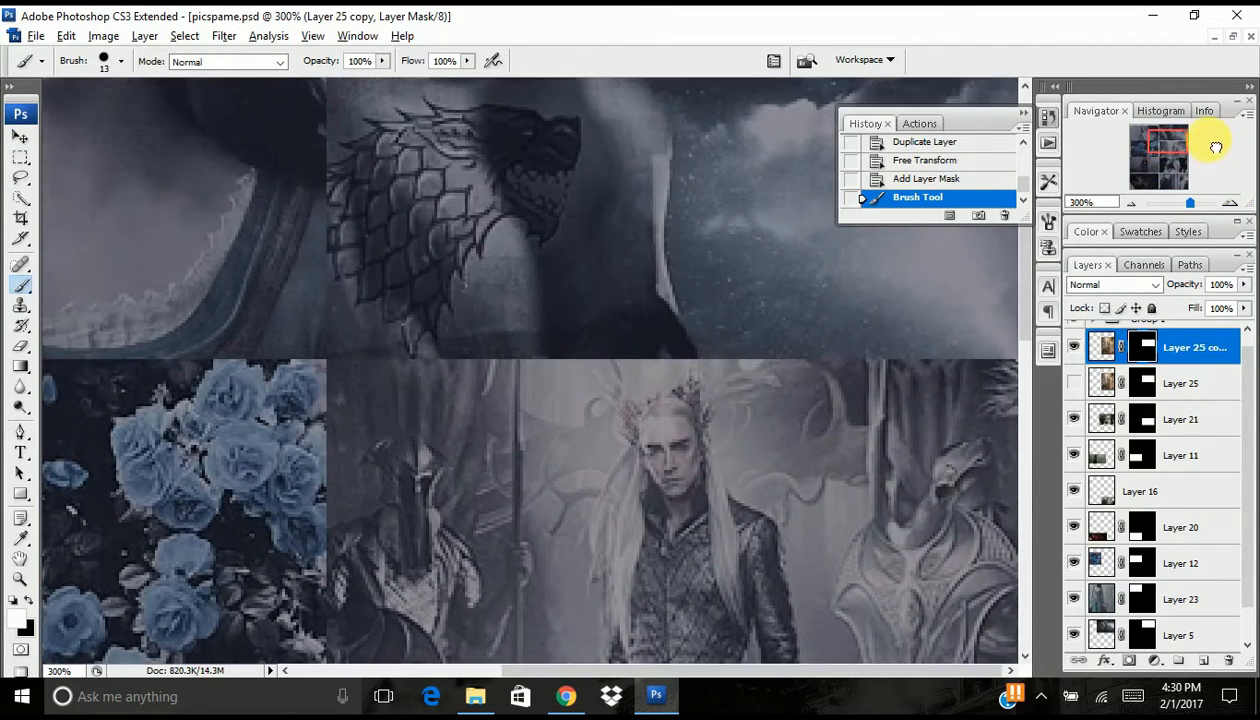
left_click(1016, 377)
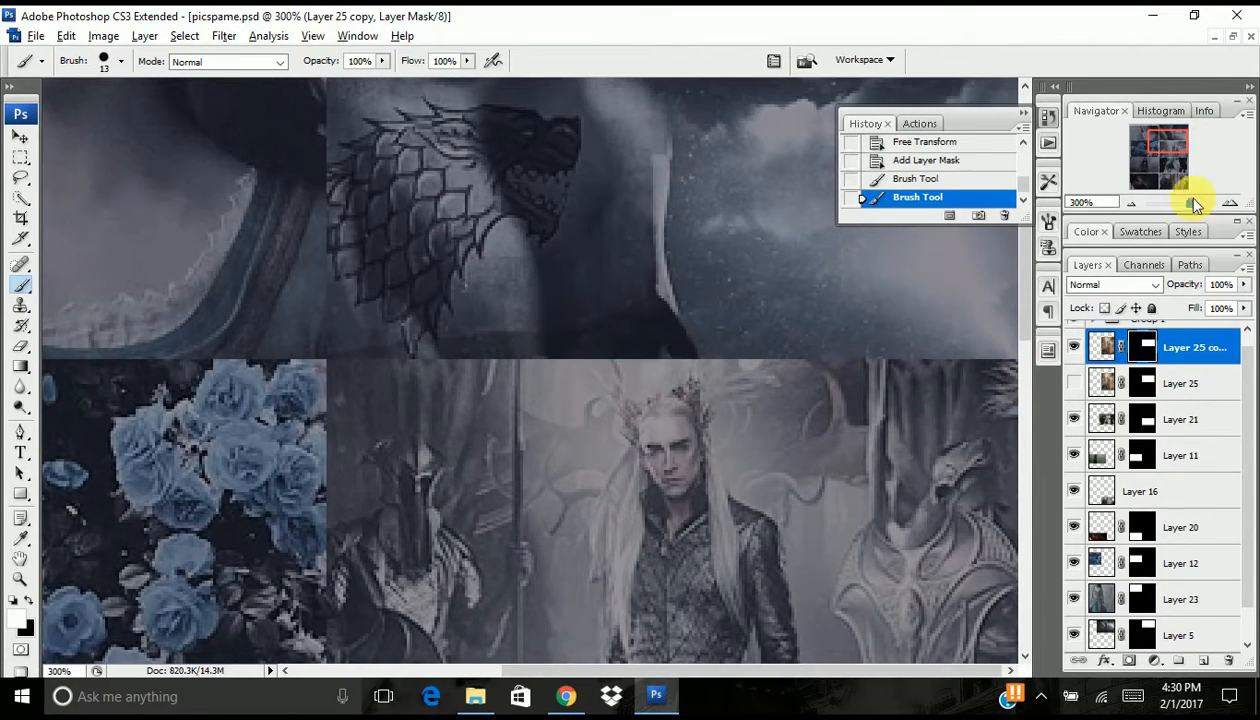
left_click_drag(1168, 150, 1175, 165)
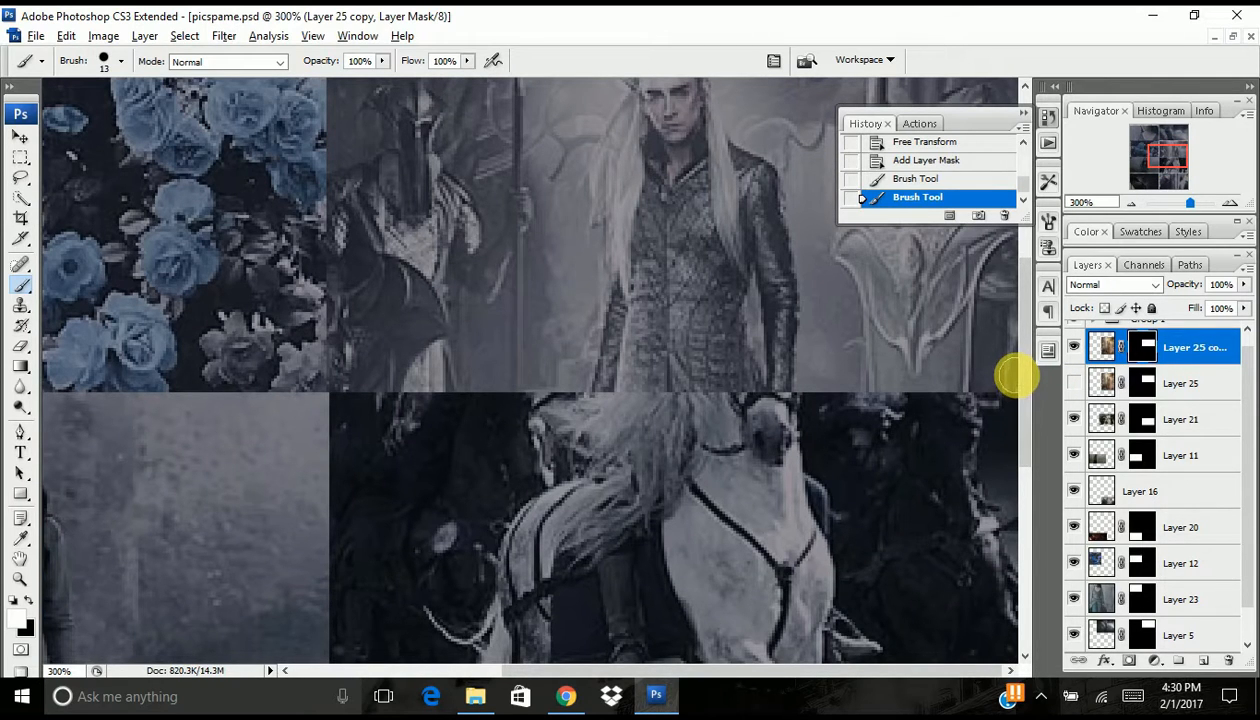
left_click(1016, 377)
- Delete the hidden original Layer 25 and return the view to 100% zoom
left_click(1131, 204)
left_click(1131, 204)
left_click_drag(1201, 389, 1229, 661)
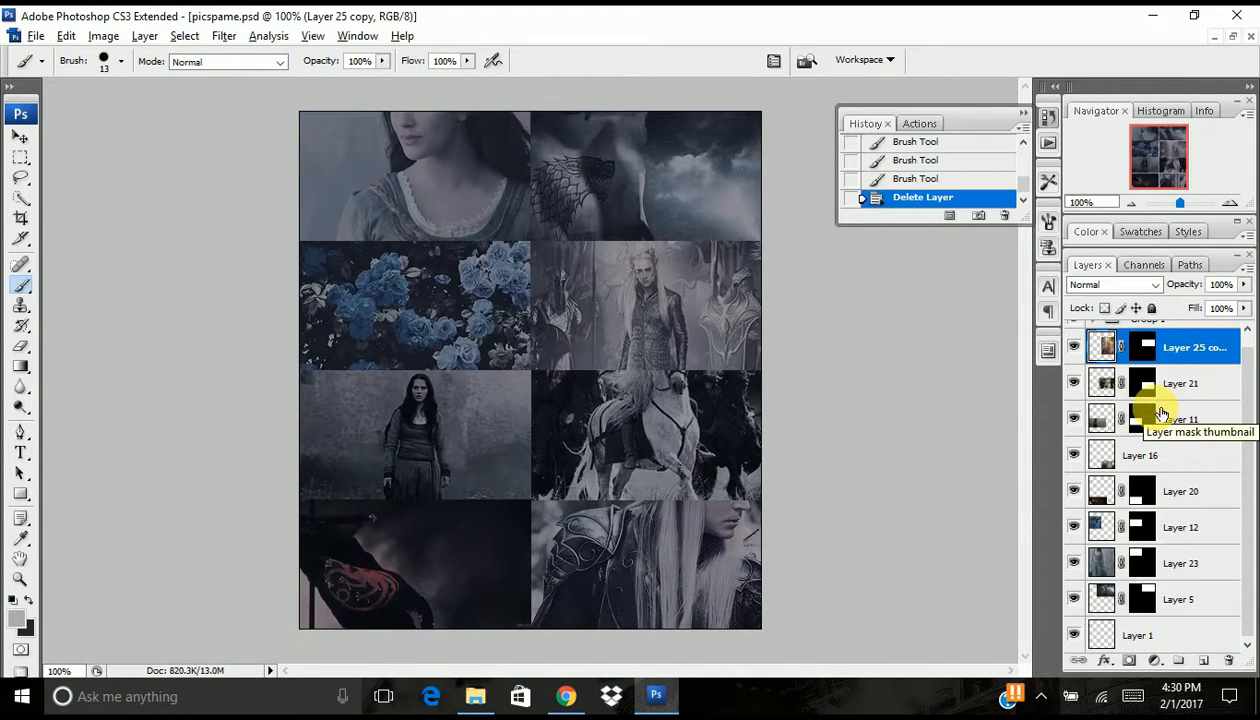
- Compare the picspam with and without the Group 1 coloring
scroll(1134, 425, "up", 1)
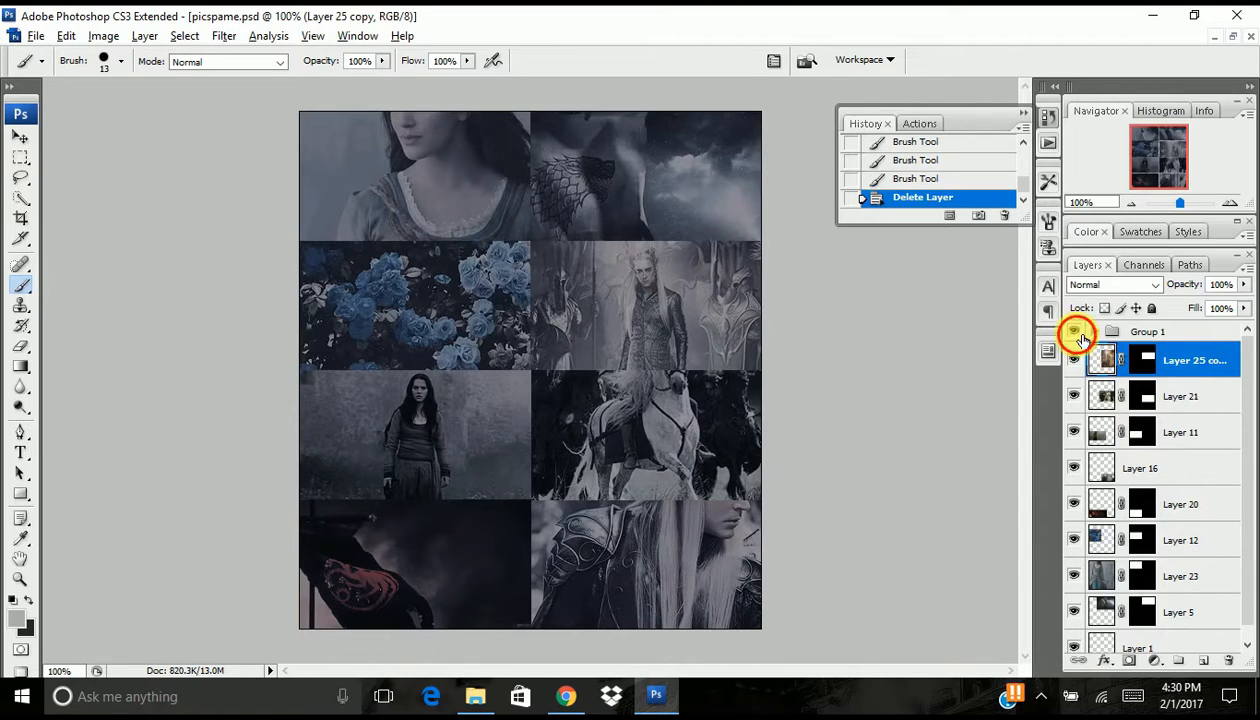
left_click(1078, 334)
left_click(1078, 334)
left_click(1078, 334)
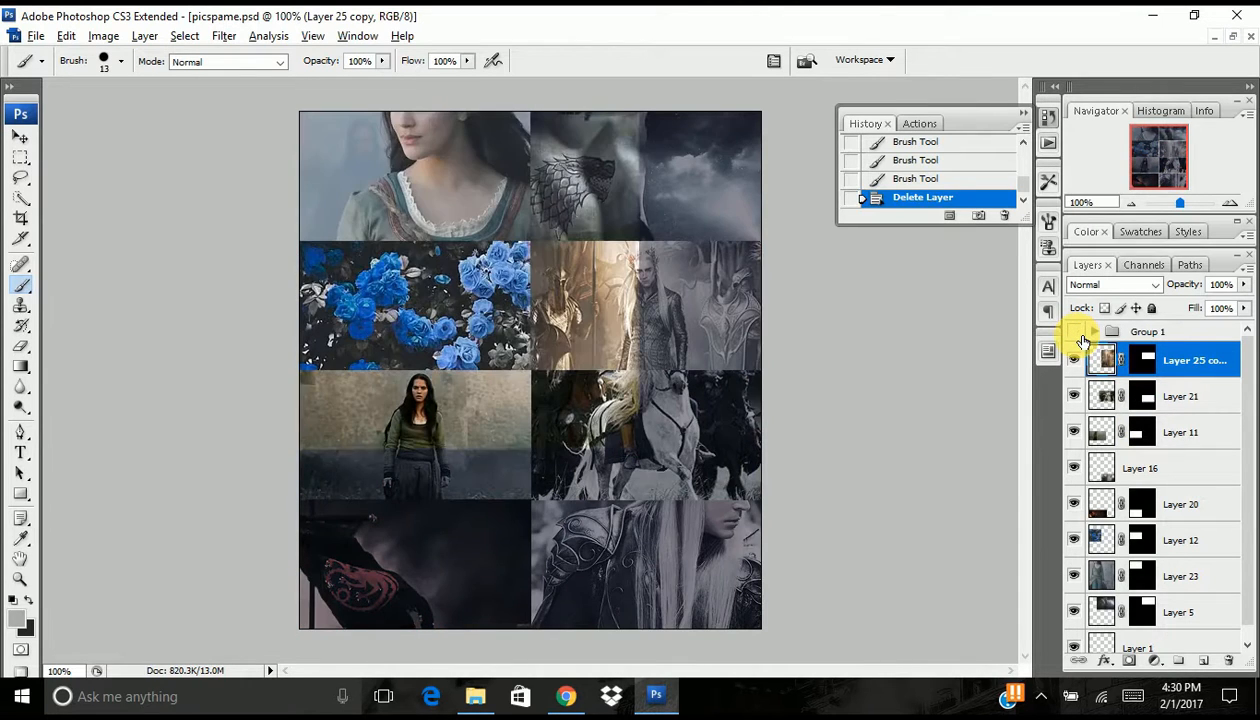
left_click(1078, 334)
left_click(1078, 334)
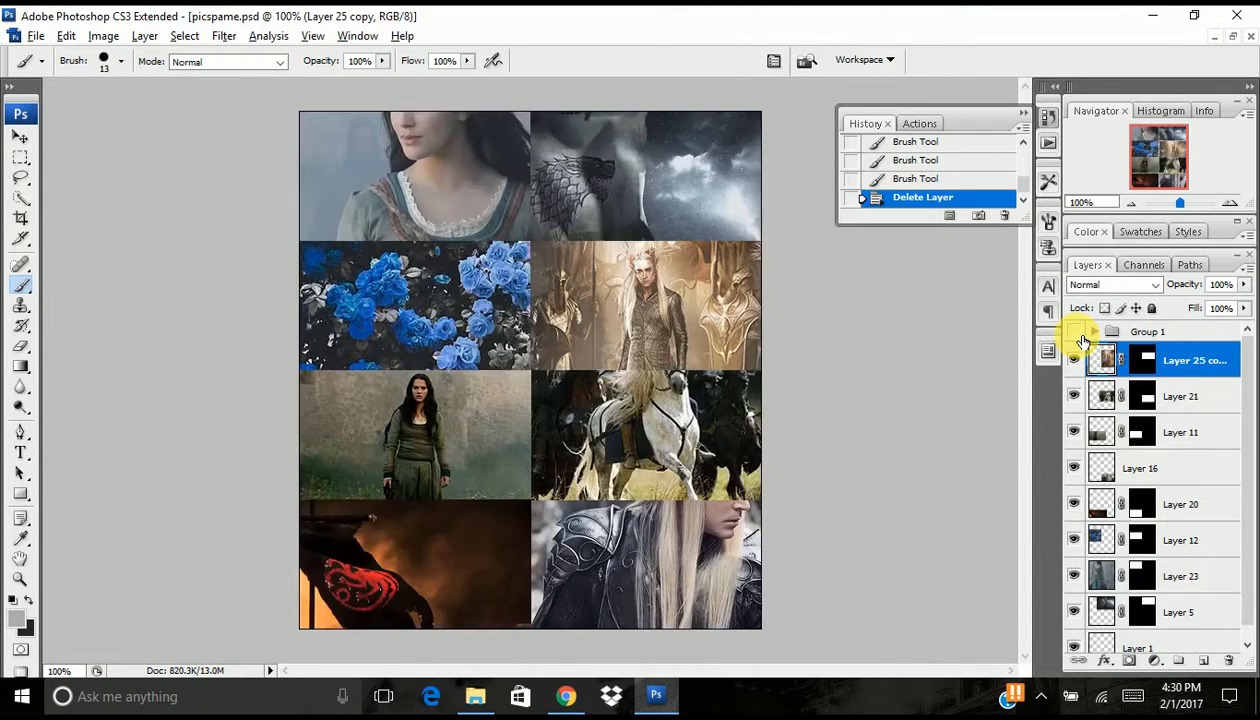
left_click(1078, 334)
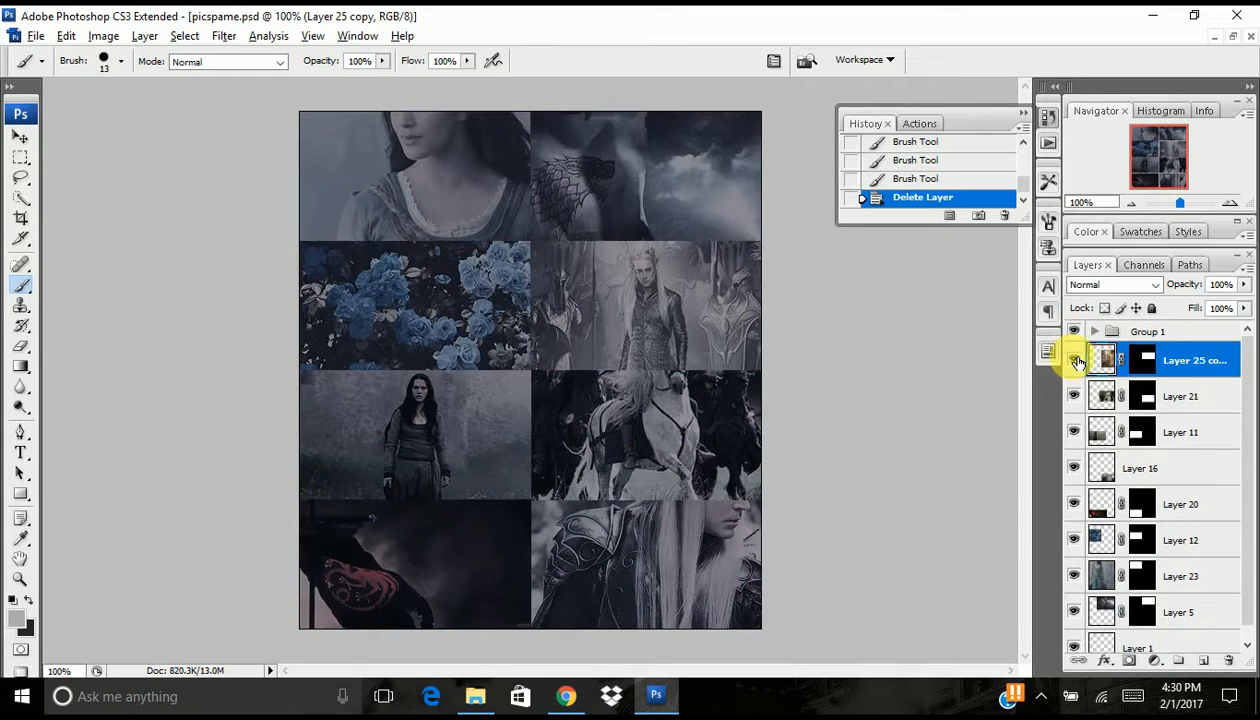
left_click(1195, 331)
scroll(1197, 345, "down", 1)
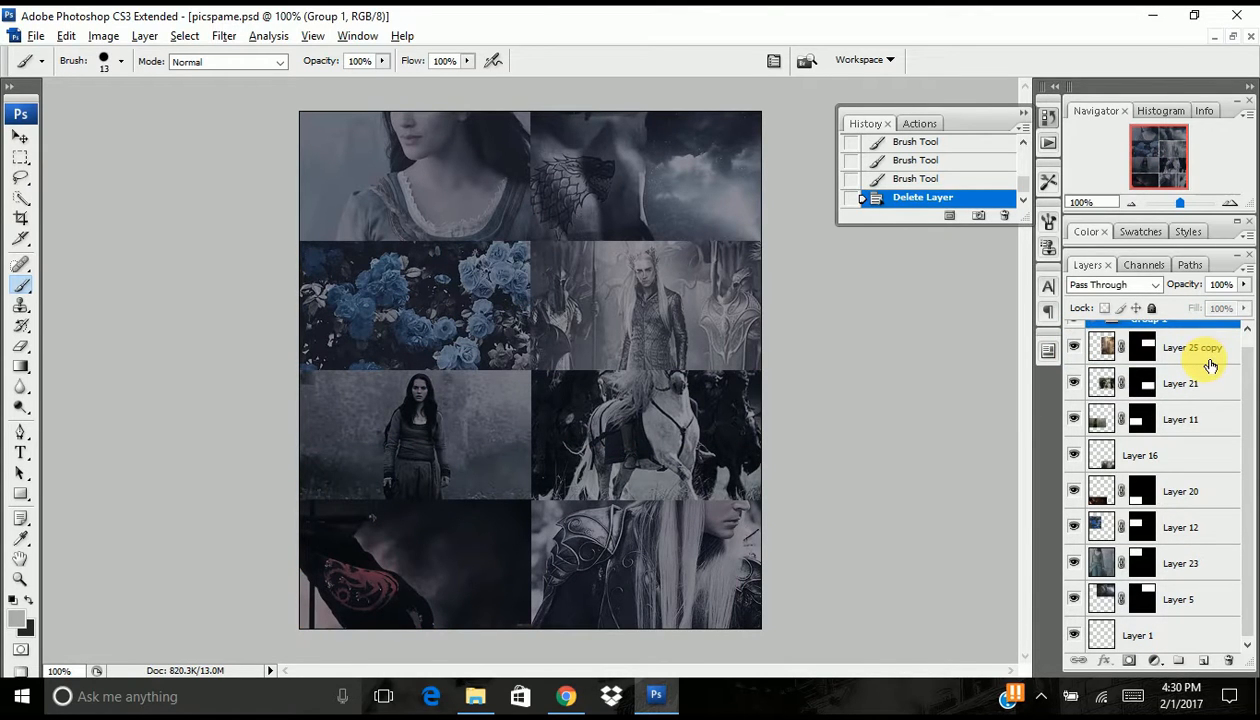
left_click(1114, 358)
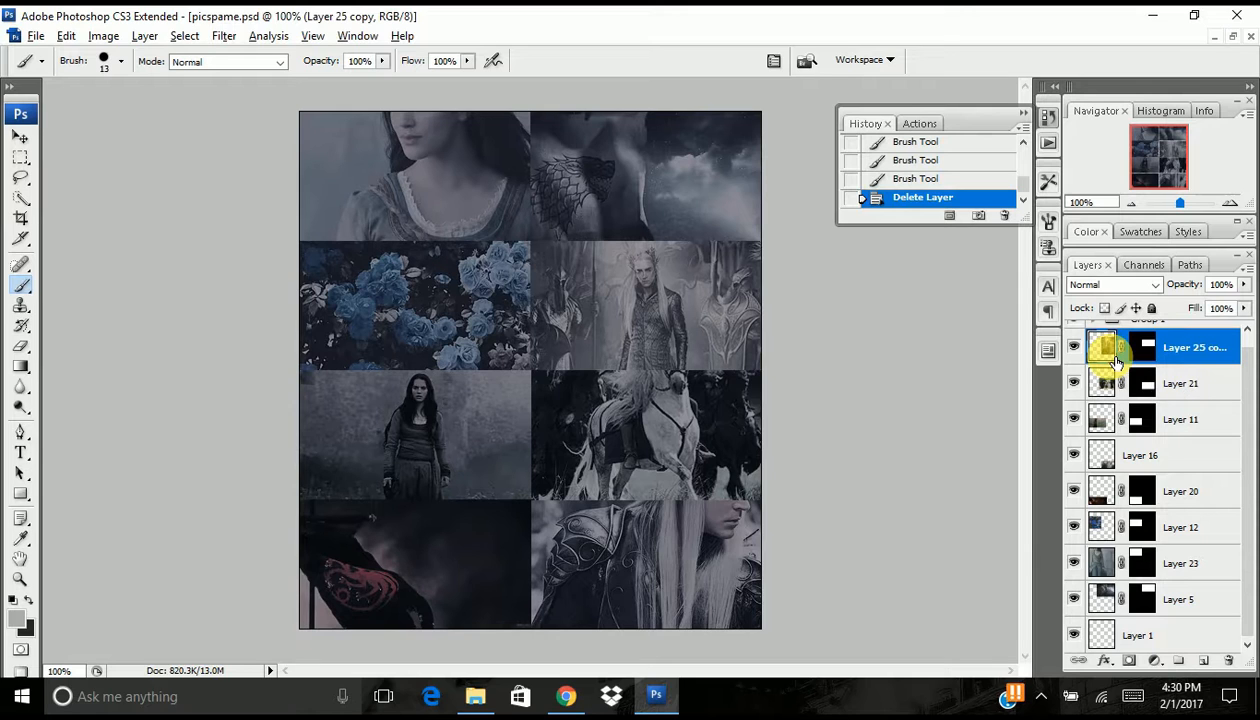
left_click(222, 37)
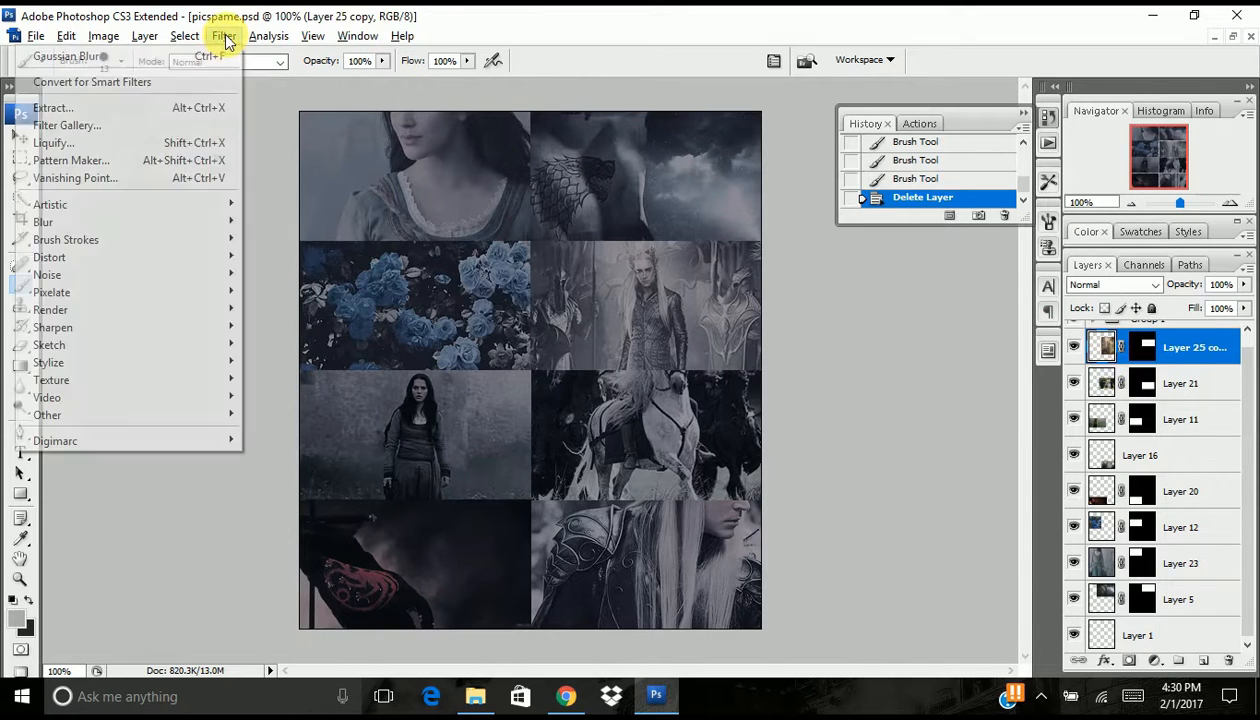
mouse_move(153, 333)
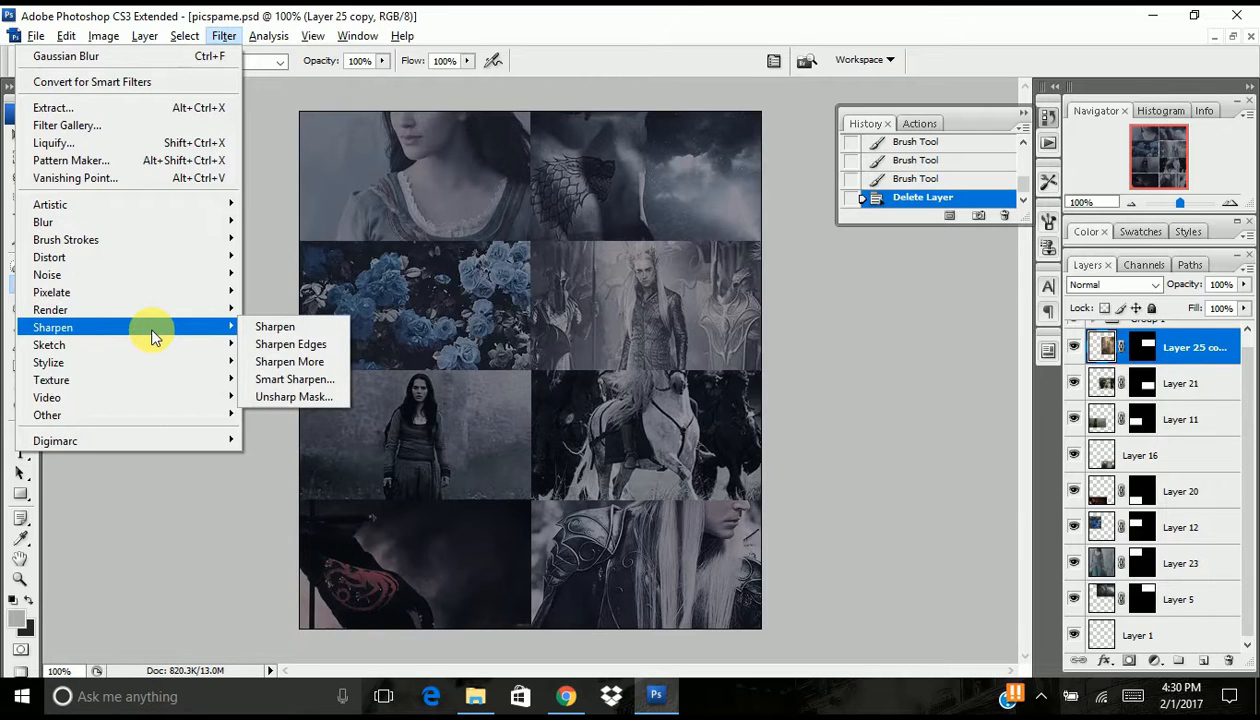
left_click(825, 368)
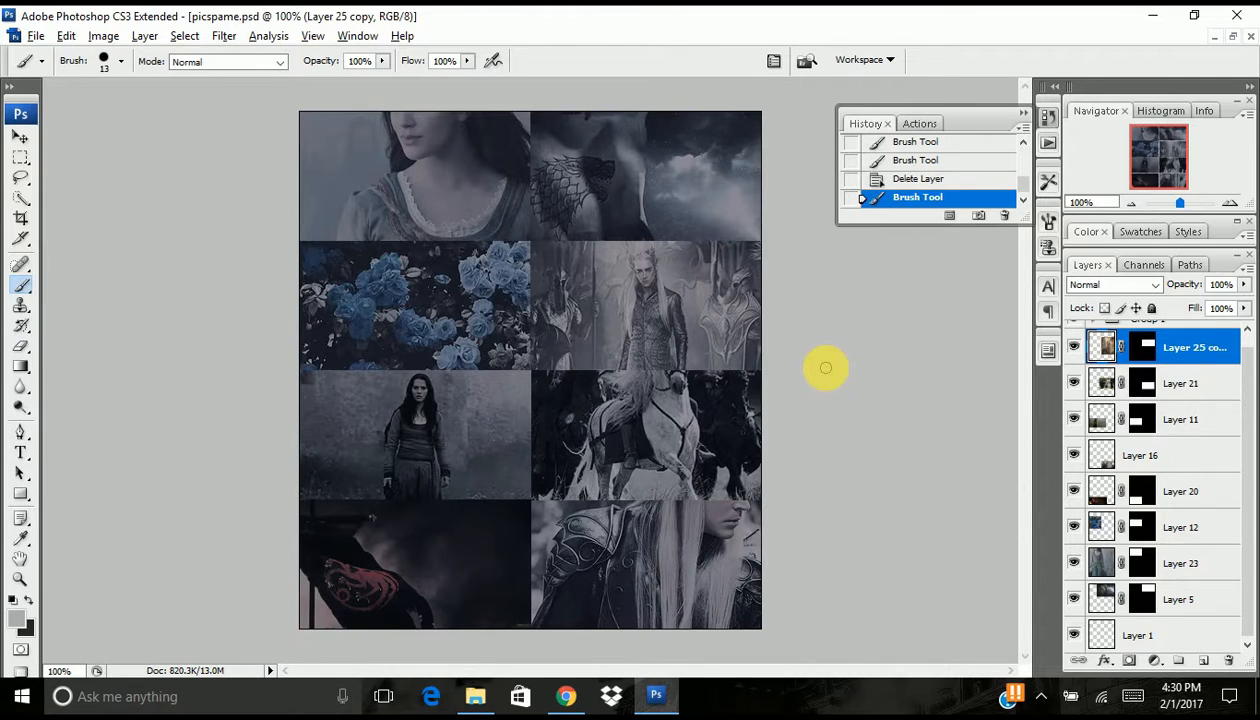
- Collapse the history list and put all layers from Group 1 down to Layer 1 into one new group
left_click(1022, 112)
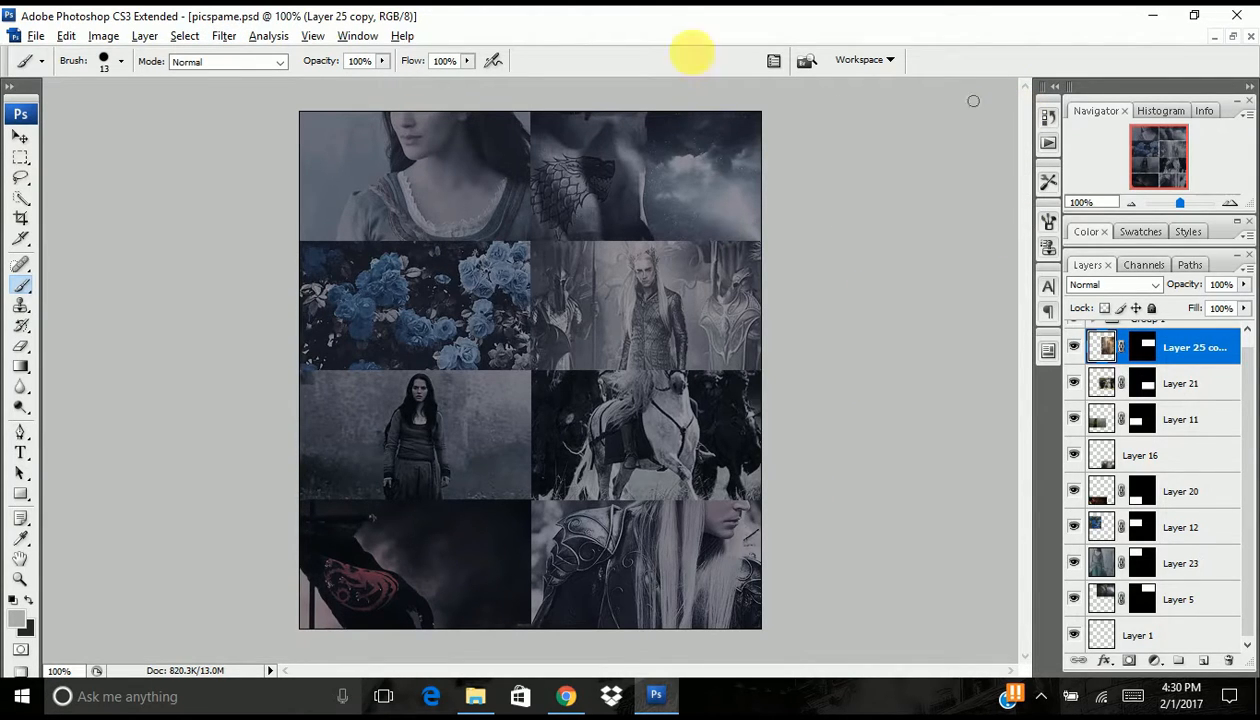
left_click(22, 139)
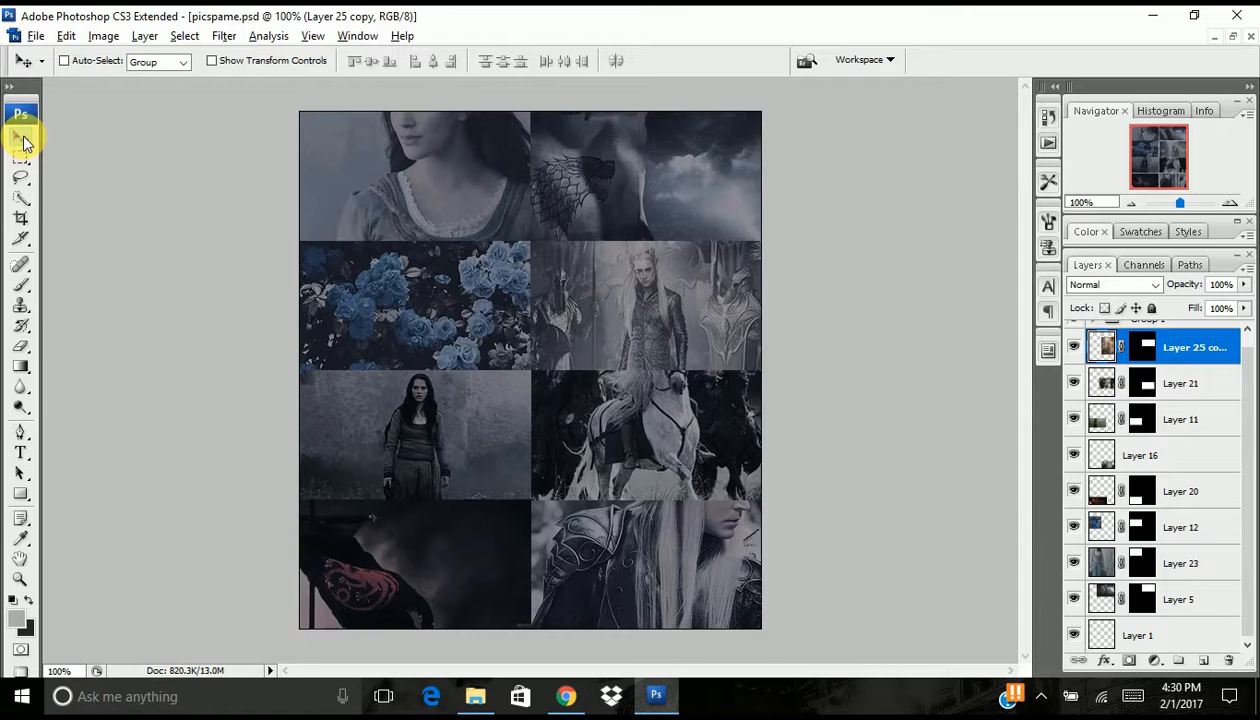
scroll(1188, 372, "up", 1)
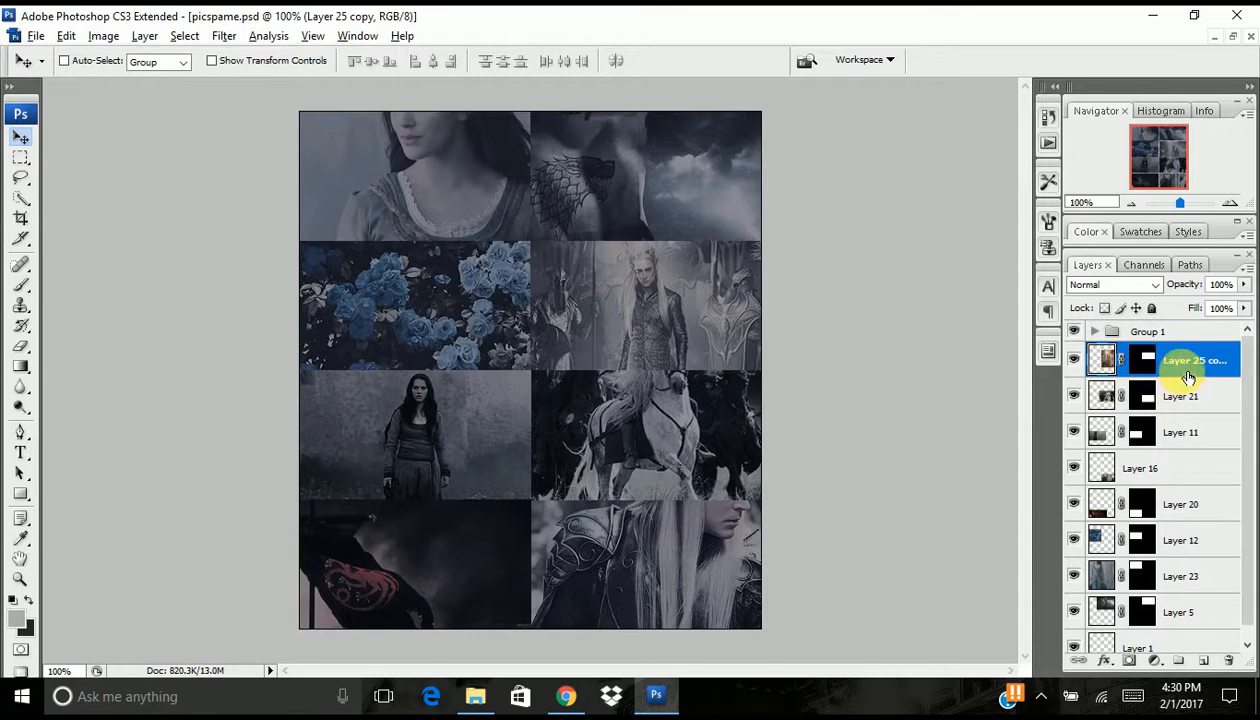
left_click(1171, 336)
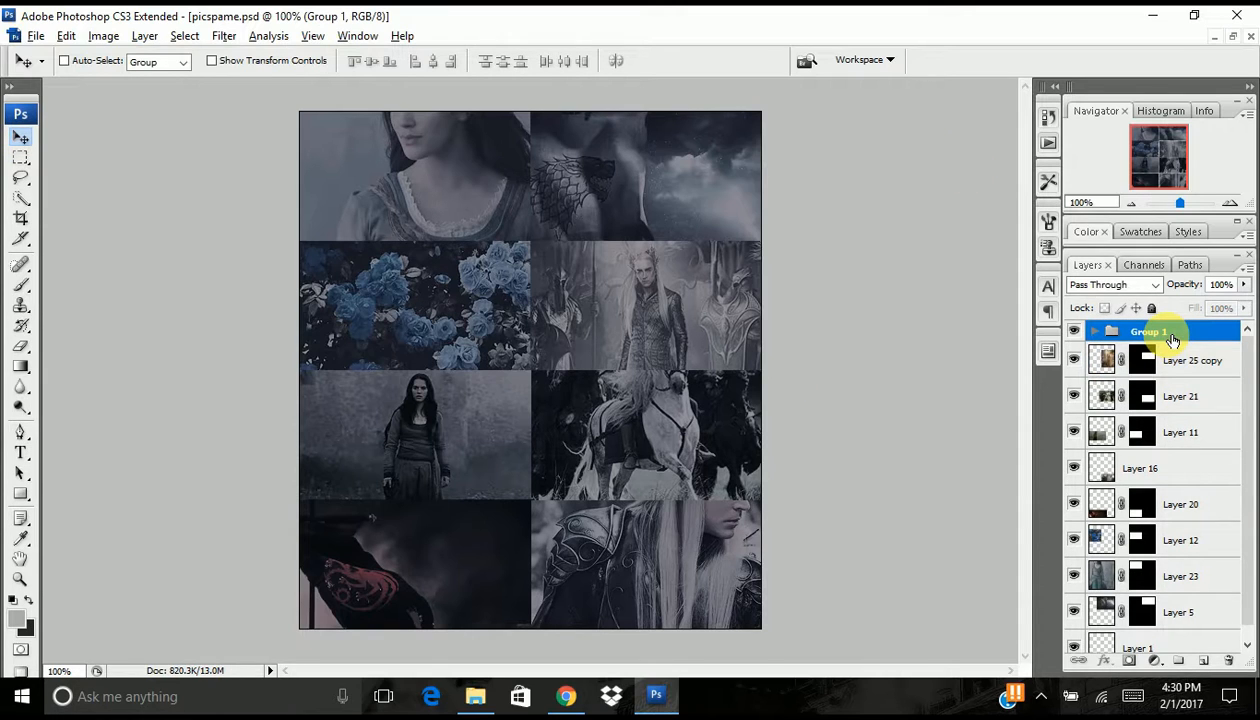
scroll(1116, 480, "down", 1)
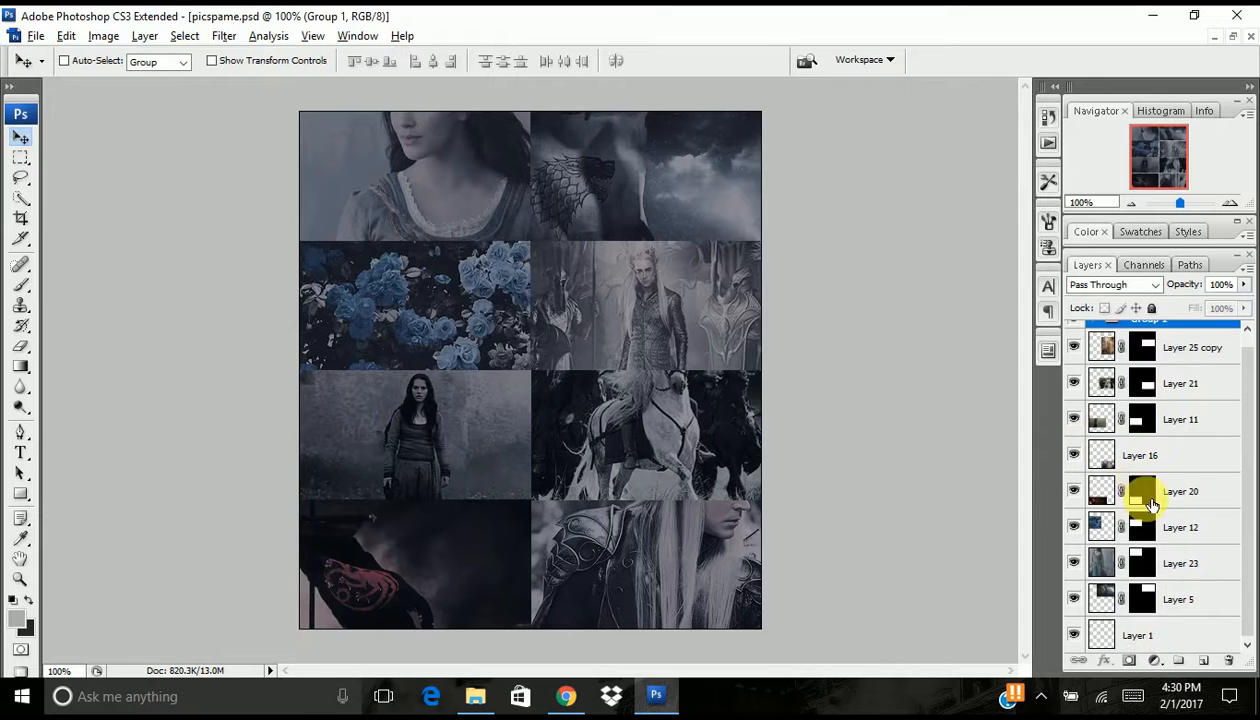
left_click(1128, 628, "shift")
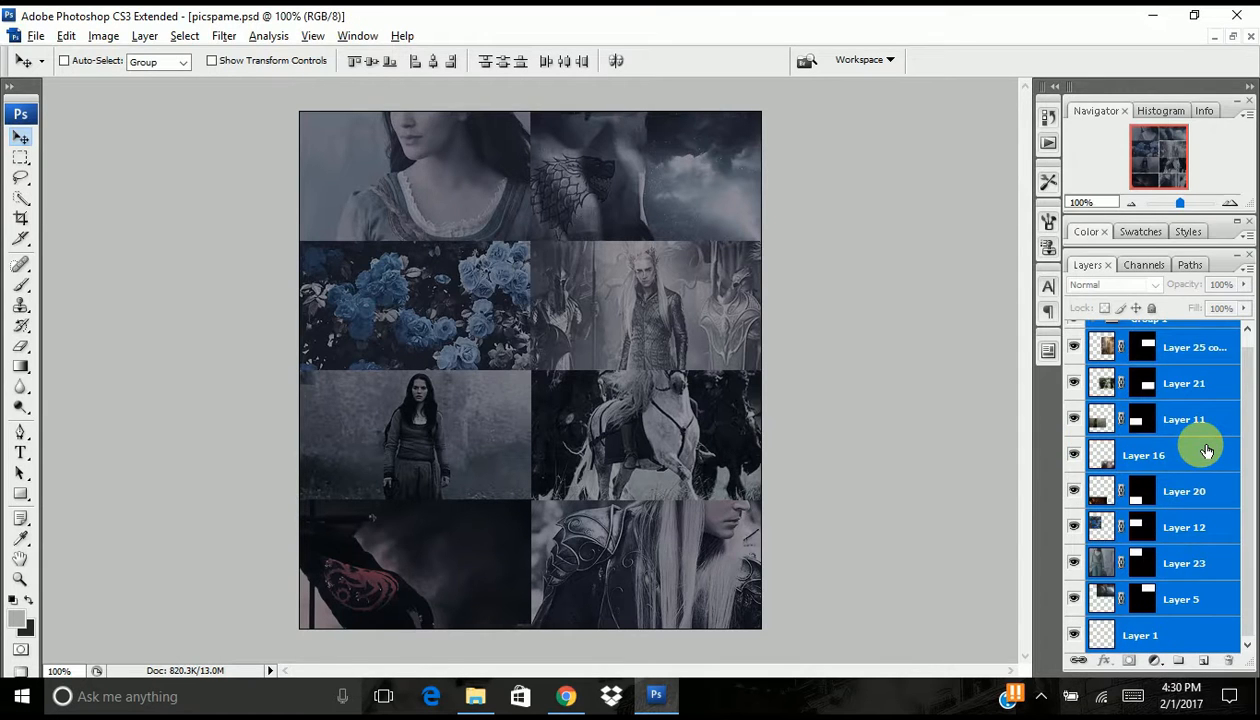
key("ctrl+g")
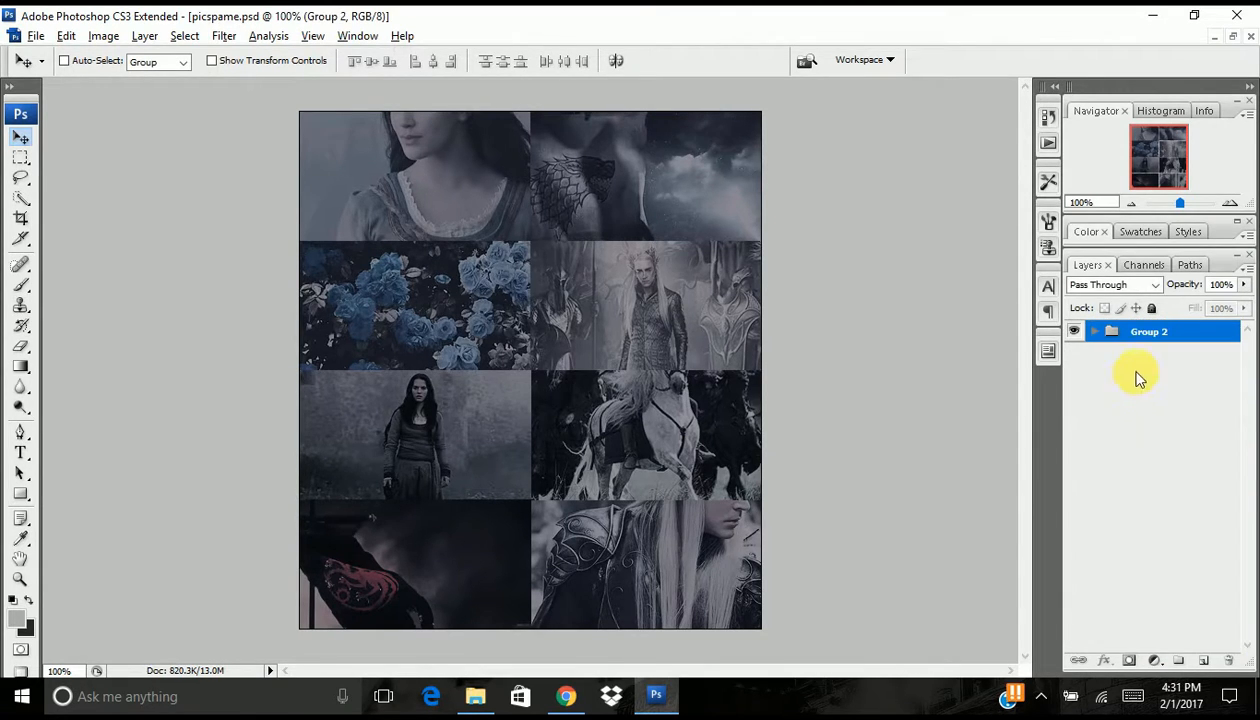
- Duplicate the new group and merge the duplicate into a single layer
left_click_drag(1150, 332, 1205, 660)
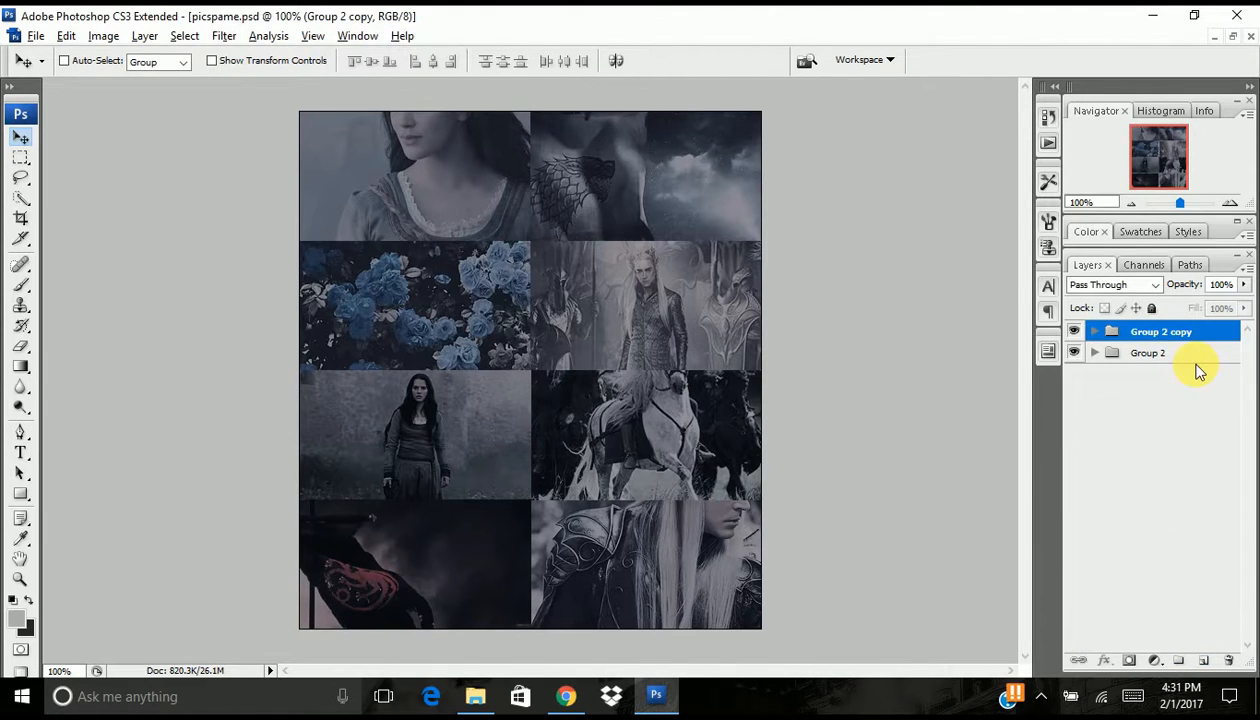
right_click(1193, 330)
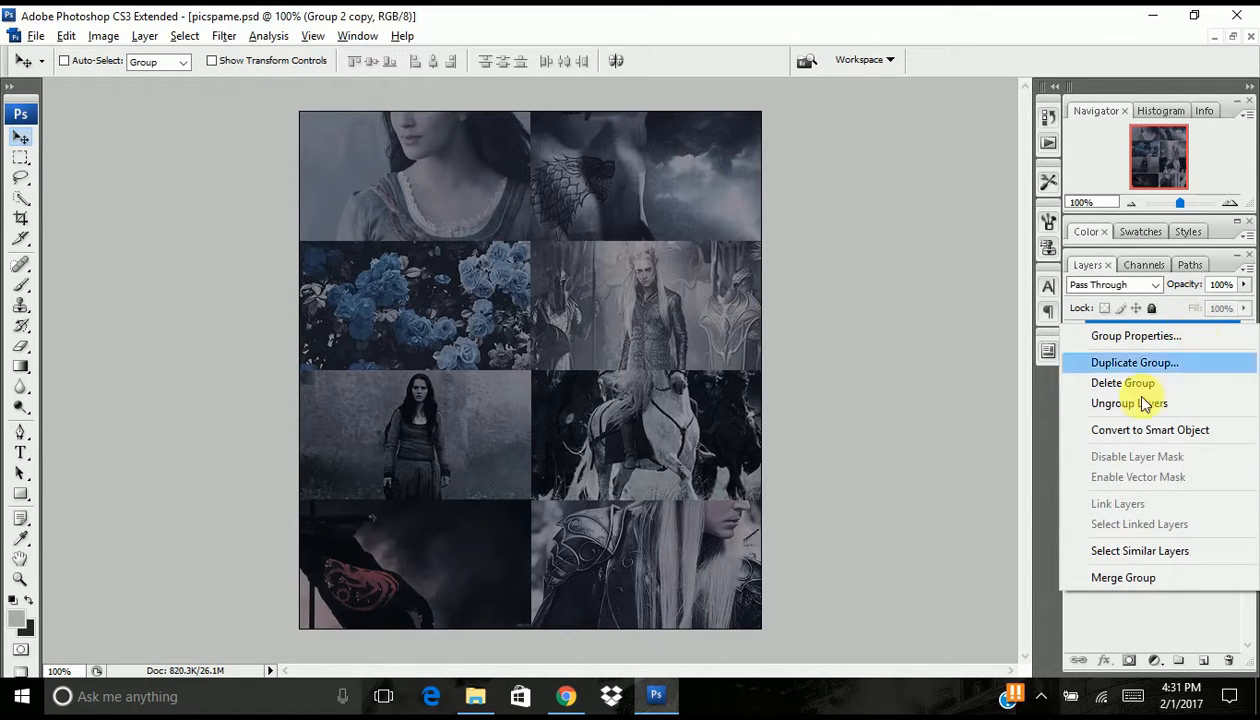
left_click(1115, 575)
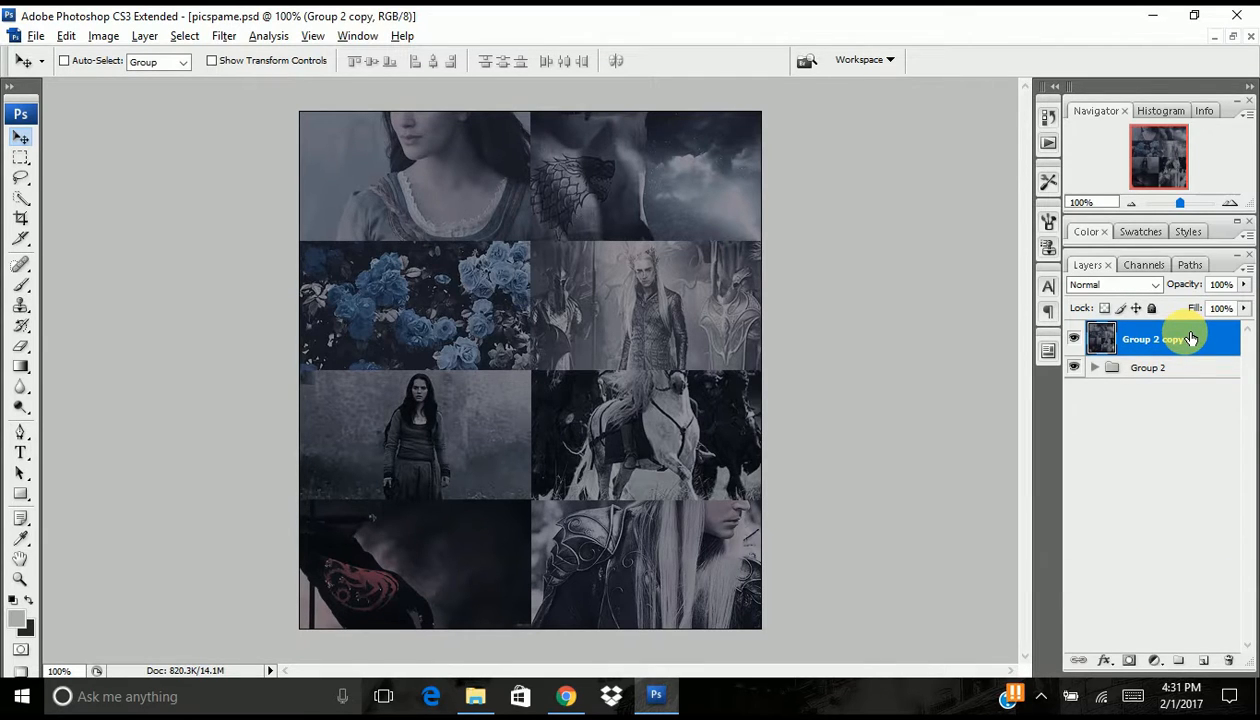
- Duplicate the merged layer and, with the upper copy hidden, apply a 1.7-pixel Gaussian Blur to the lower one
left_click_drag(1147, 336, 1215, 663)
left_click(1074, 339)
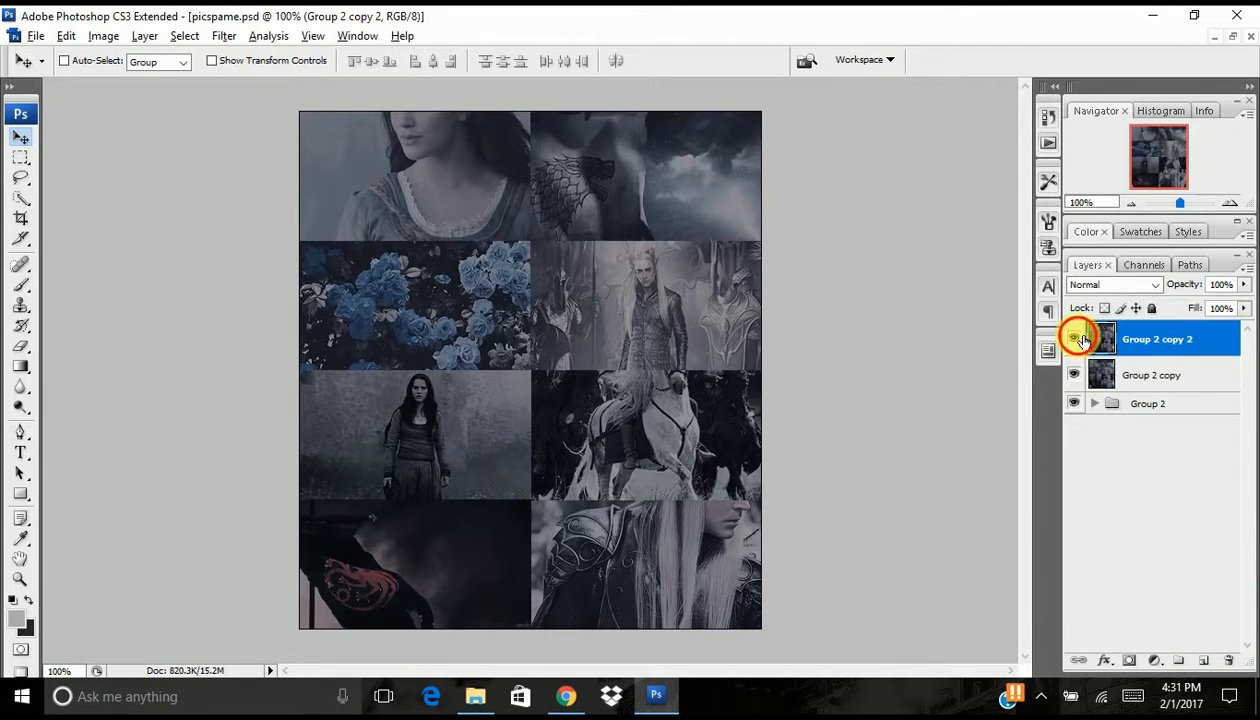
left_click(1120, 375)
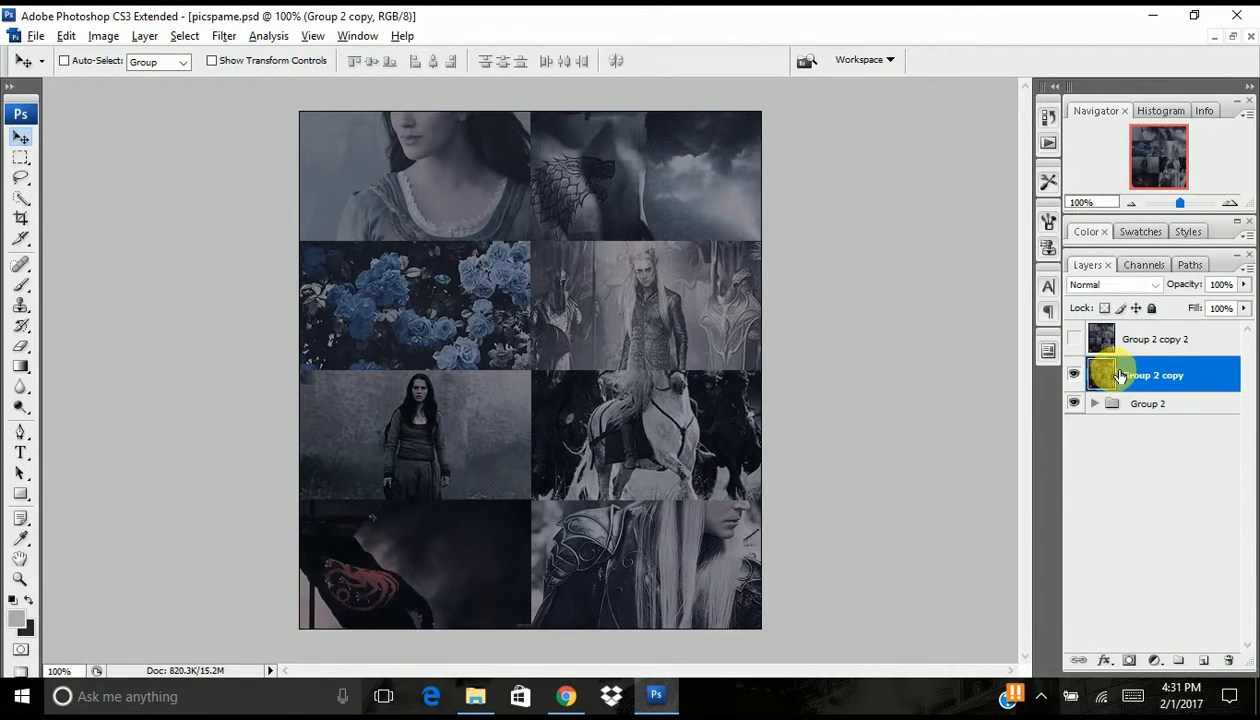
left_click(222, 36)
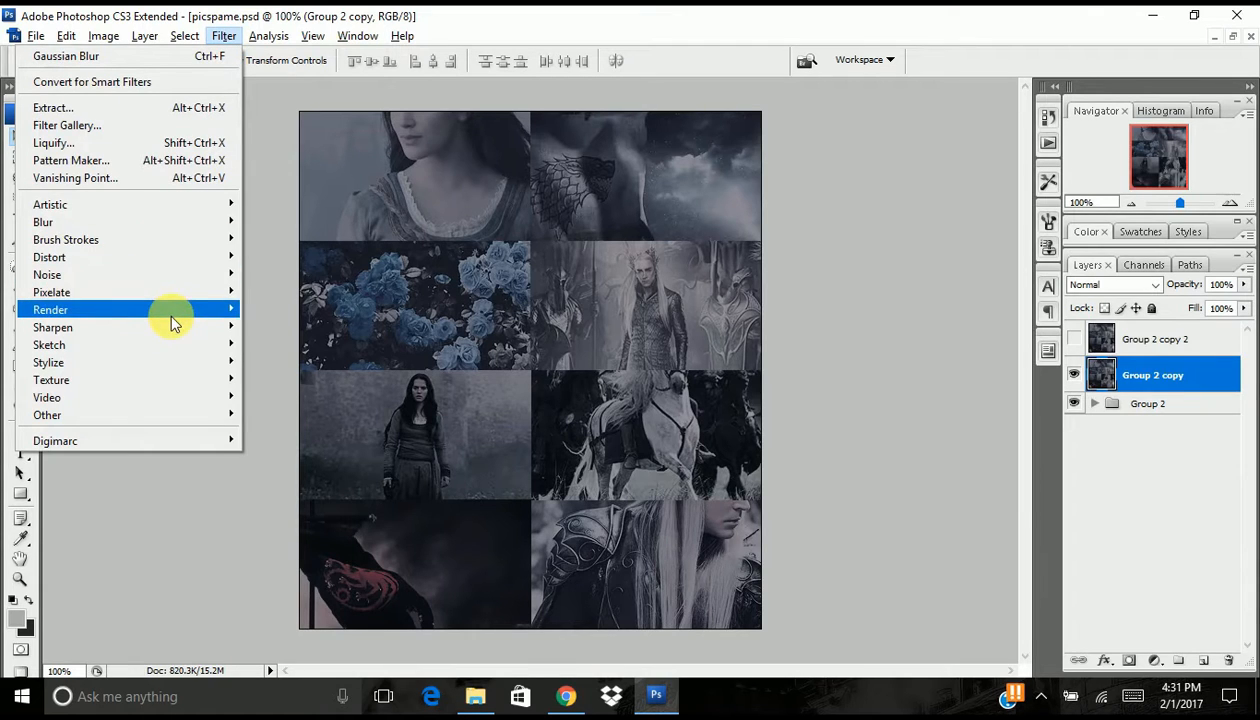
mouse_move(186, 258)
mouse_move(188, 219)
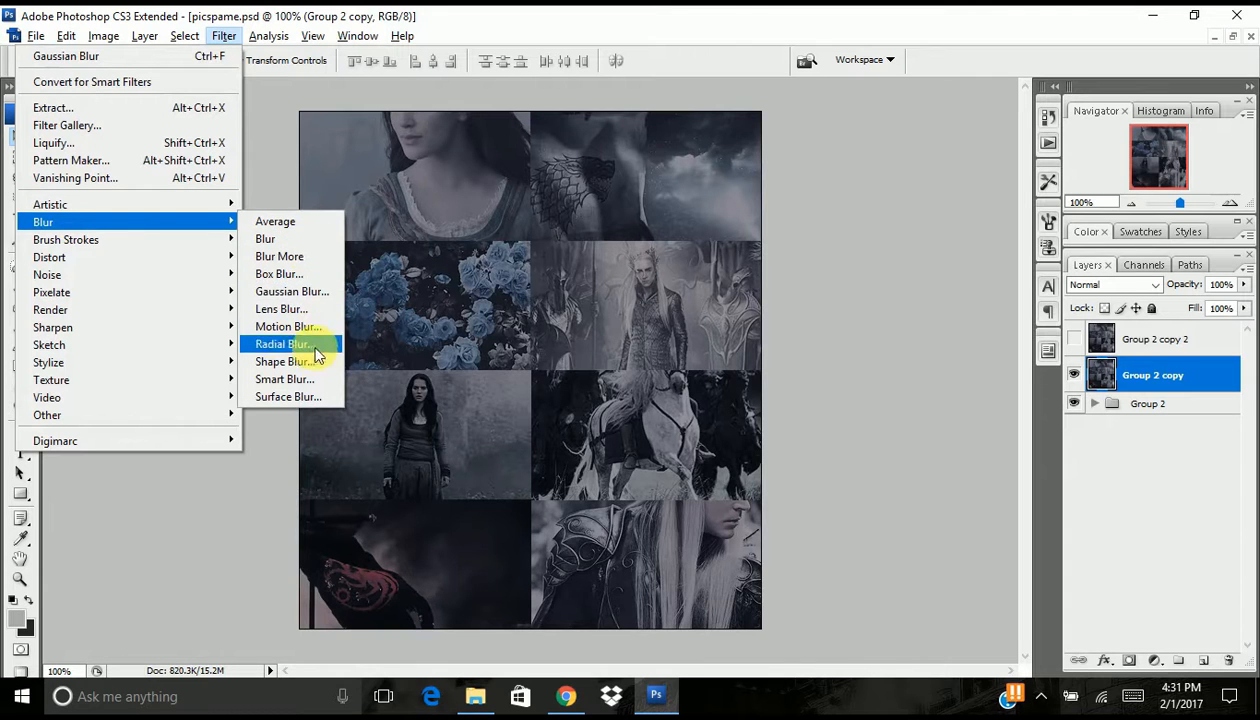
left_click(292, 291)
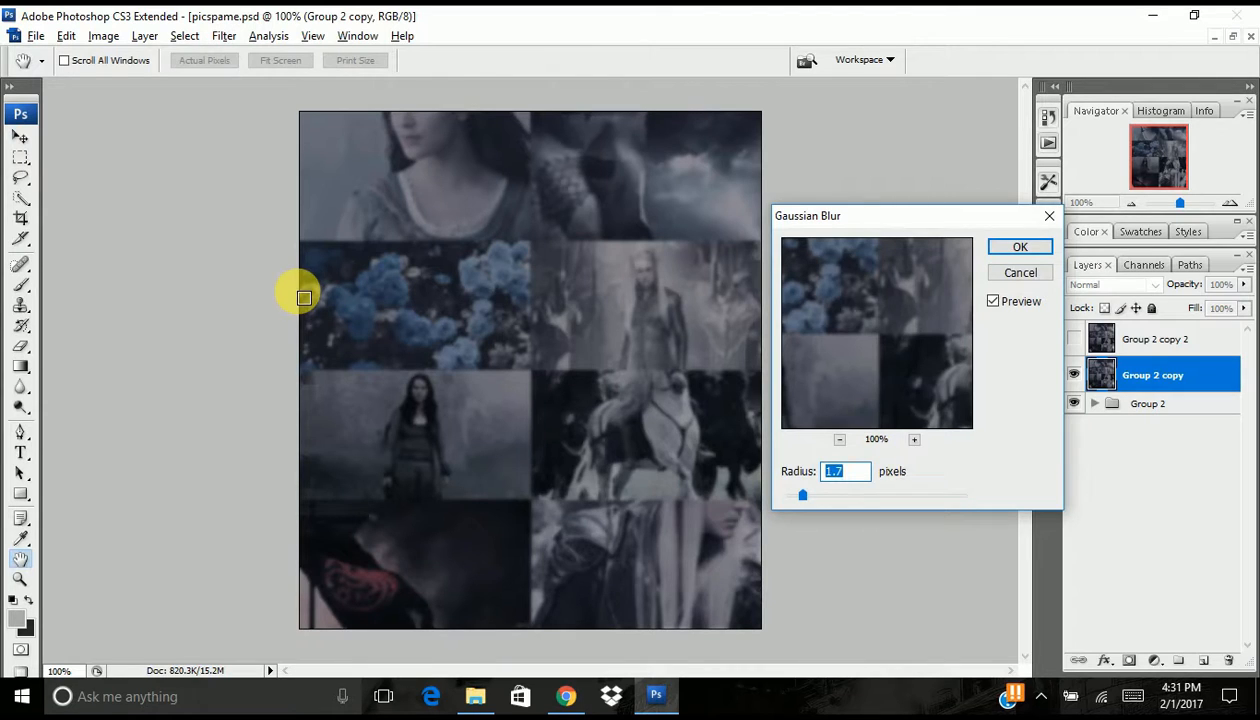
key("Return")
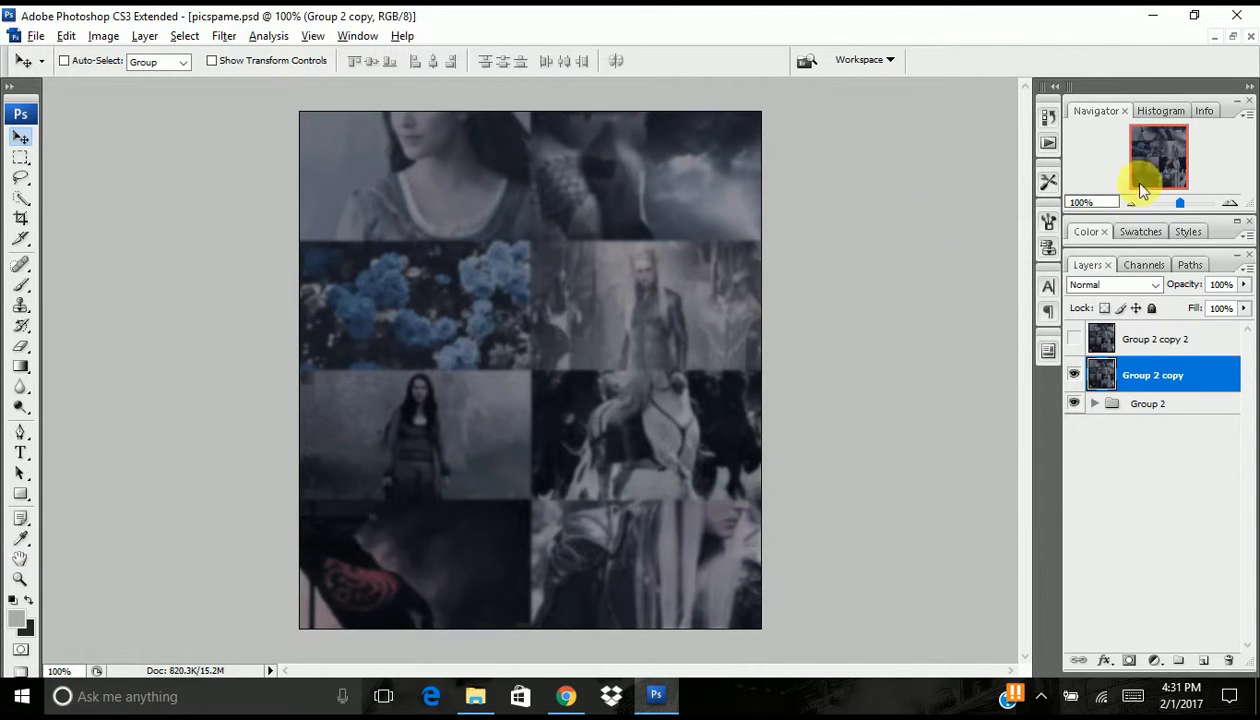
- Set the blurred Group 2 copy to 70% opacity, and show Group 2 copy 2 at 37% opacity
mouse_move(1184, 284)
left_mouse_down()
mouse_move(1146, 298)
mouse_move(1170, 300)
left_mouse_up()
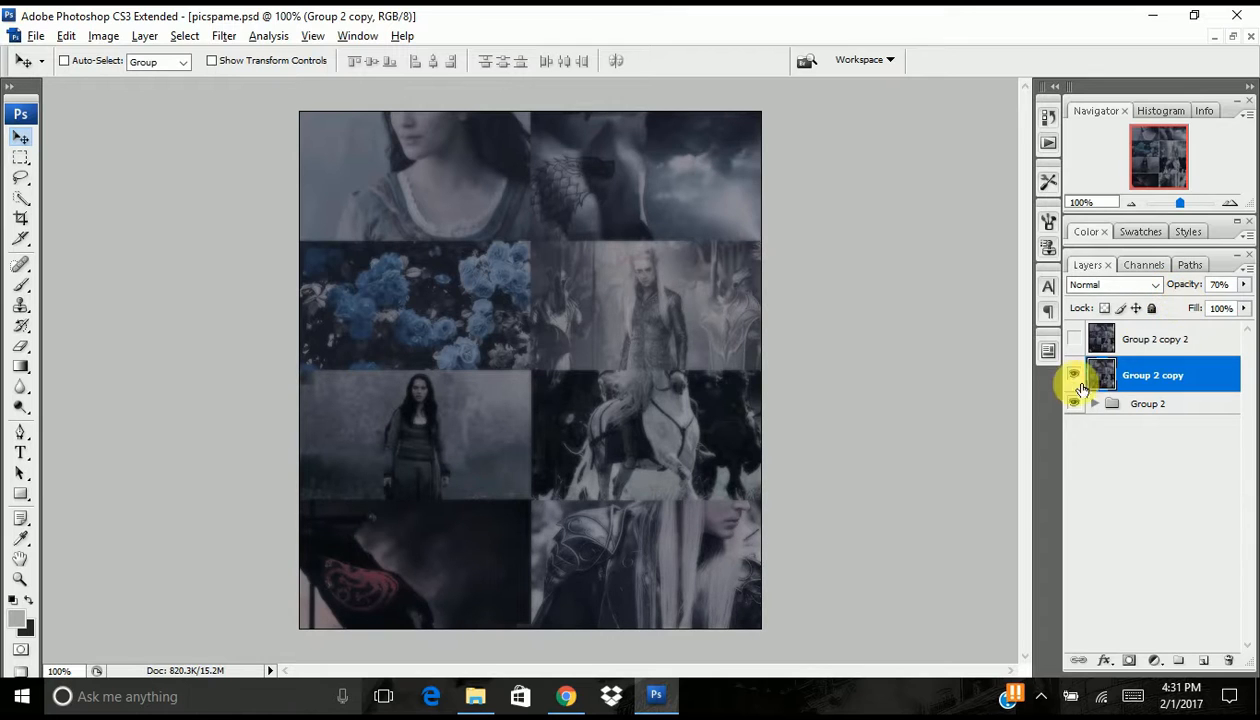
left_click(1075, 340)
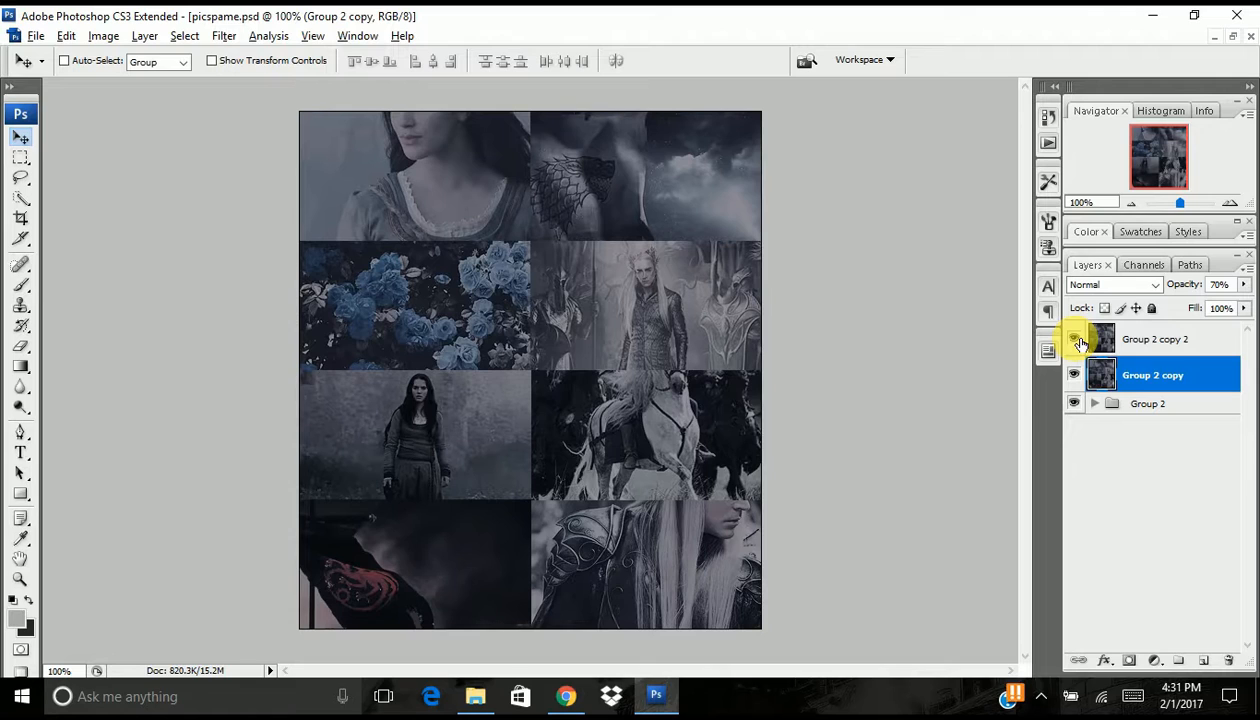
left_click(1148, 343)
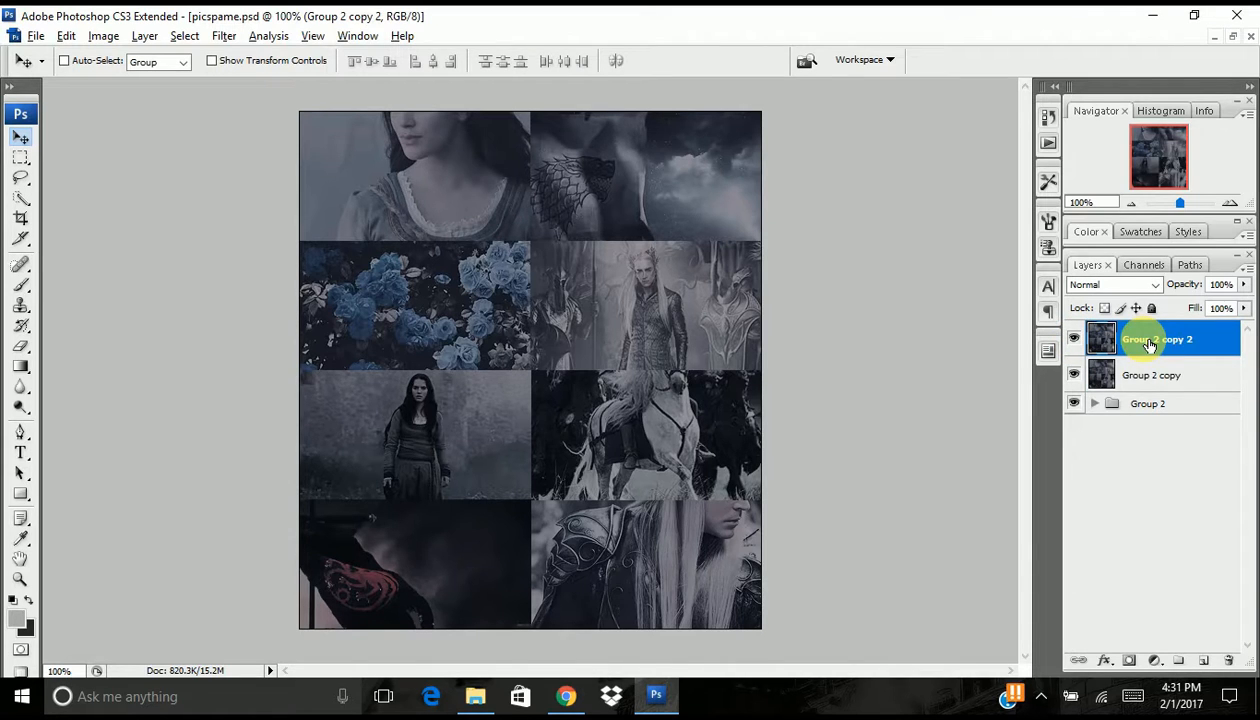
left_click_drag(1203, 284, 1146, 291)
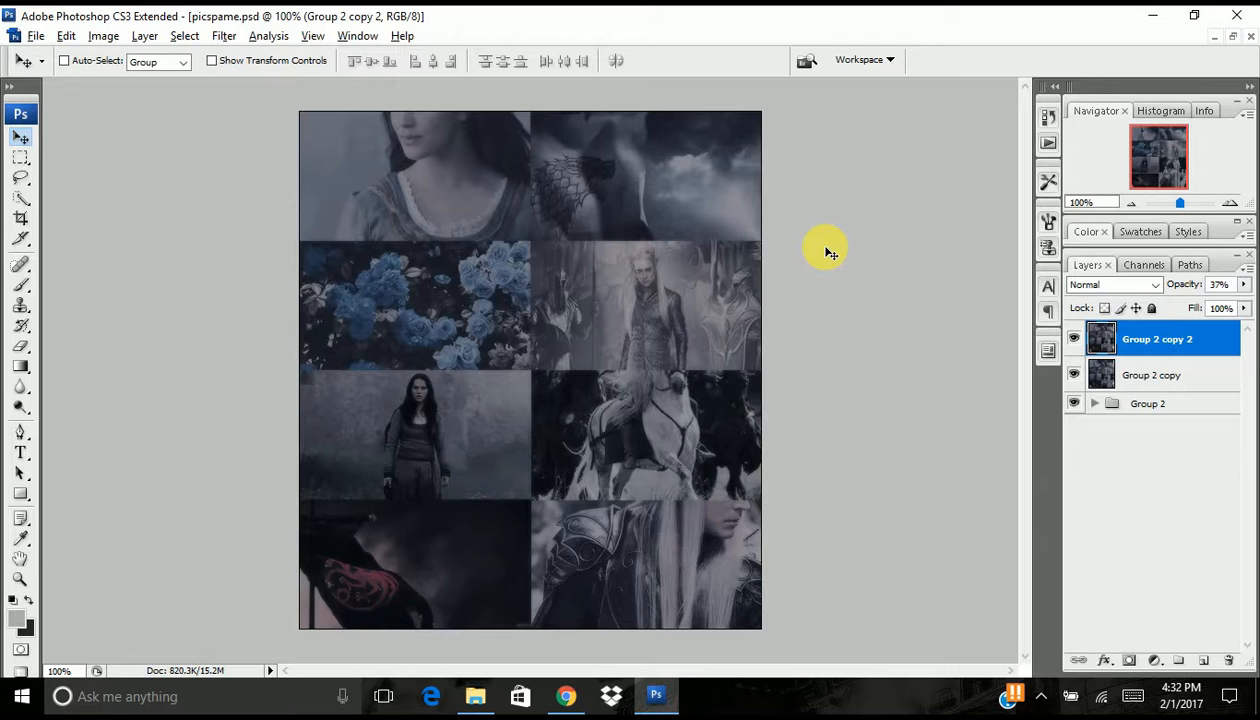
- Restore the documents to floating windows and arrange picspame.psd beside little0.psd
left_click(1232, 36)
left_click_drag(343, 103, 852, 126)
left_click(467, 122)
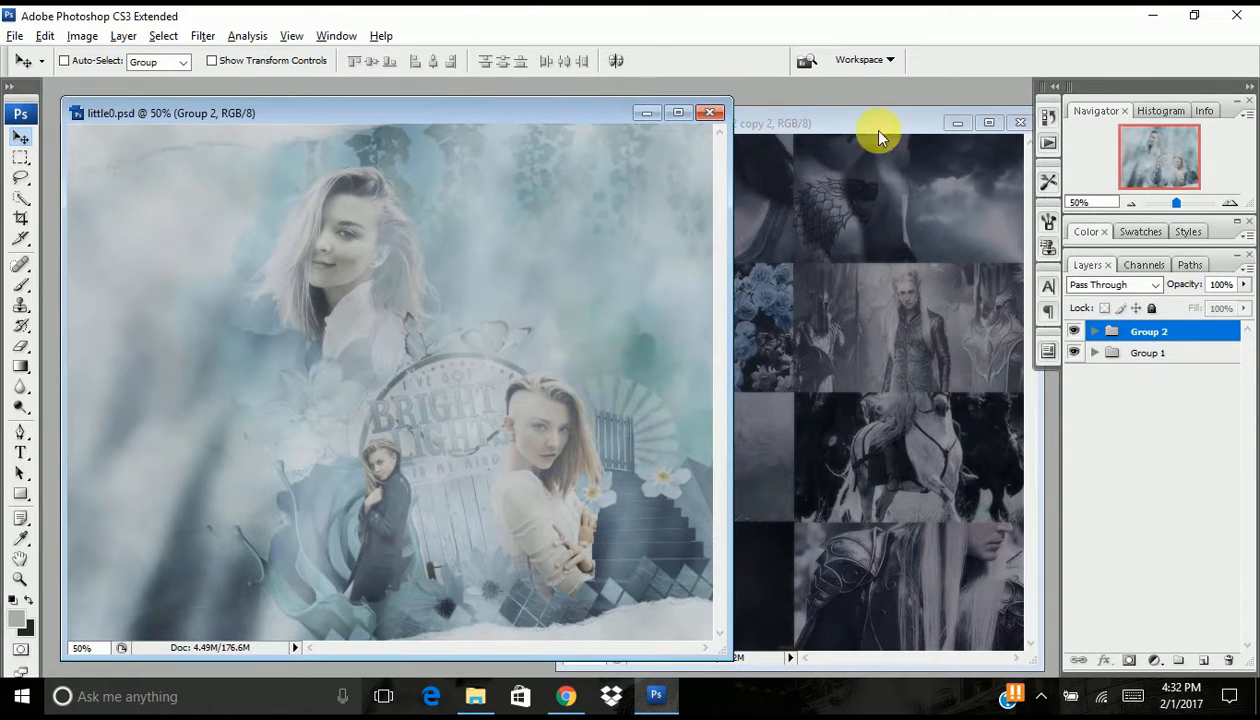
left_click_drag(500, 118, 481, 113)
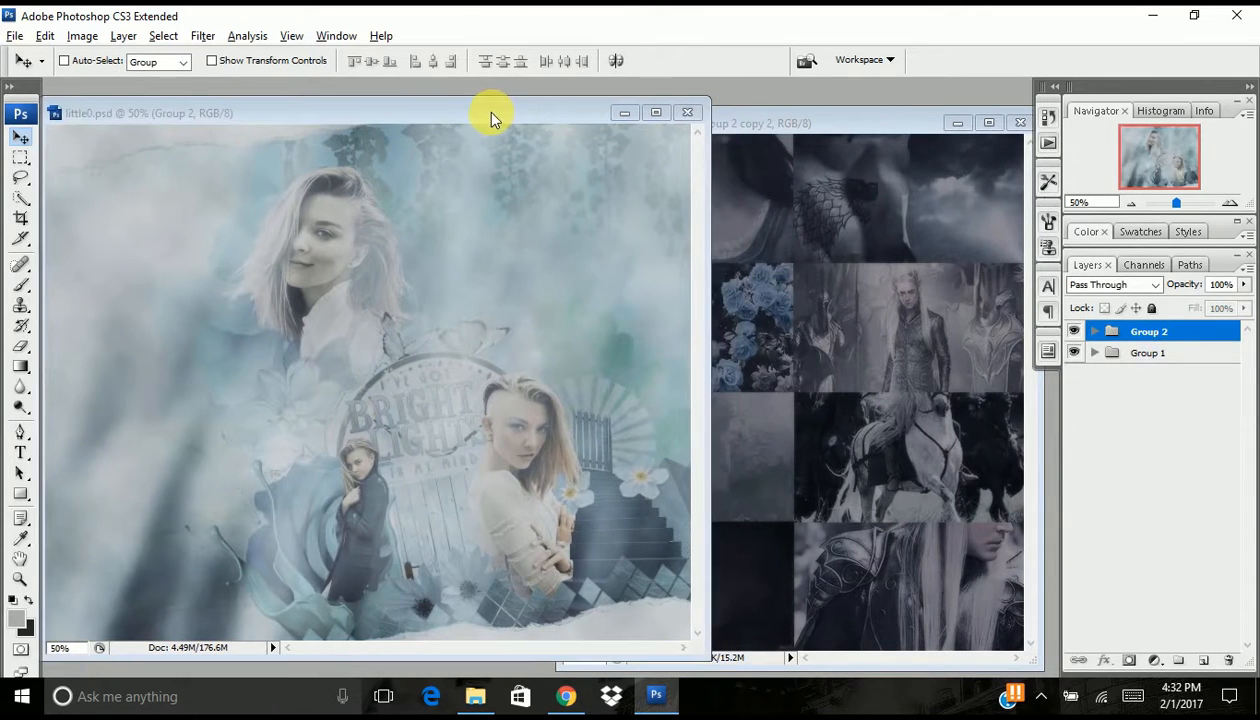
mouse_move(754, 118)
left_mouse_down()
mouse_move(770, 117)
mouse_move(738, 122)
mouse_move(771, 118)
mouse_move(756, 118)
left_mouse_up()
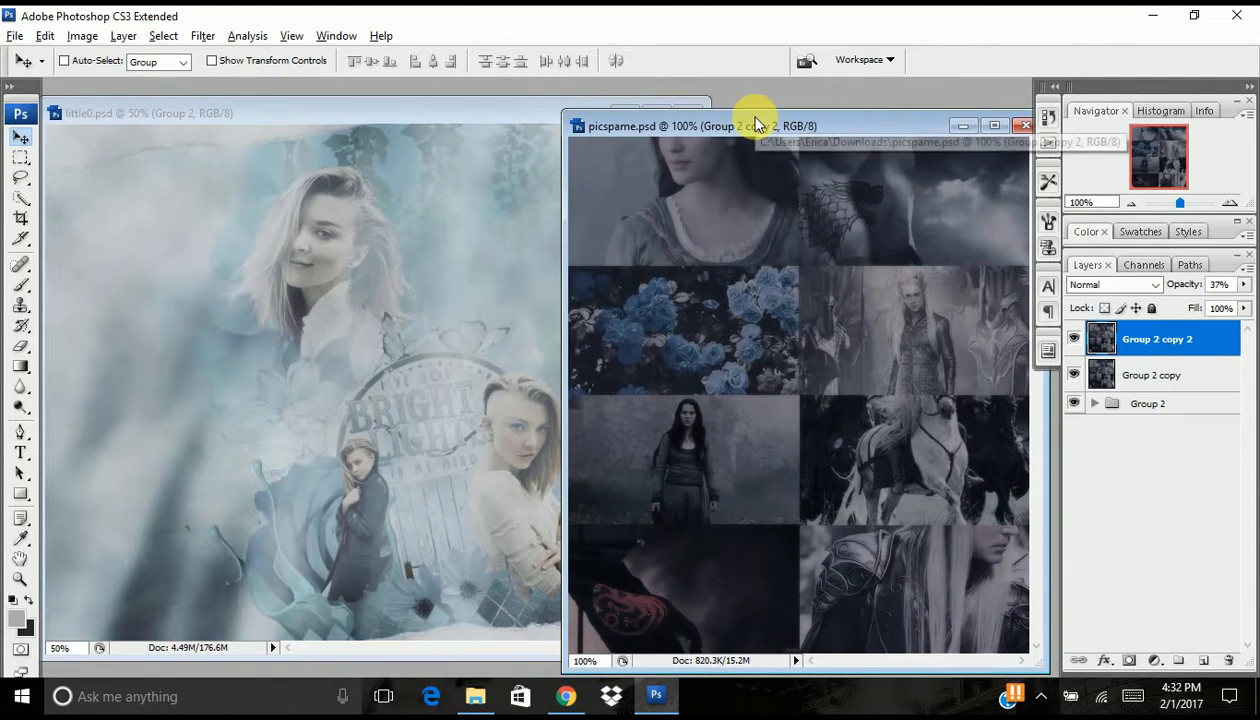